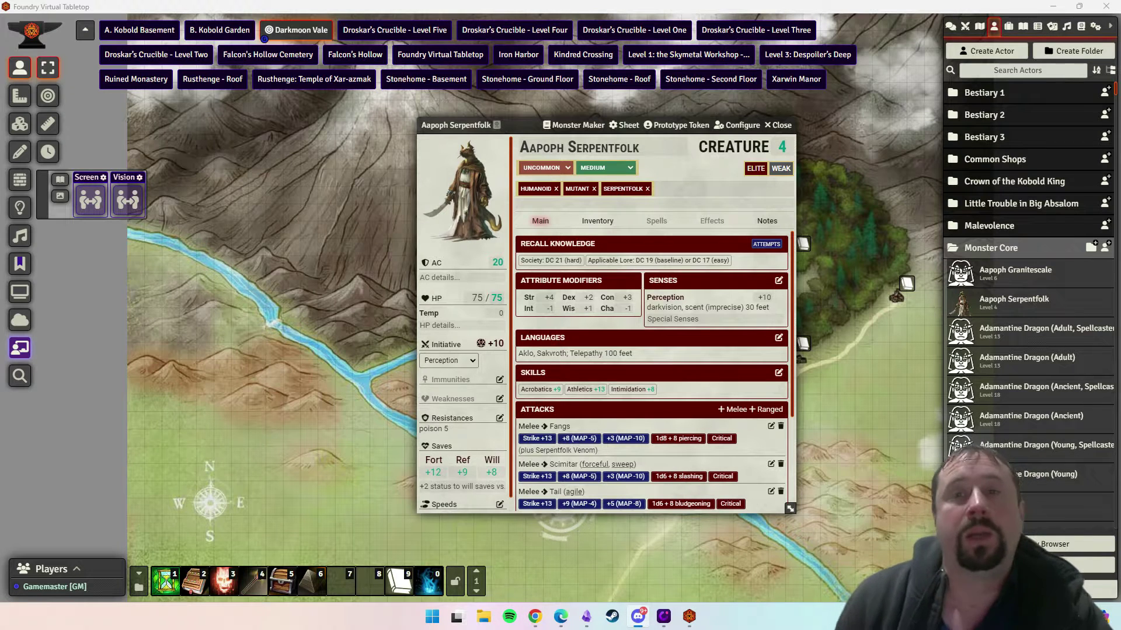
Compare the Aapoph Serpentfolk's weak and normal stats, leaving it elite at level 4.
drag(526, 127, 526, 123)
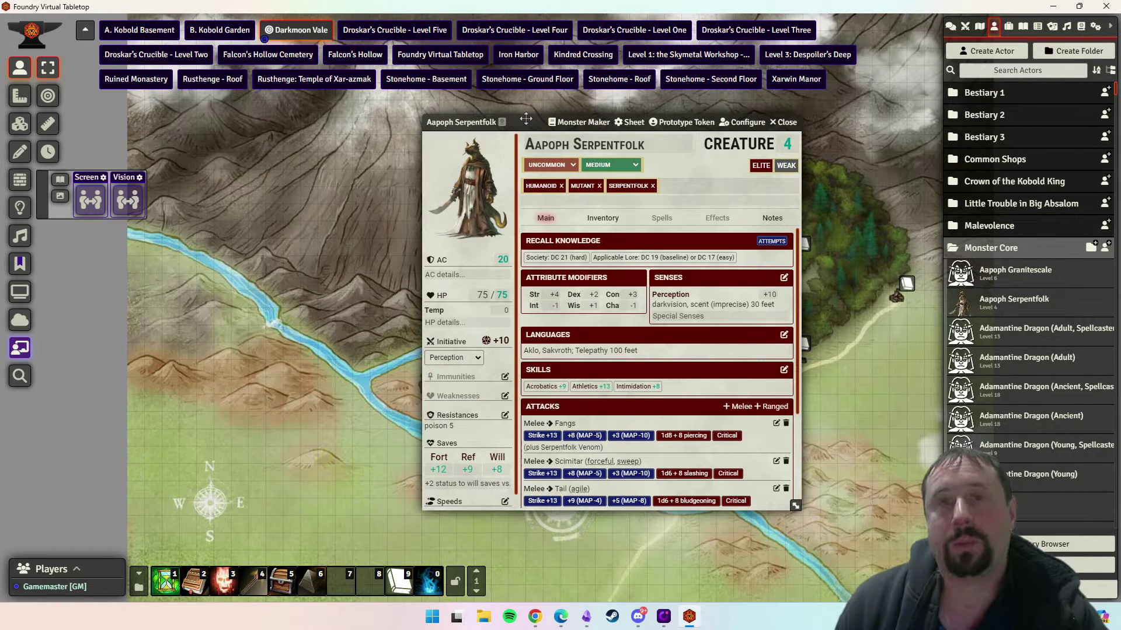
drag(526, 118, 527, 124)
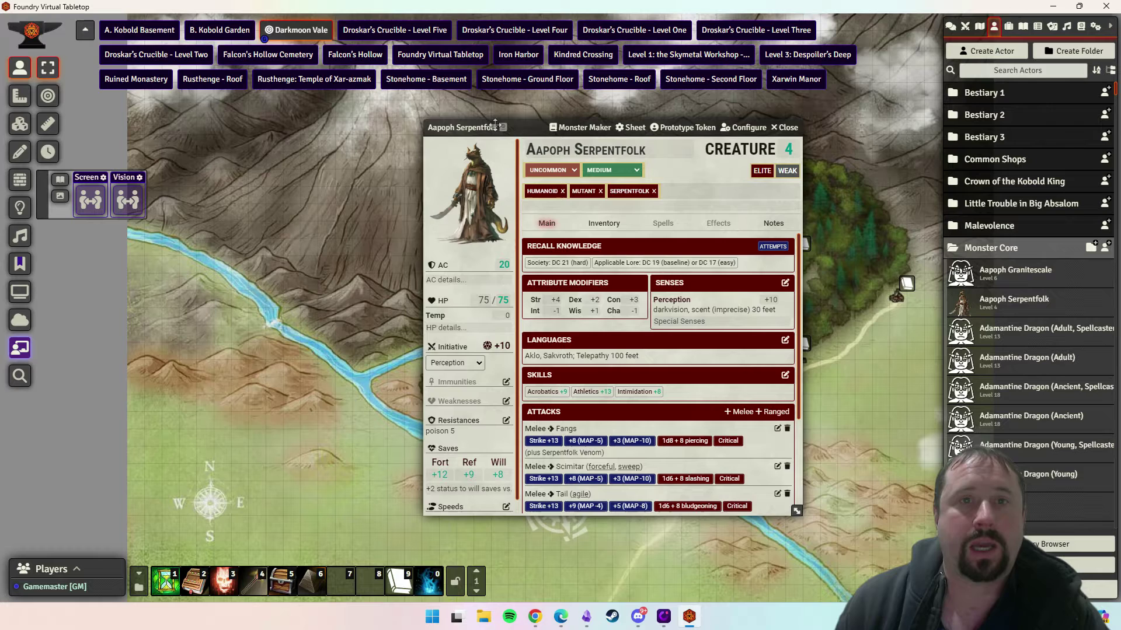
mouse_move(525, 128)
mouse_down()
mouse_move(532, 104)
mouse_move(530, 125)
mouse_up()
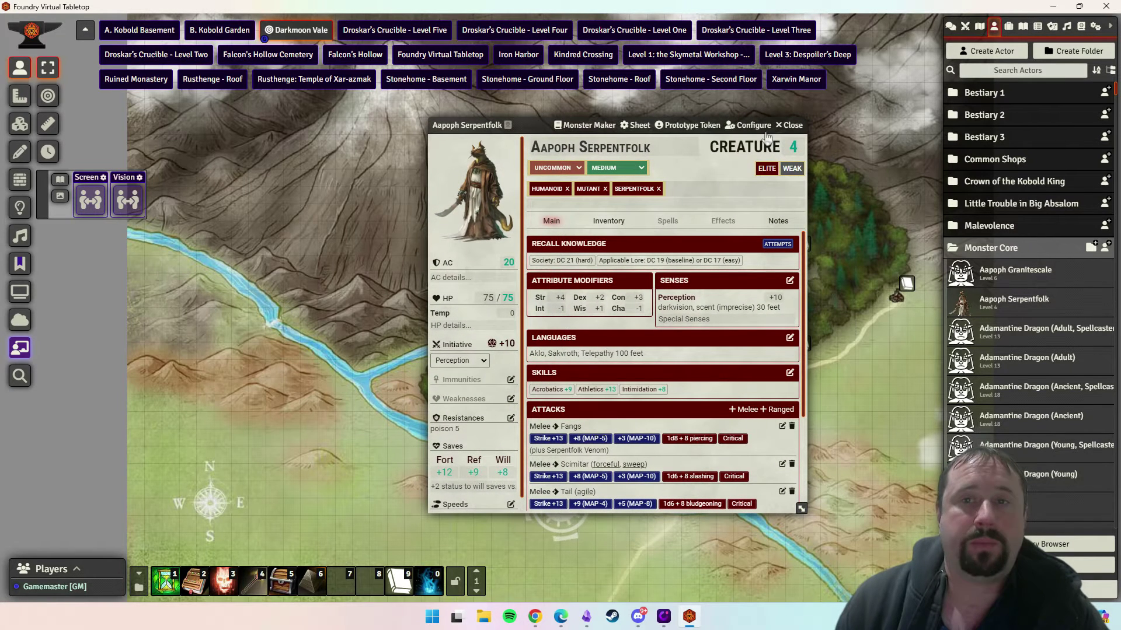
click(765, 171)
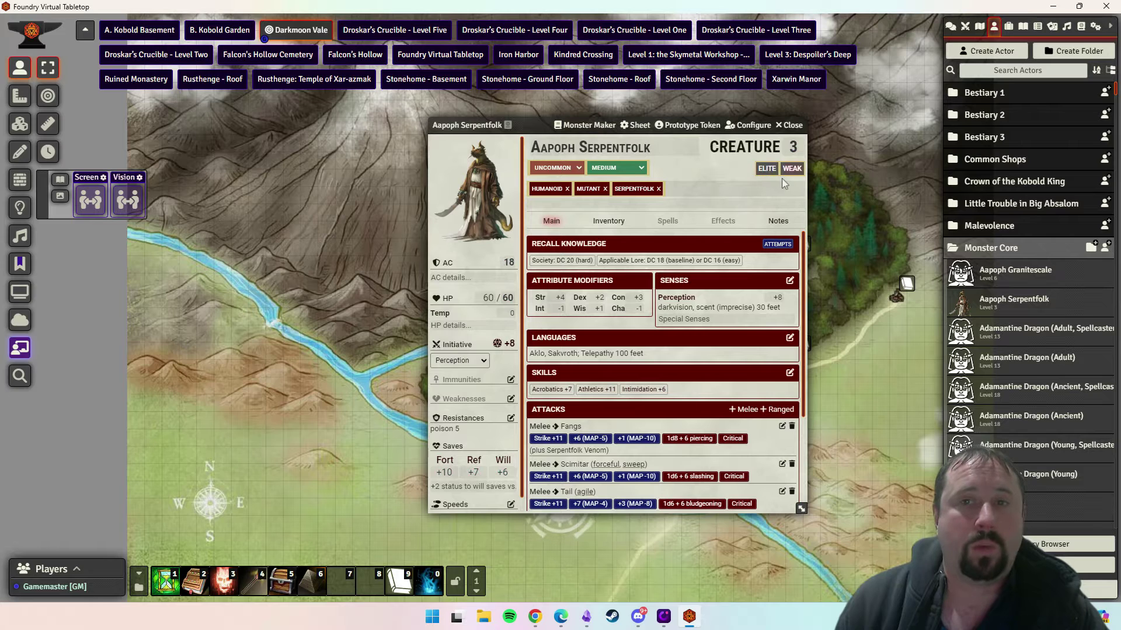
click(791, 174)
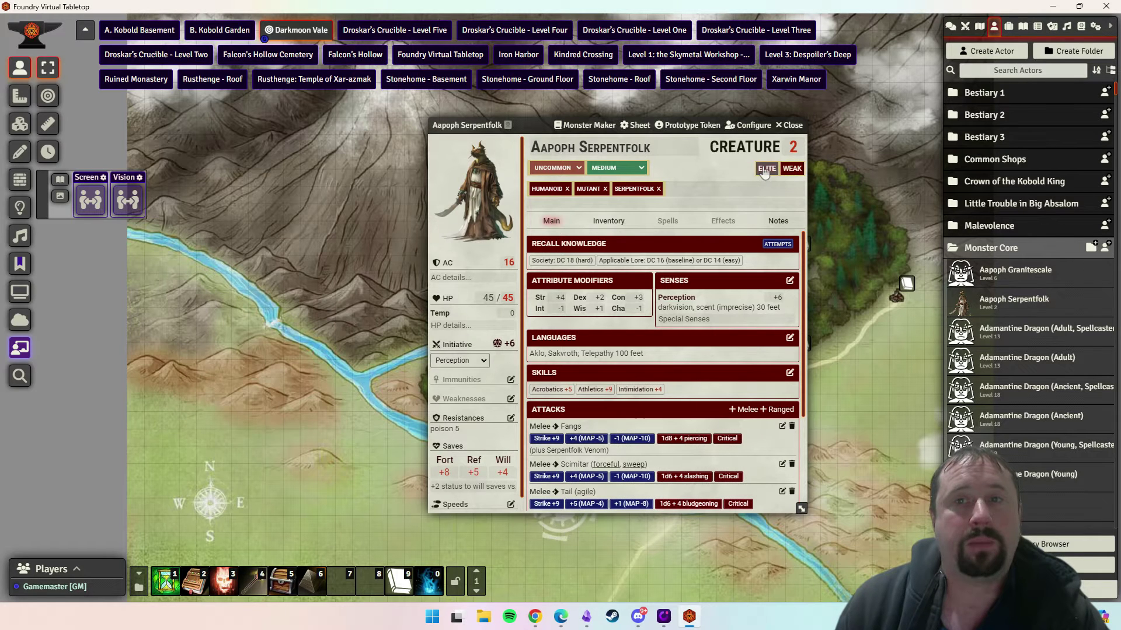
click(766, 171)
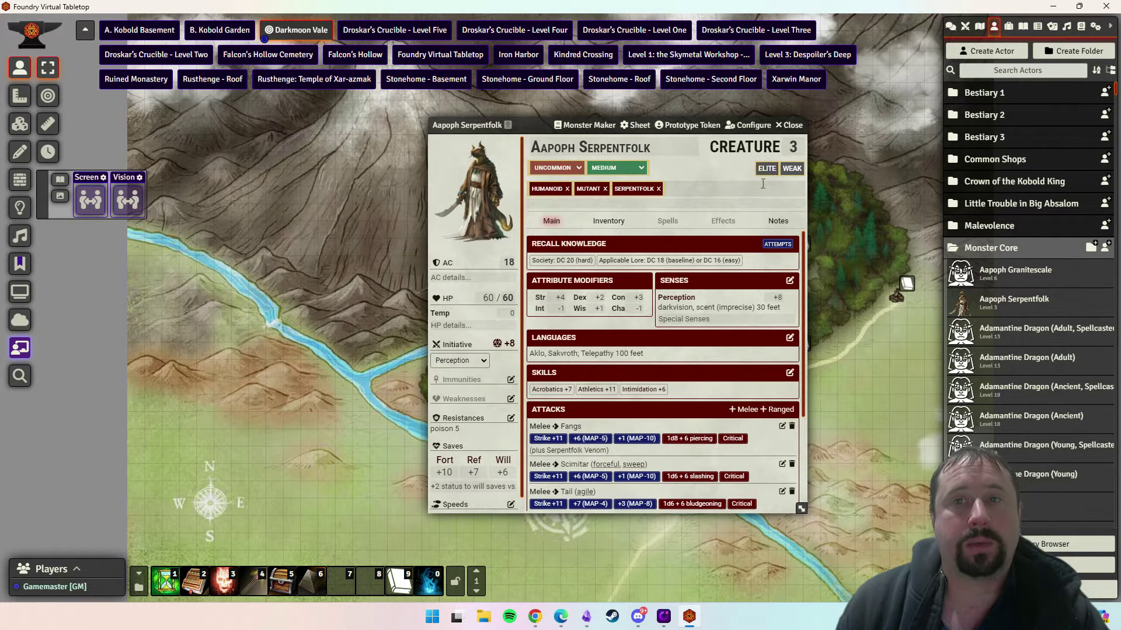
click(768, 171)
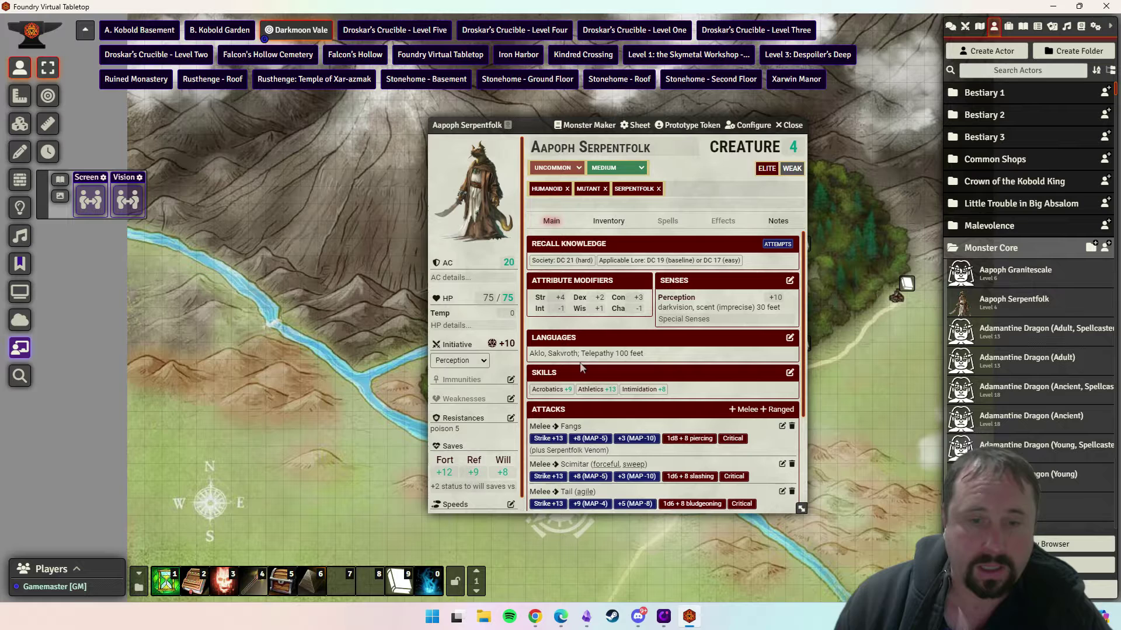
Bring up the Monster Core Elite Adjustments rules page in Chrome.
mouse_move(535, 616)
click(607, 561)
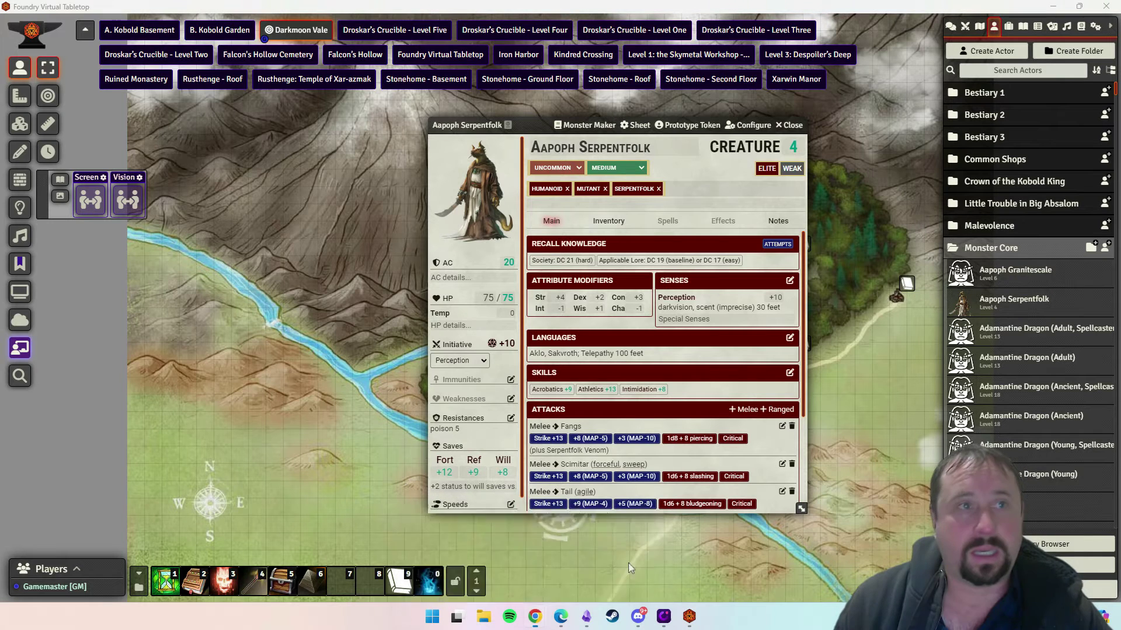
click(88, 12)
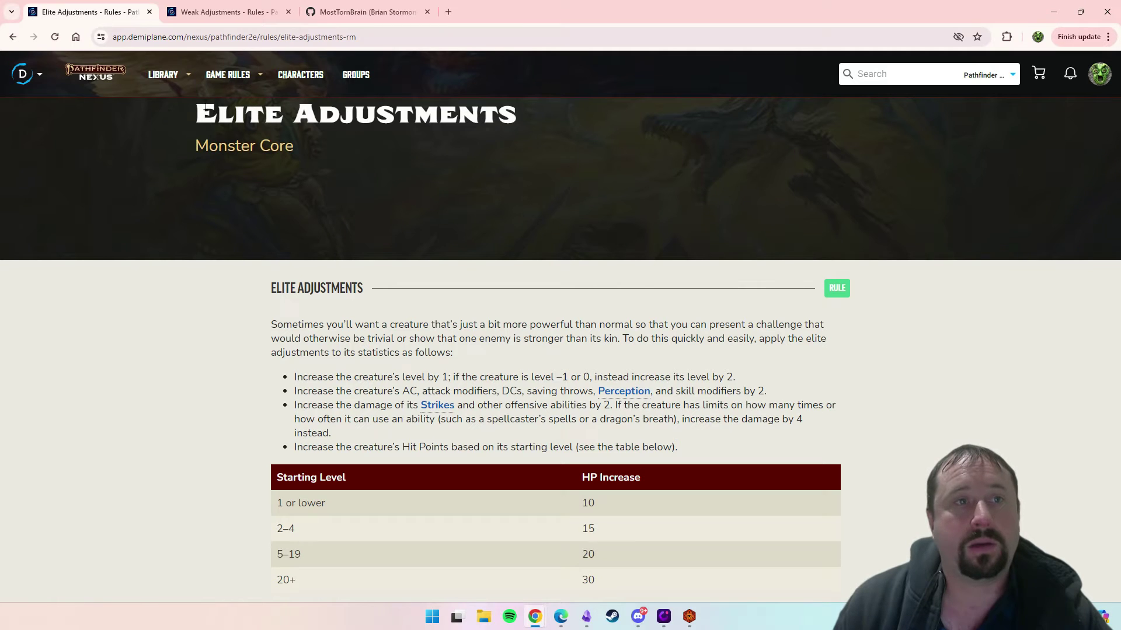
Highlight the elite rules: higher AC, Strike damage +2, and Hit Points raised by level.
drag(197, 112, 513, 117)
click(130, 362)
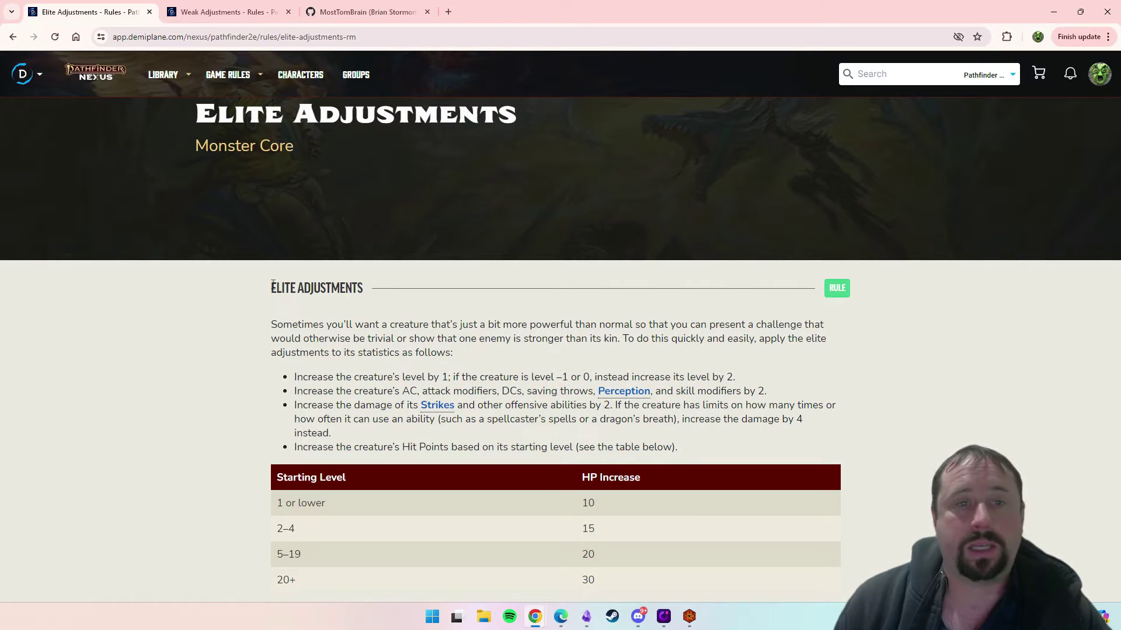
drag(272, 286, 847, 580)
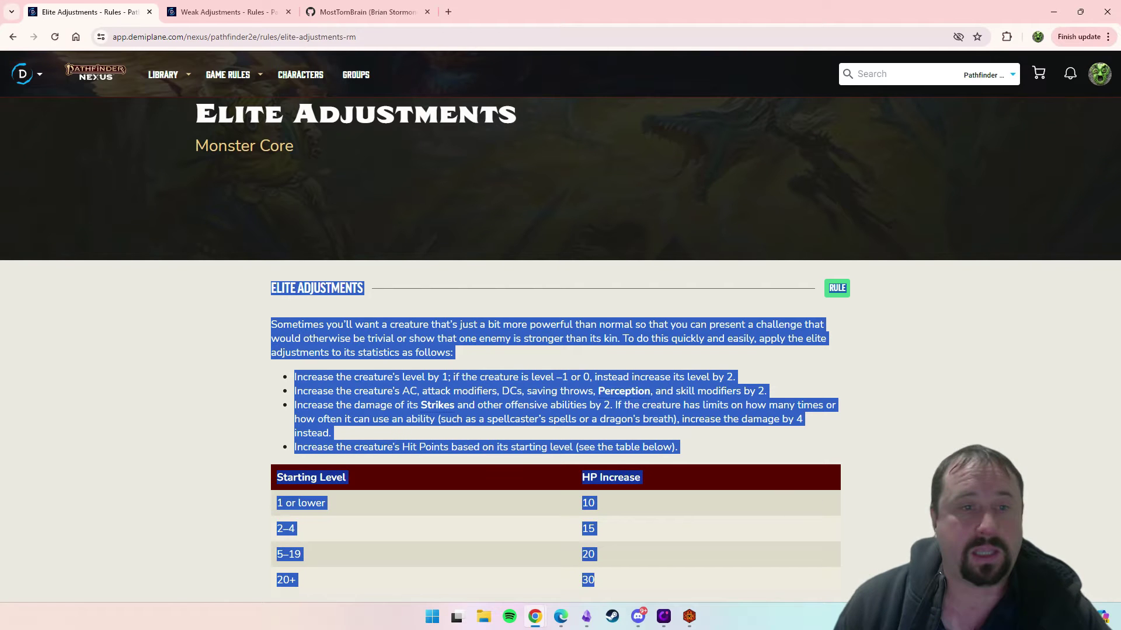
click(156, 355)
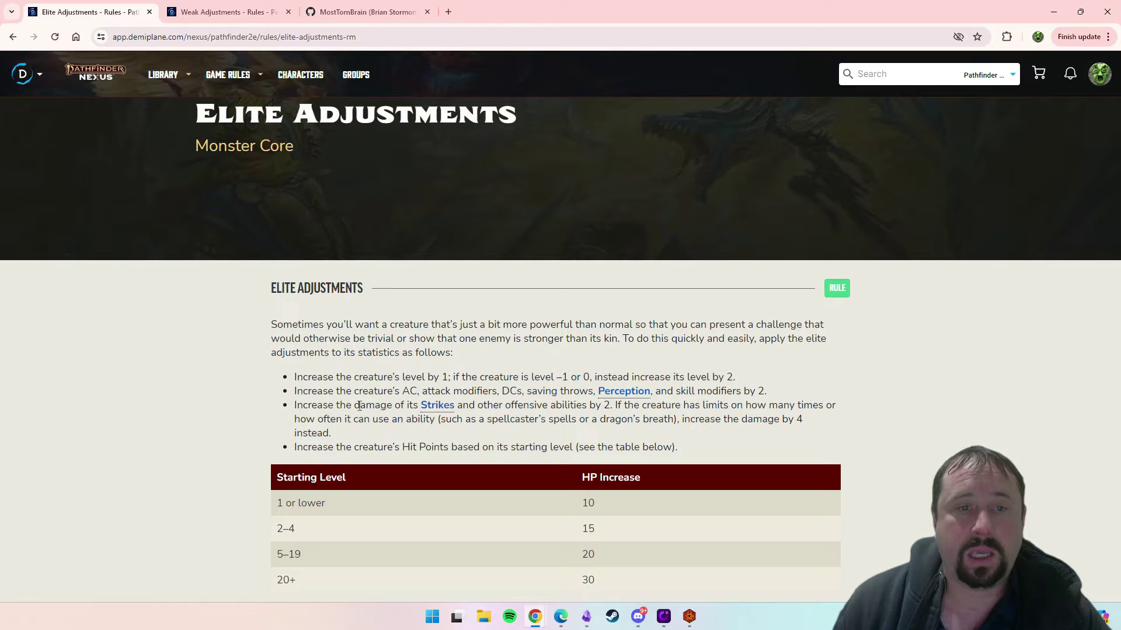
drag(296, 391, 416, 392)
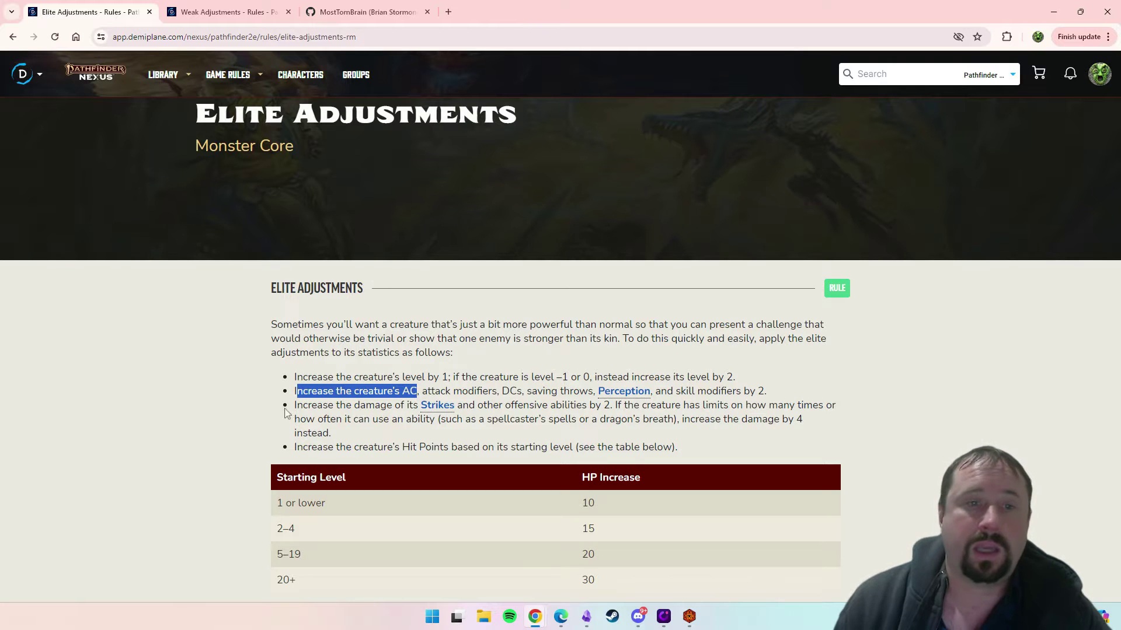
drag(302, 405, 614, 406)
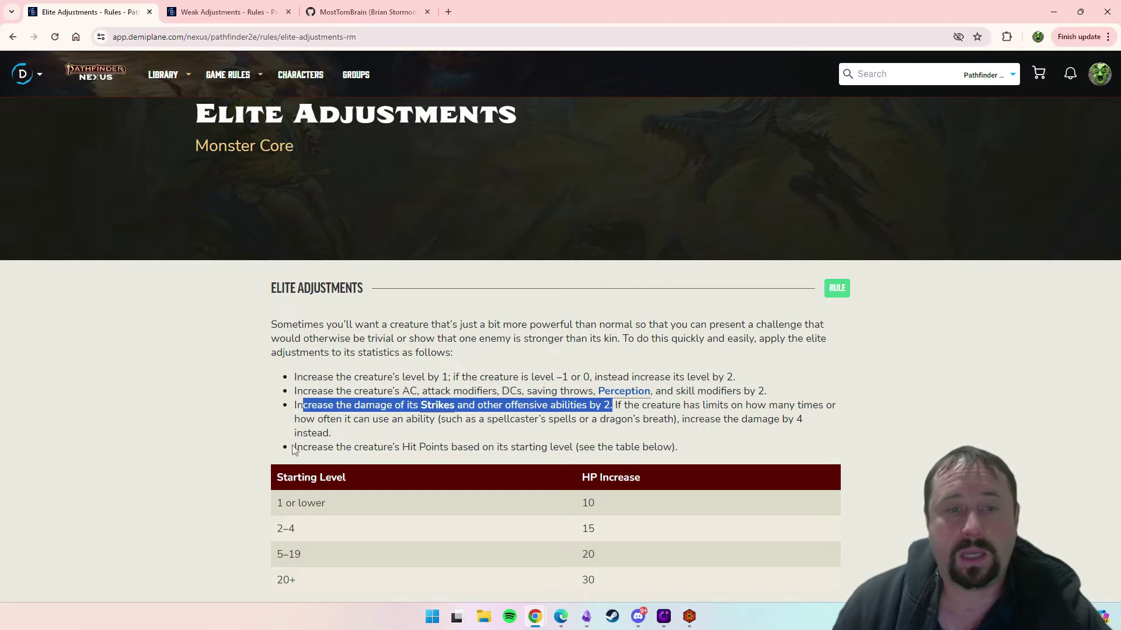
drag(294, 448, 493, 448)
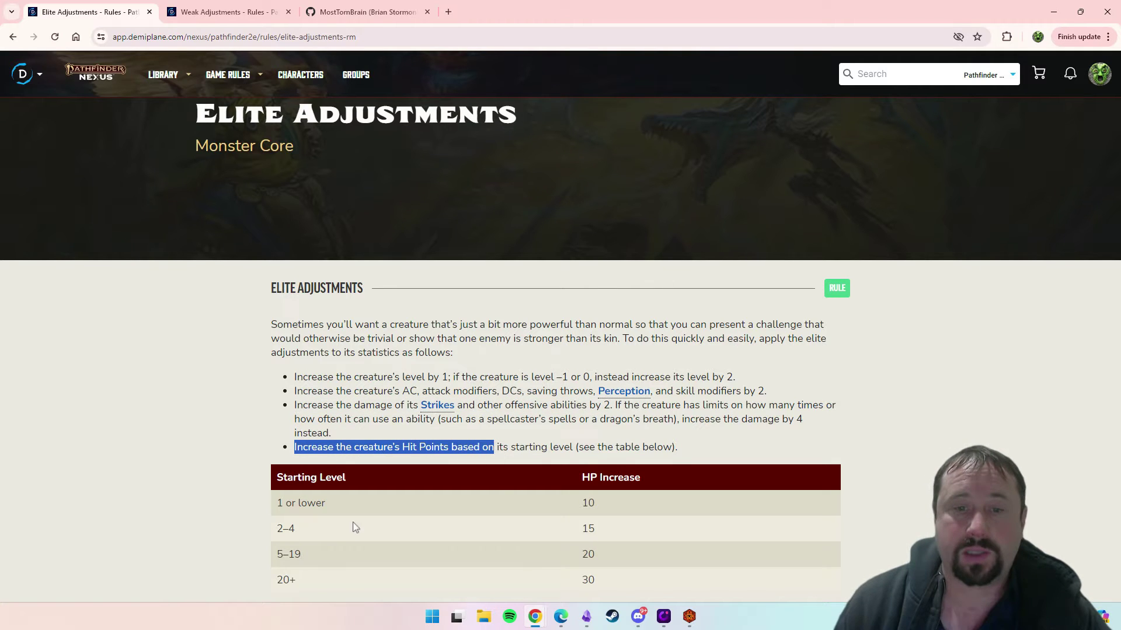
click(200, 519)
Highlight the weak rules for lower level and AC, then minimize Chrome.
click(229, 11)
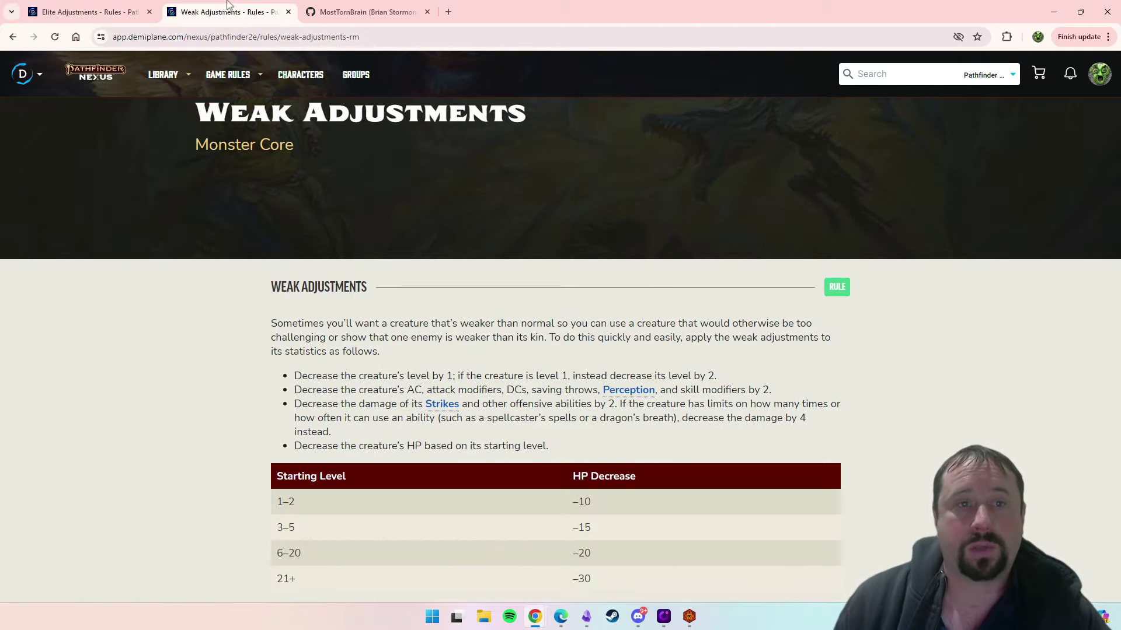
drag(295, 376, 454, 376)
drag(295, 390, 427, 390)
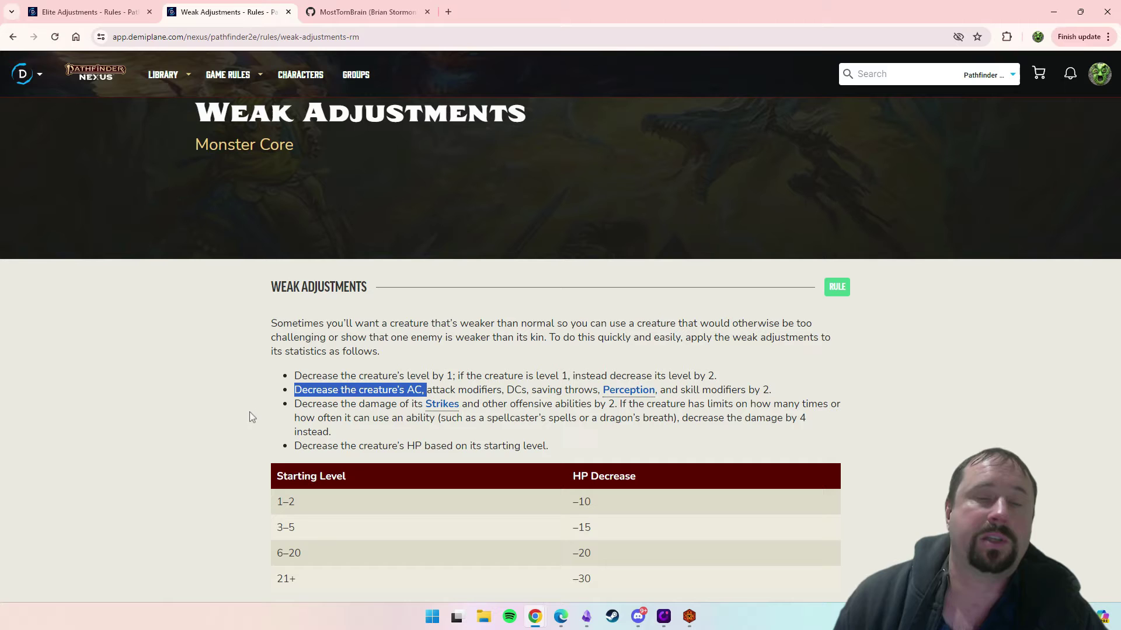
click(177, 419)
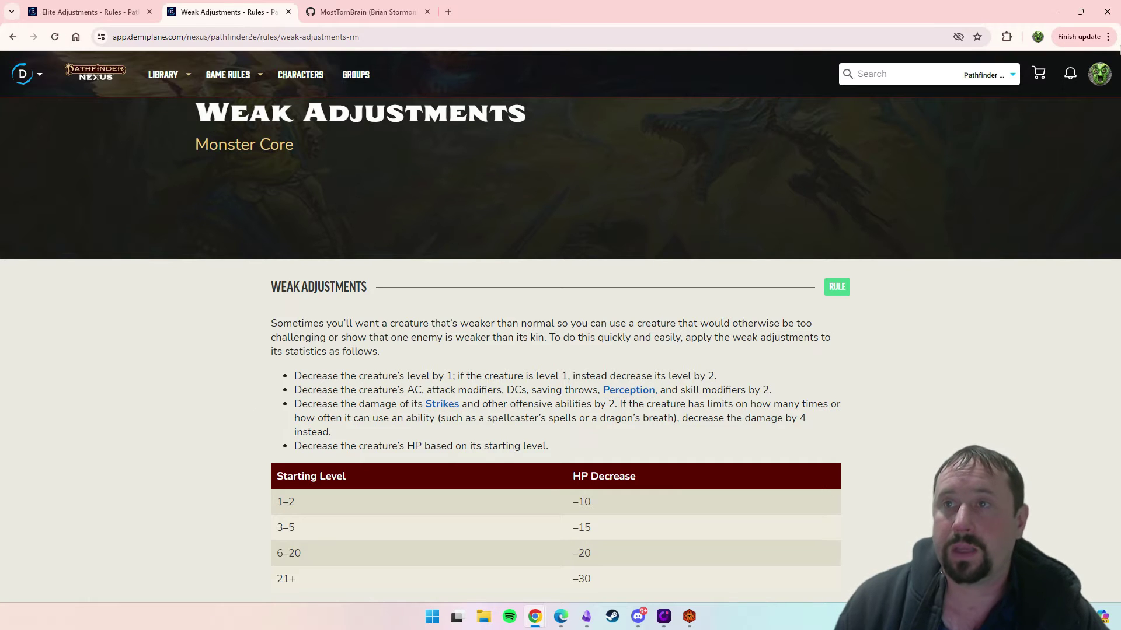
click(1053, 12)
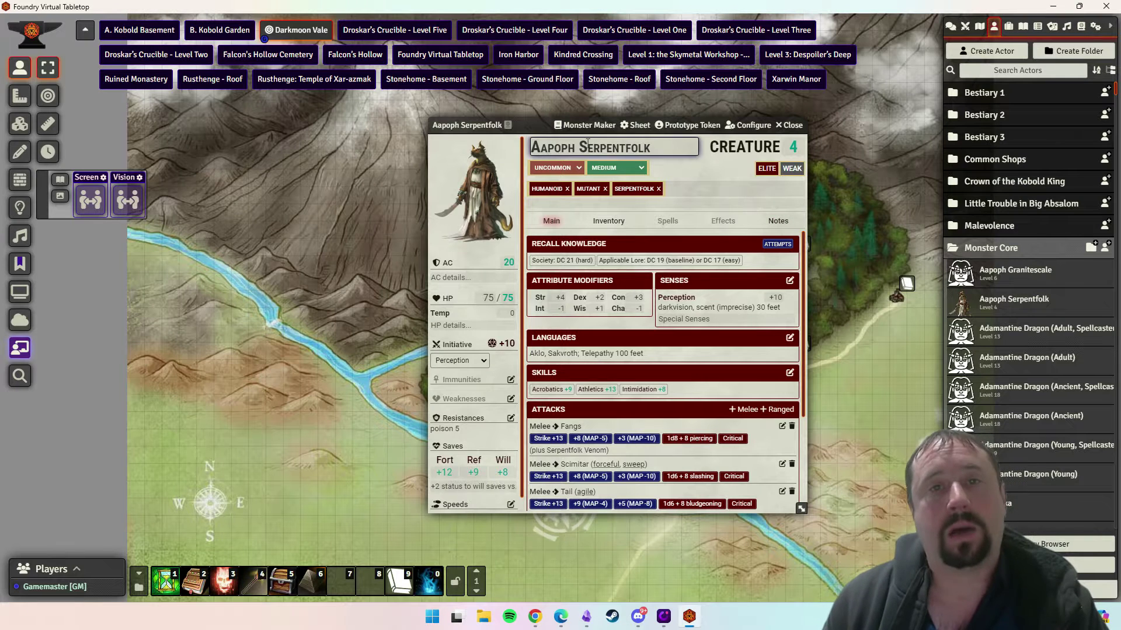
Shift the serpentfolk sheet left and bring up the module author's GitHub profile.
drag(555, 124, 530, 125)
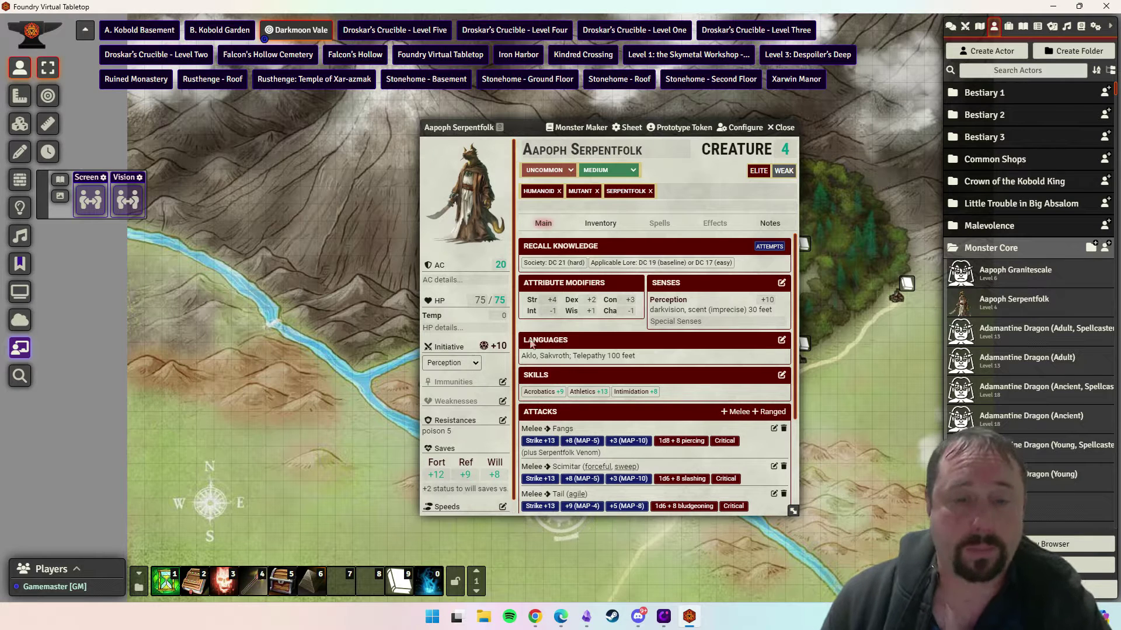
mouse_move(535, 617)
click(600, 554)
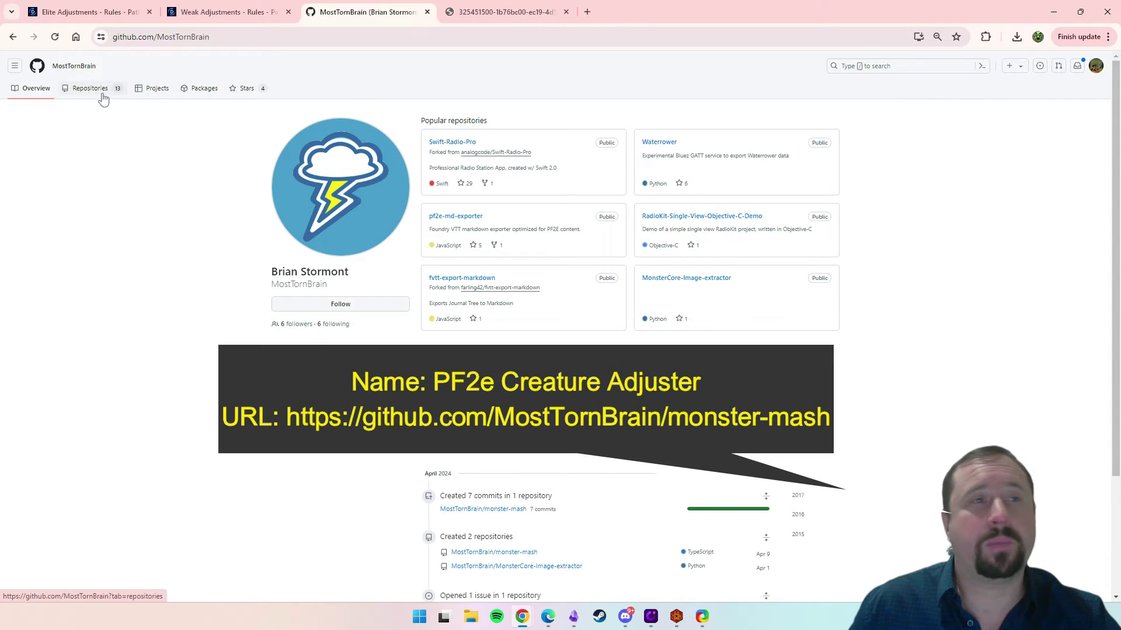
Open the monster-mash repository from the profile's Repositories list.
click(102, 94)
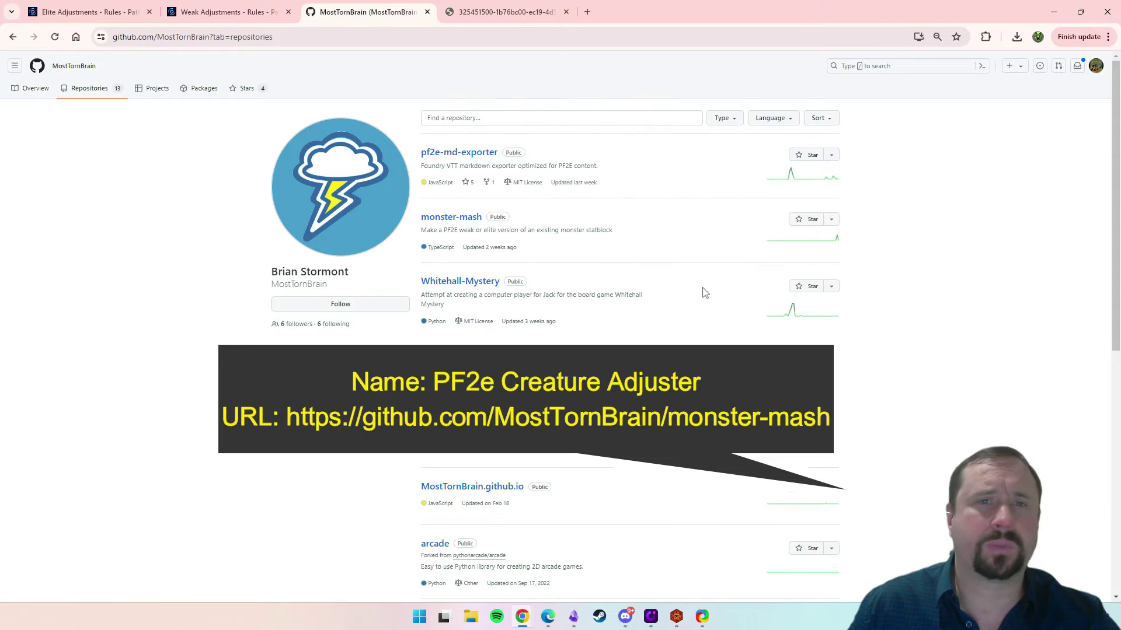
click(448, 221)
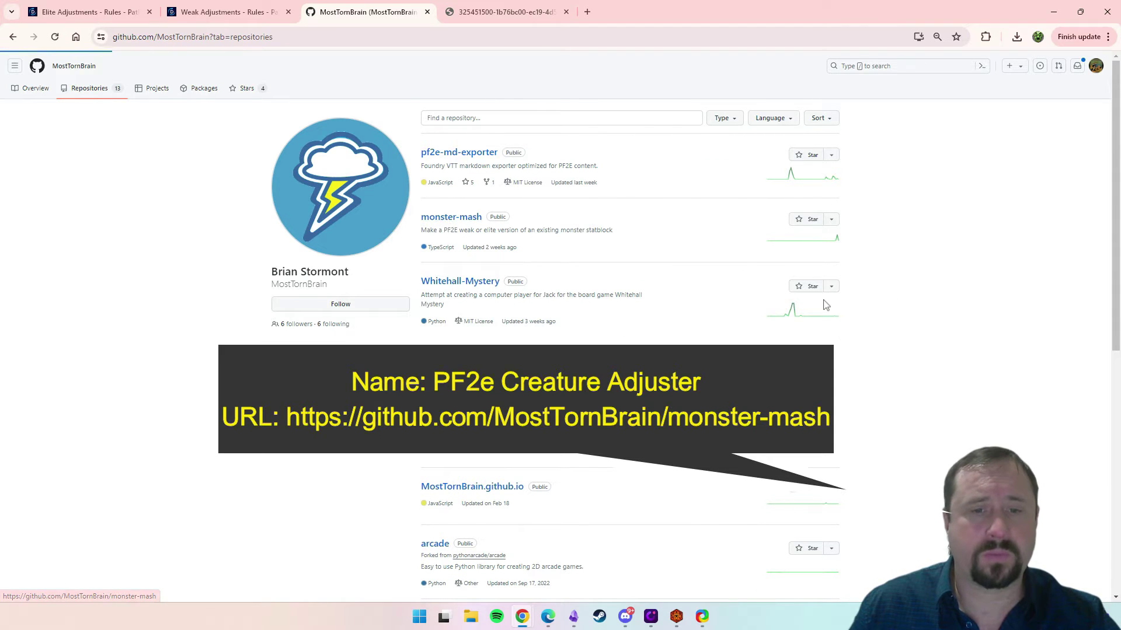
Review the PF2E Creature Adjuster README and repo address, then switch to the Aapoph Serpentfolk, Elite note.
scroll(969, 216, down, 3)
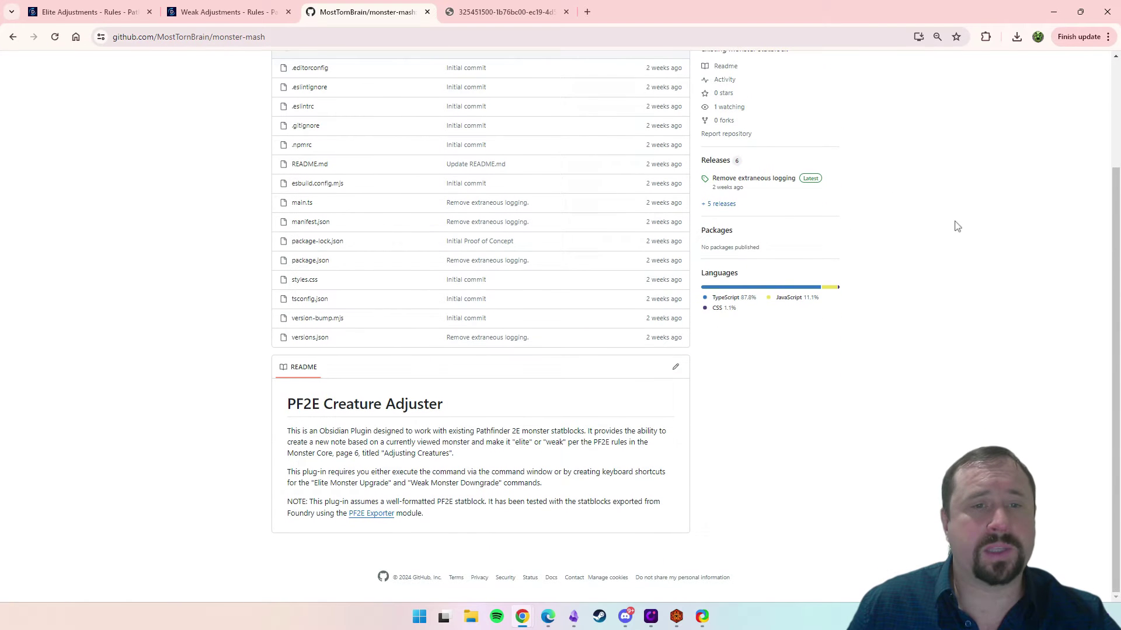
drag(479, 409, 290, 412)
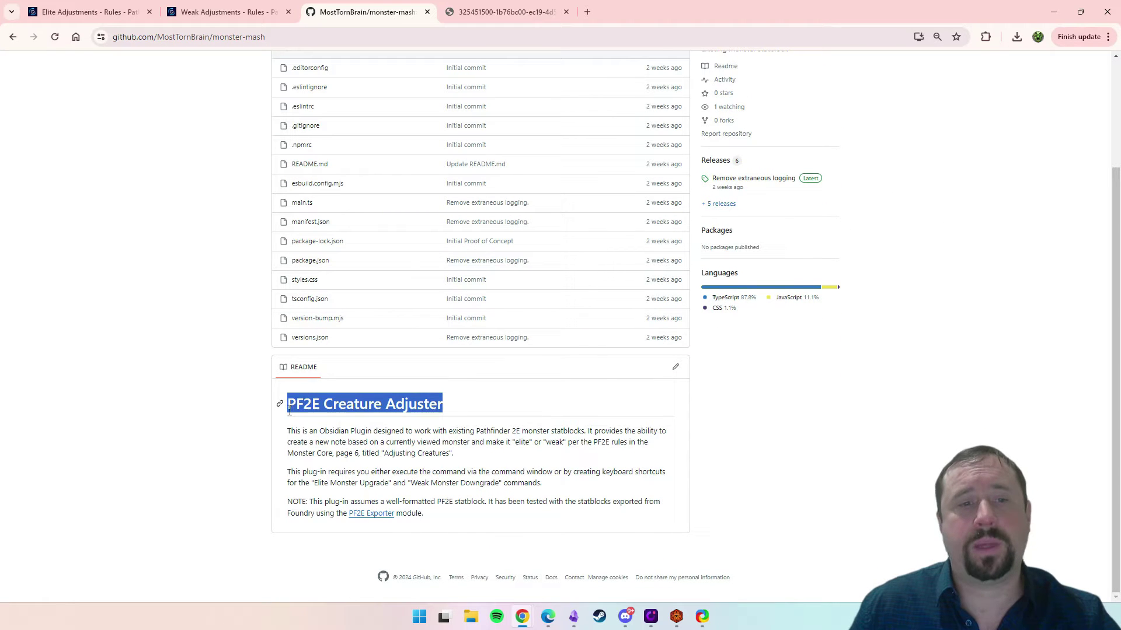
click(153, 343)
scroll(153, 348, up, 3)
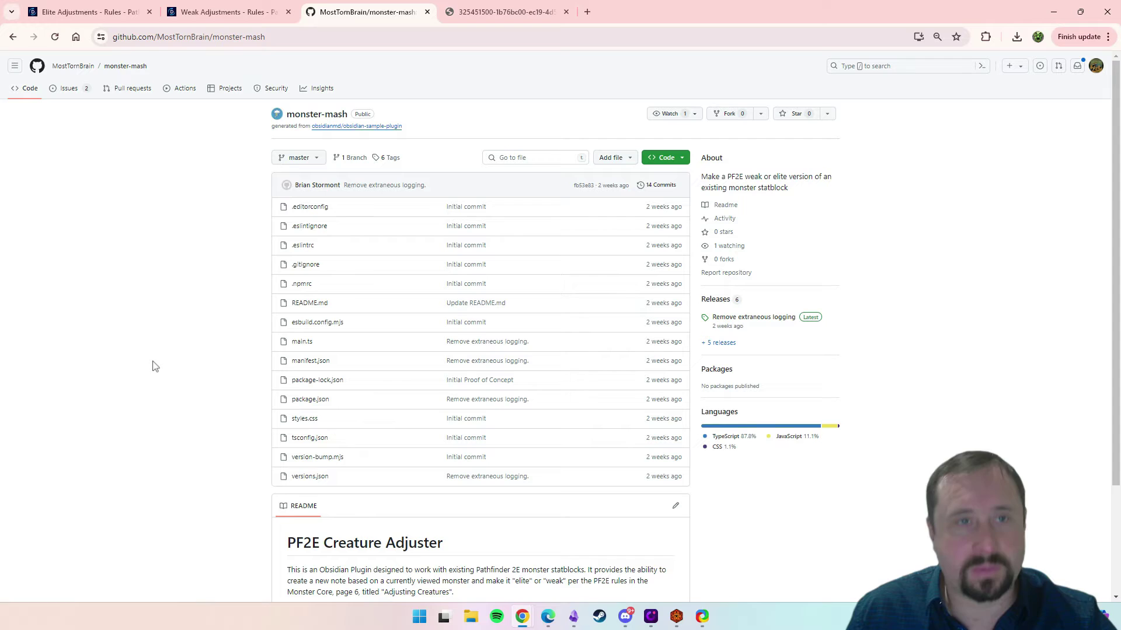
drag(267, 36, 213, 36)
click(199, 290)
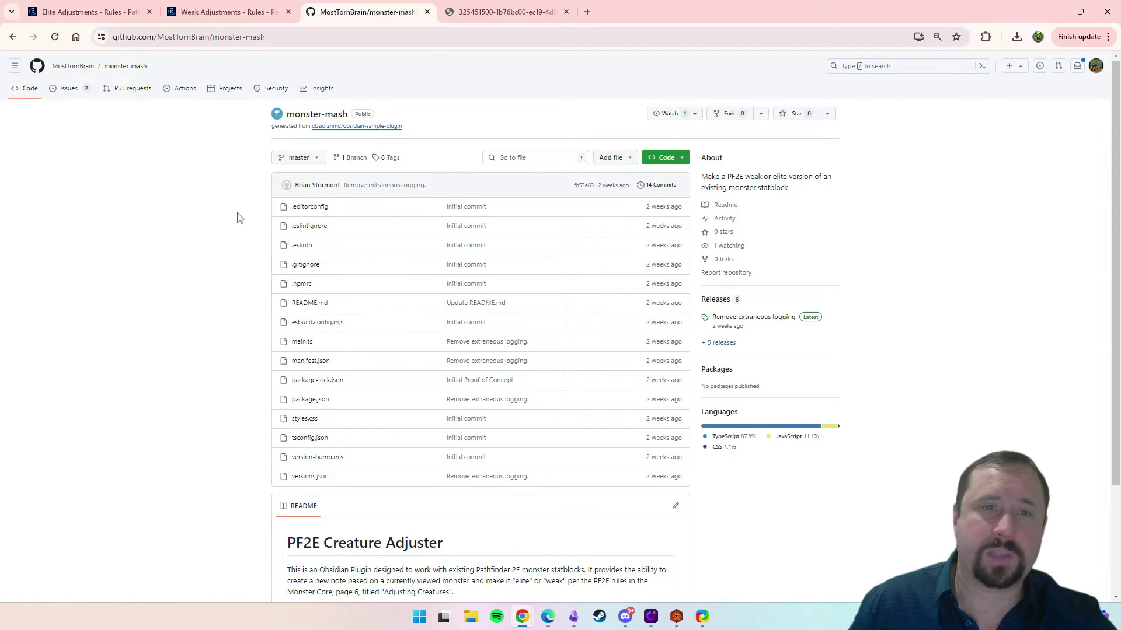
scroll(216, 233, down, 1)
scroll(261, 245, down, 1)
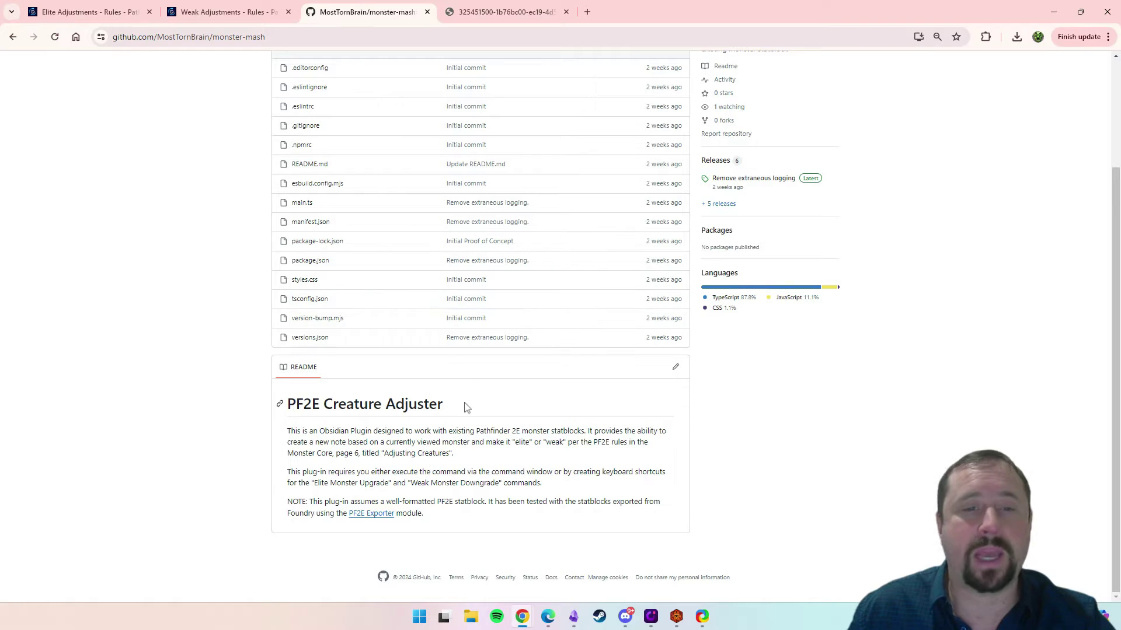
drag(467, 404, 280, 404)
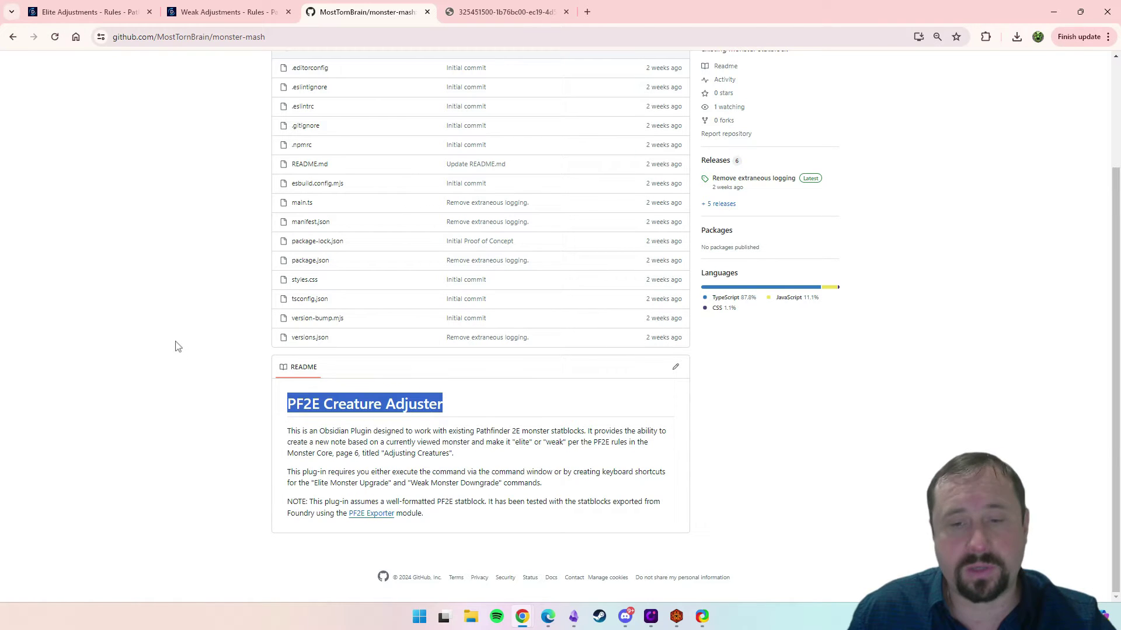
click(178, 320)
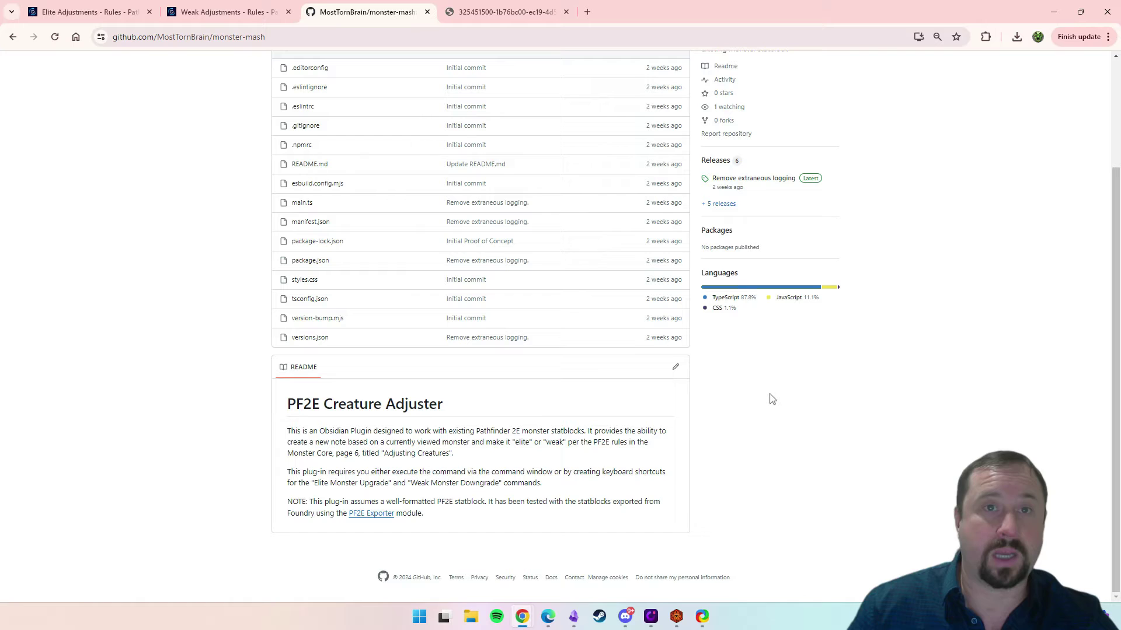
click(572, 620)
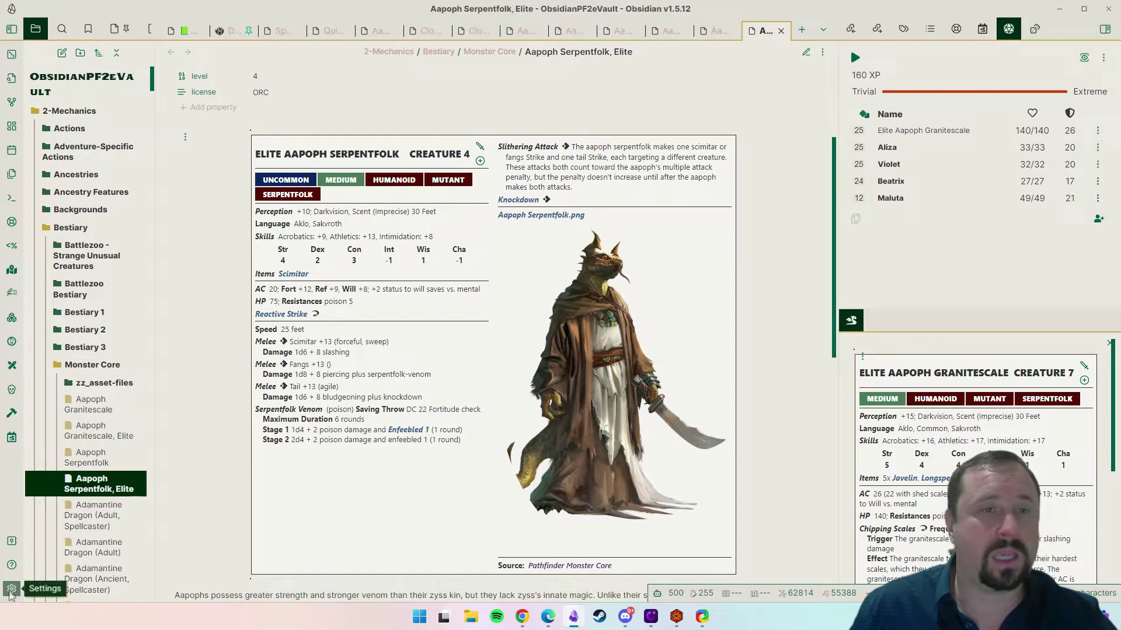
click(13, 590)
click(325, 195)
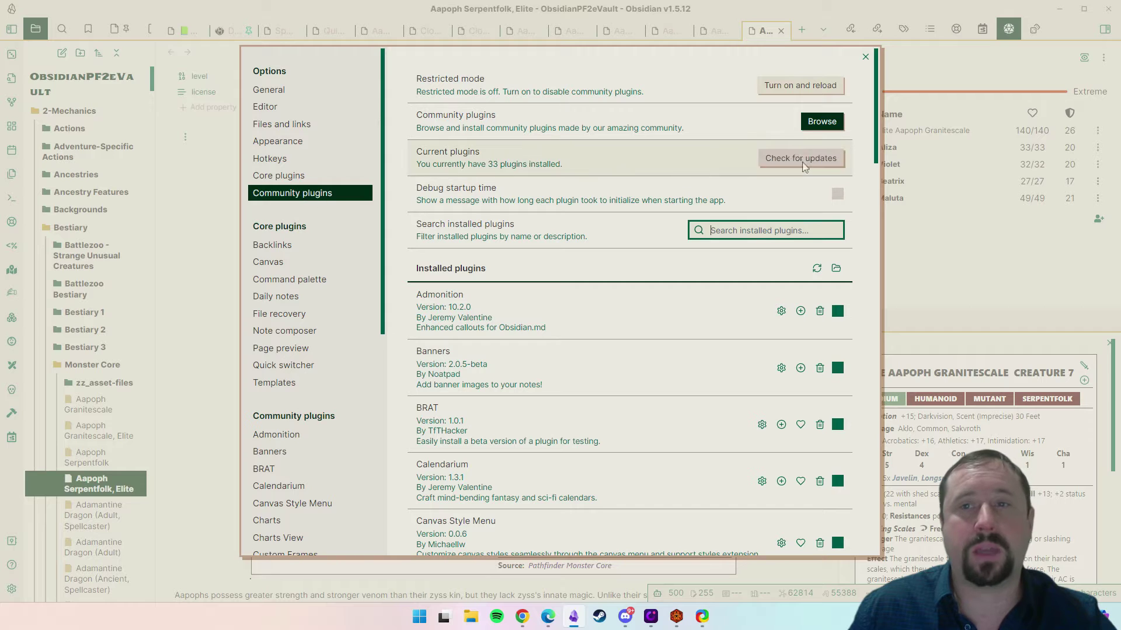
click(822, 122)
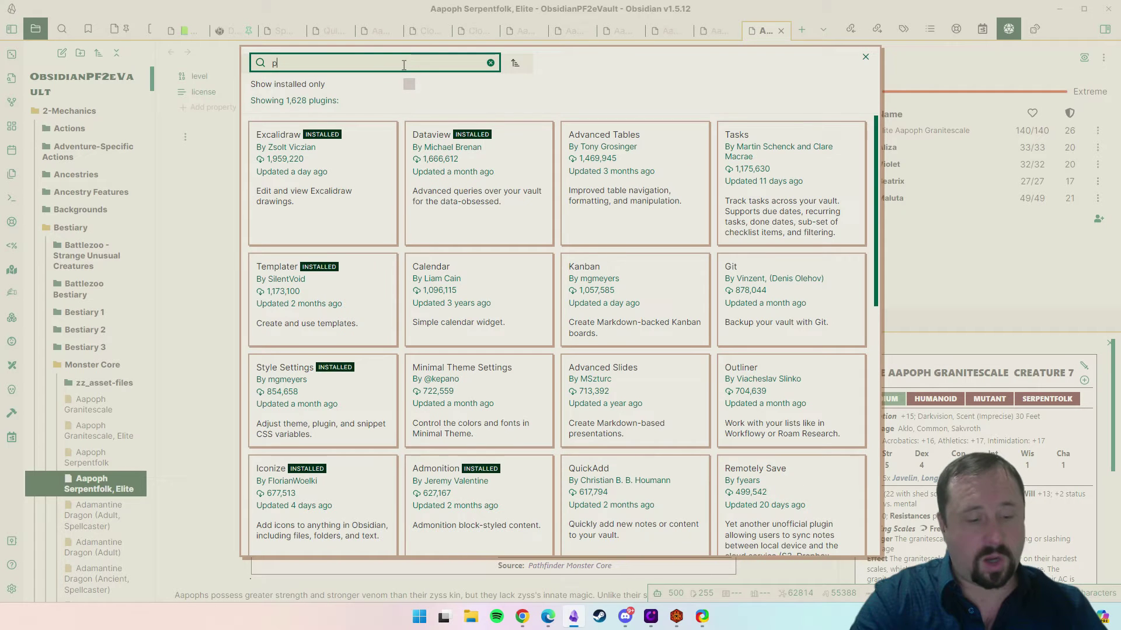
text(pf2e)
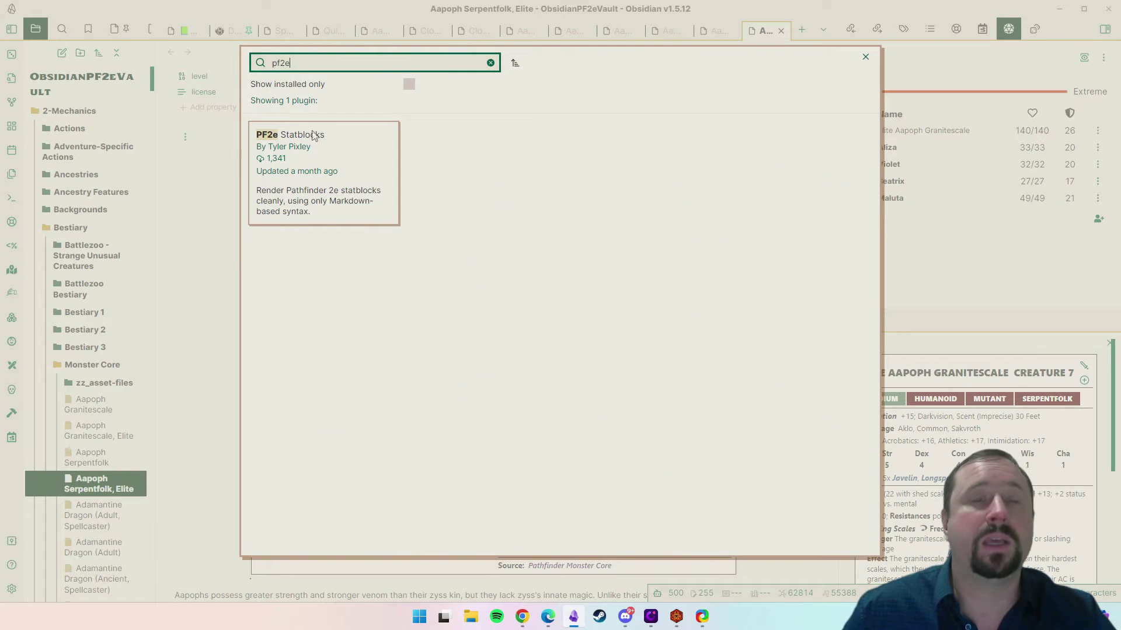
click(973, 281)
click(865, 56)
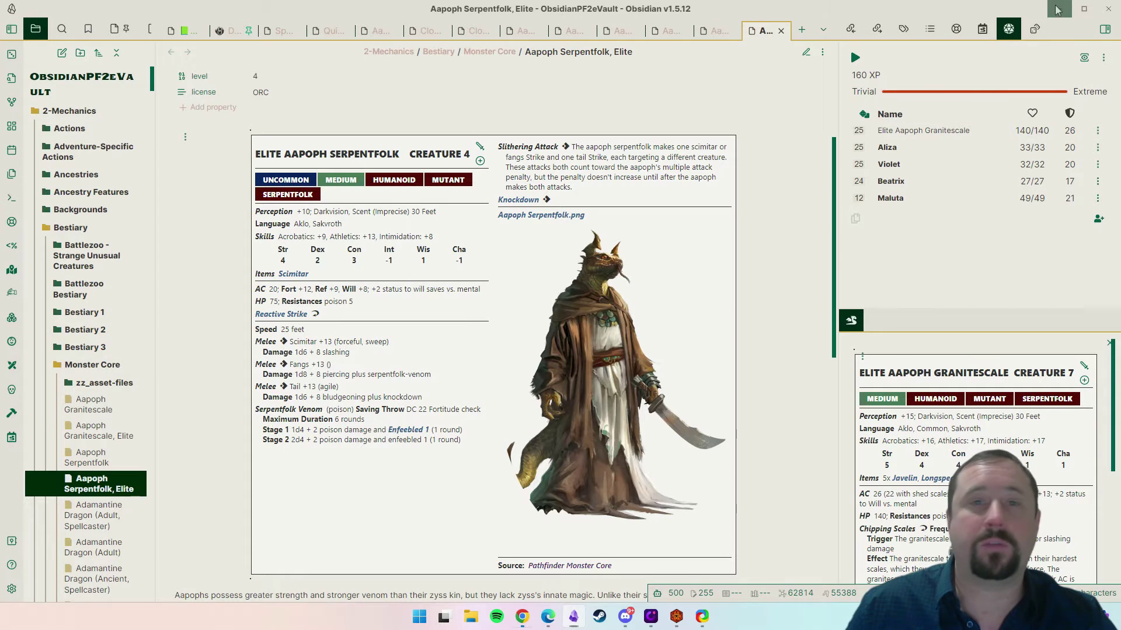
Return to the monster-mash repository page and select its web address.
key(alt+Tab)
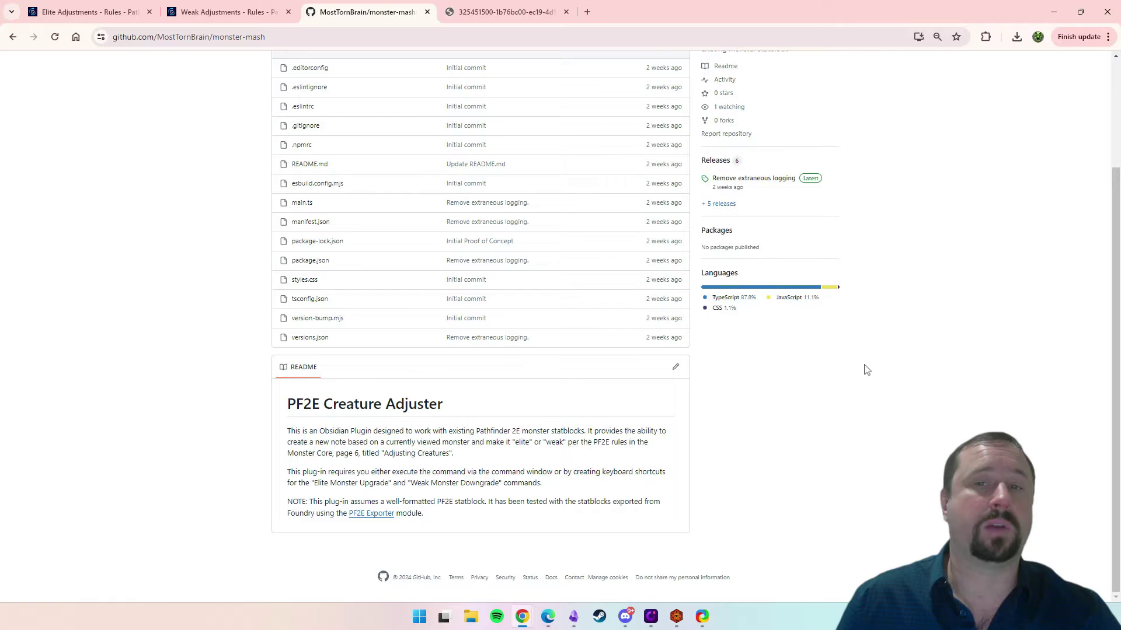
scroll(867, 376, up, 1)
scroll(852, 377, up, 2)
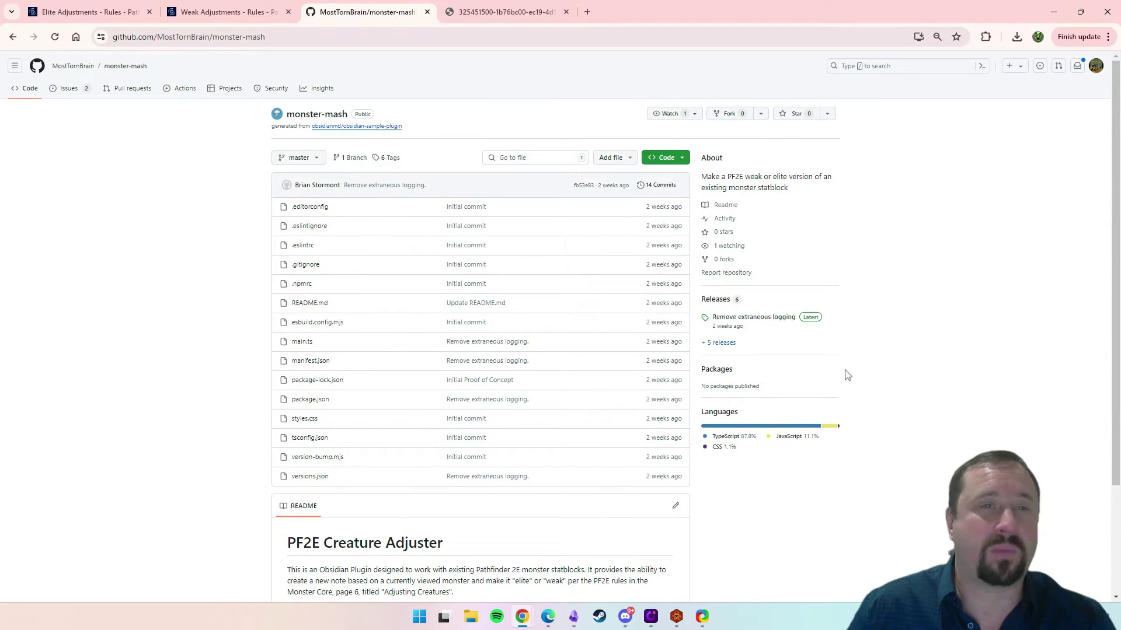
scroll(864, 397, down, 2)
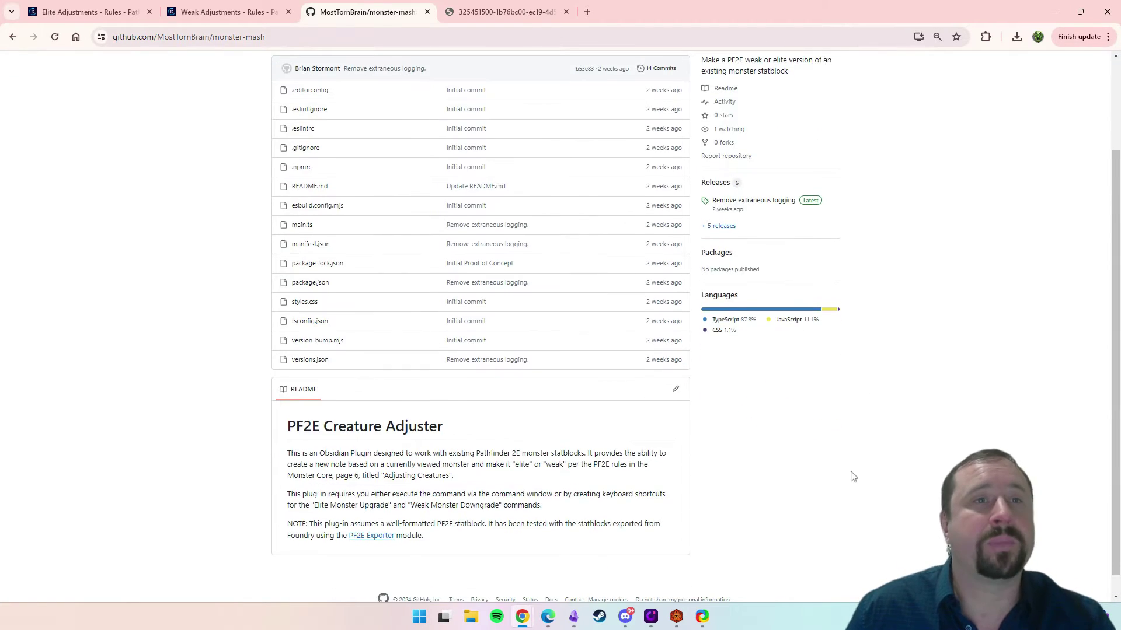
click(257, 37)
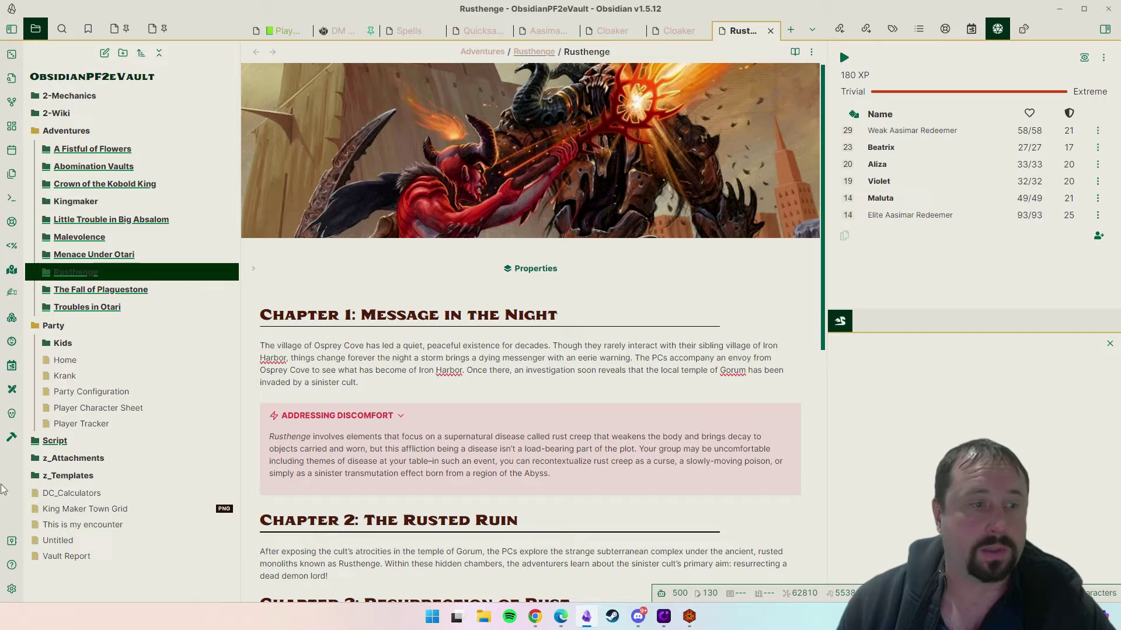
Open Obsidian's Community plugins settings showing 34 installed plugins.
click(11, 589)
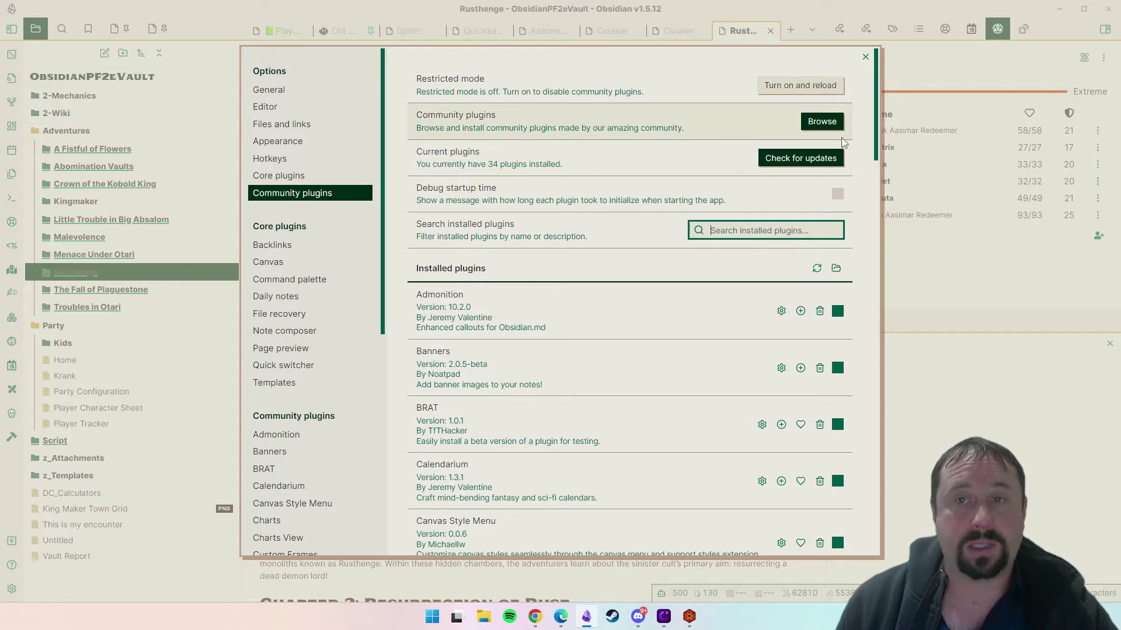
Search the community plugin catalogue for 'brat' and view the BRAT plugin's details.
click(822, 121)
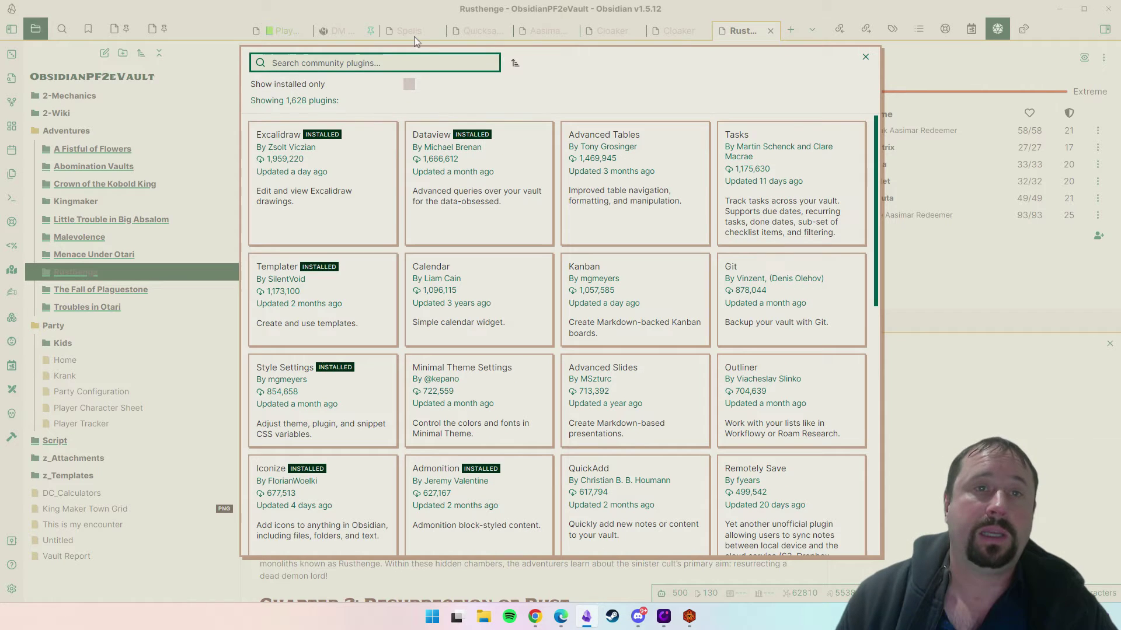
text(brat)
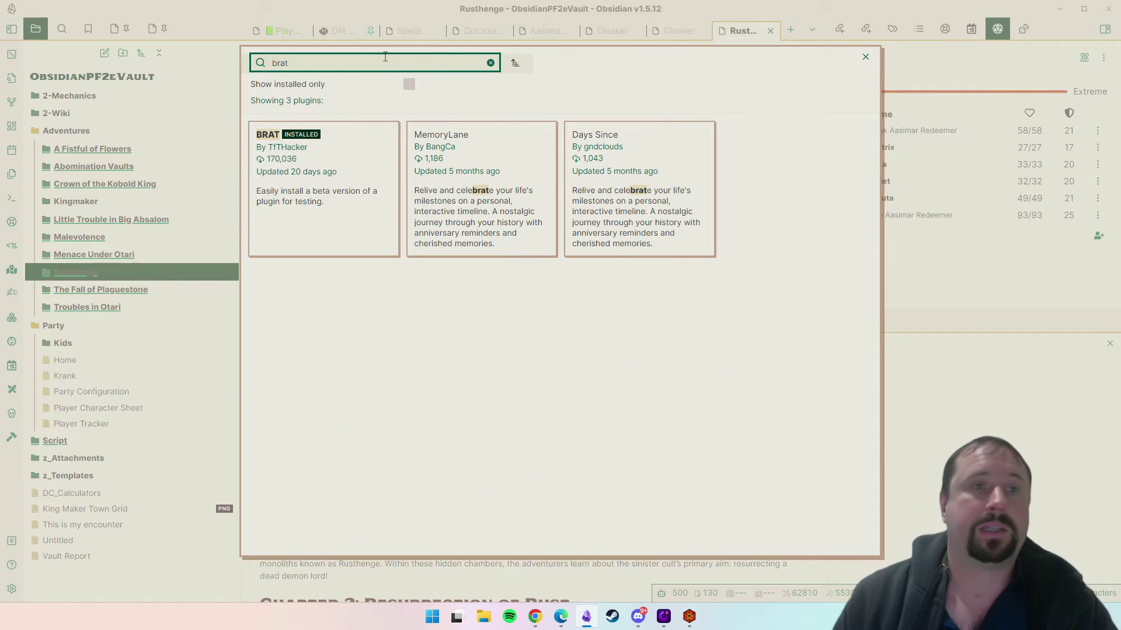
click(299, 201)
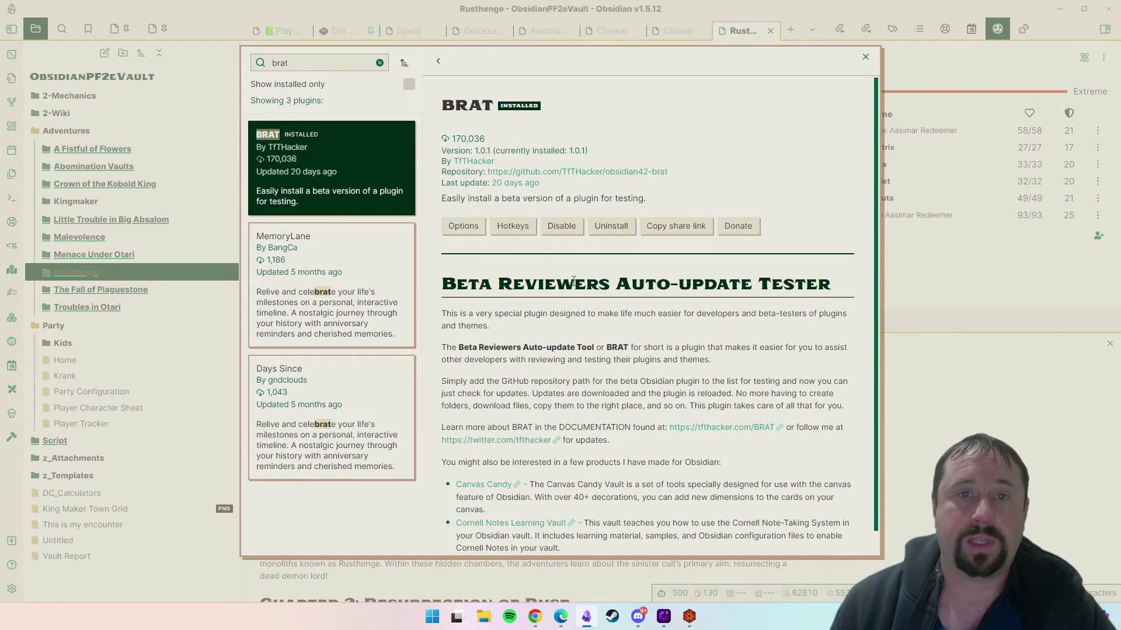
drag(455, 284, 845, 281)
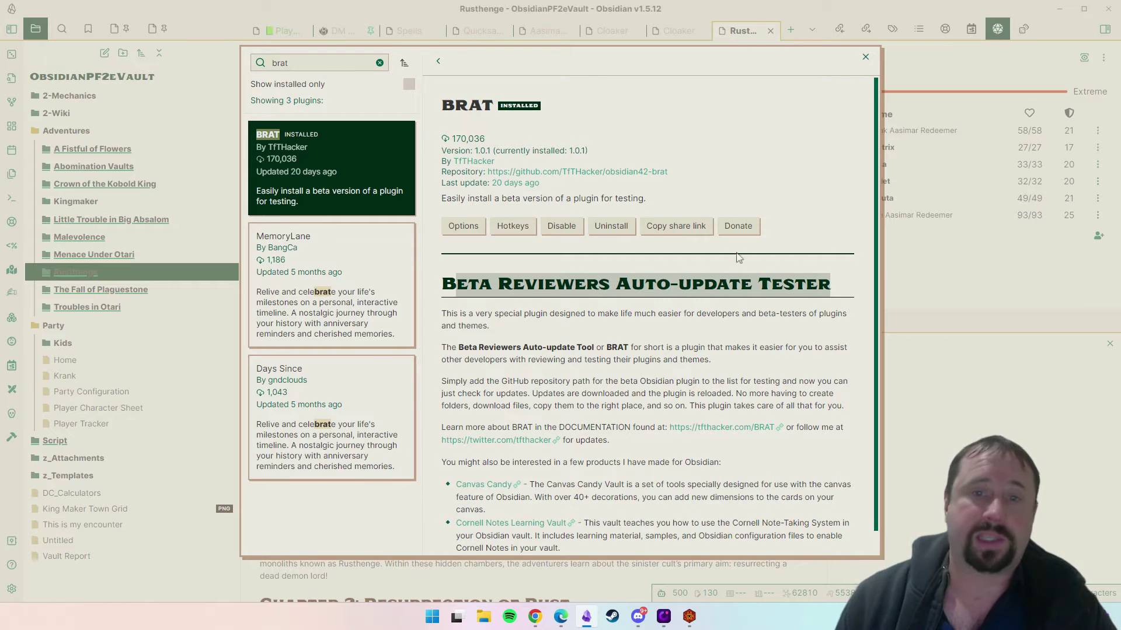
scroll(740, 260, down, 1)
scroll(740, 260, up, 1)
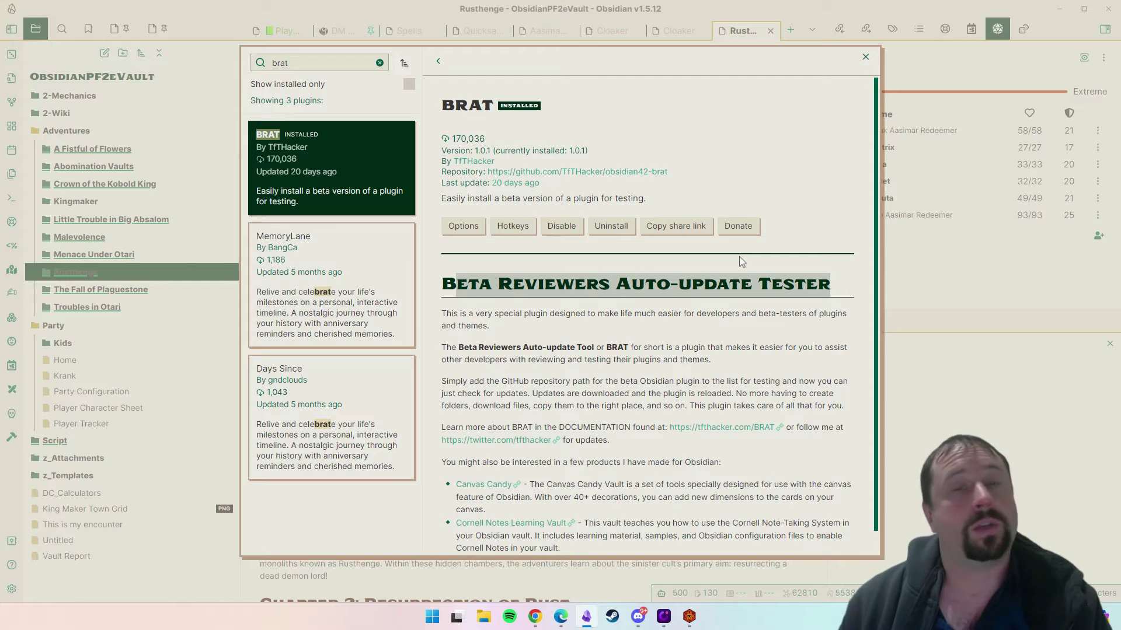
key(Escape)
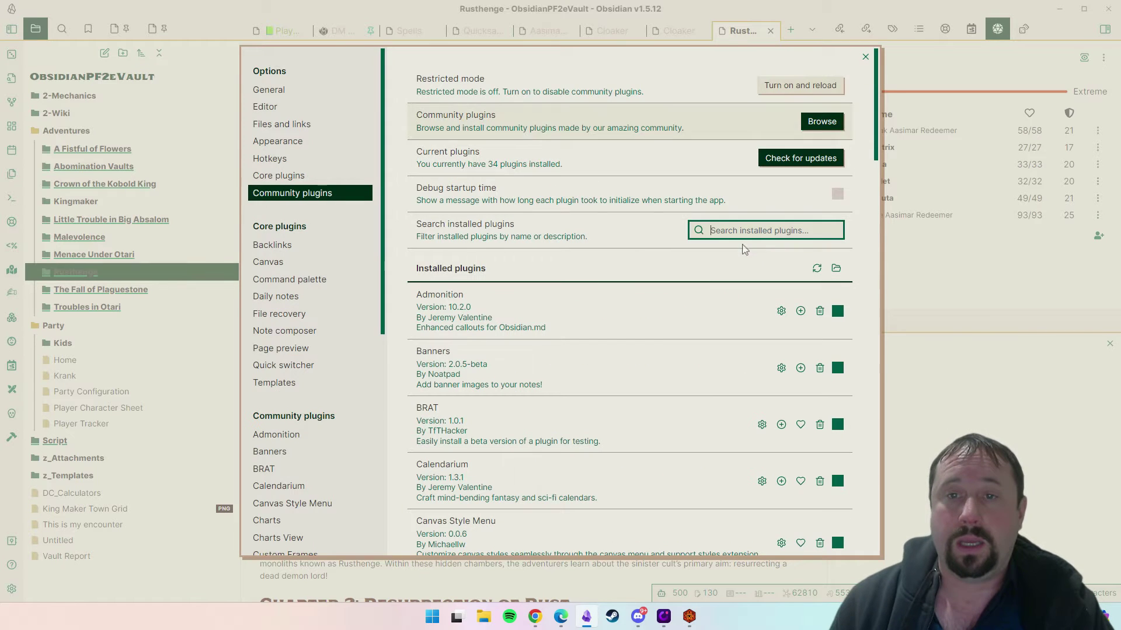
Search 'brat' again, recheck BRAT's details, then close the catalogue and settings.
click(822, 121)
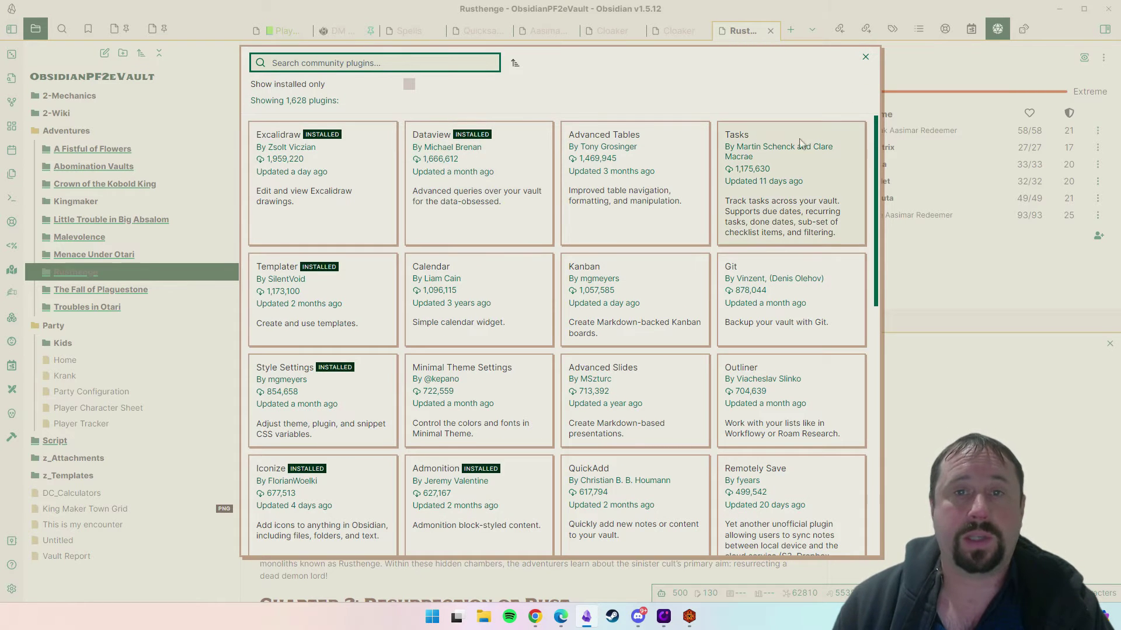
scroll(740, 221, down, 10)
scroll(740, 220, up, 9)
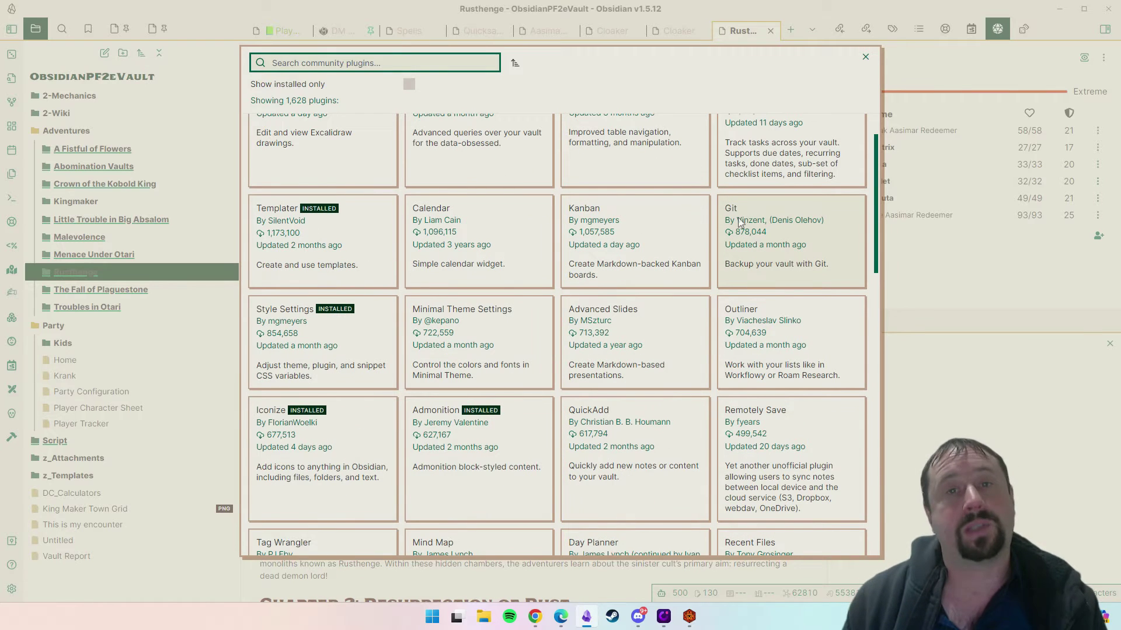
scroll(739, 222, up, 1)
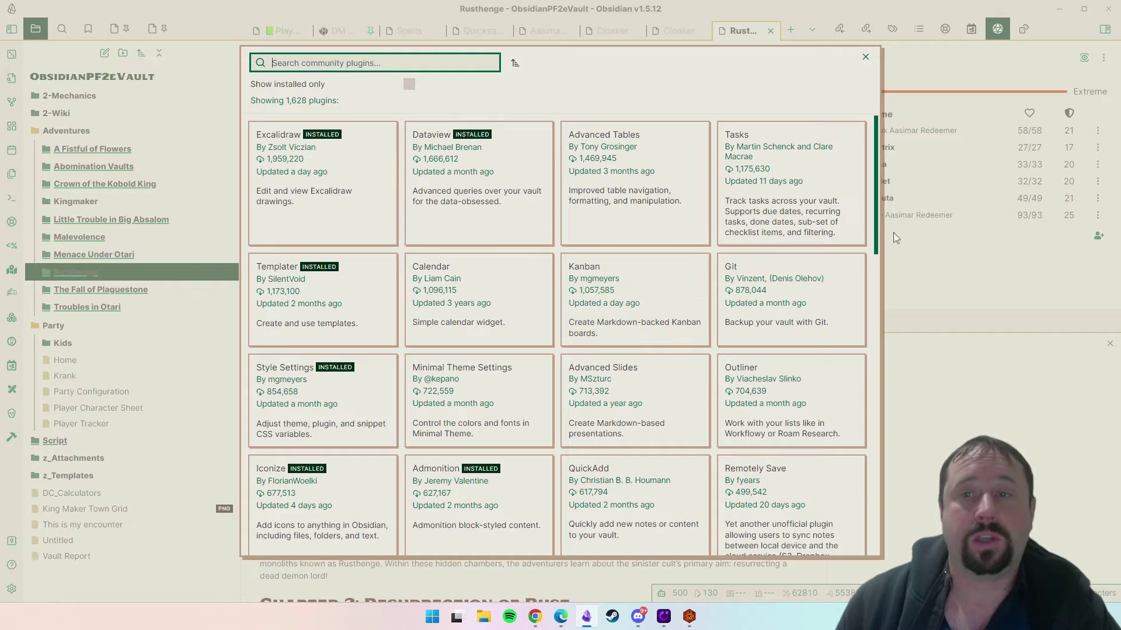
text(brat)
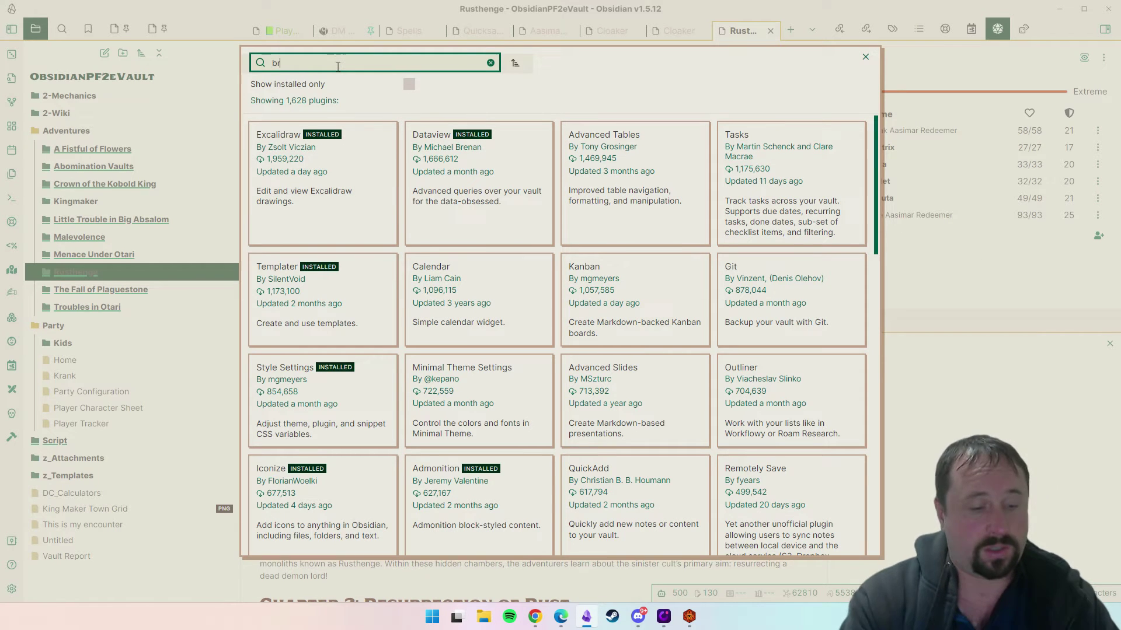
click(303, 196)
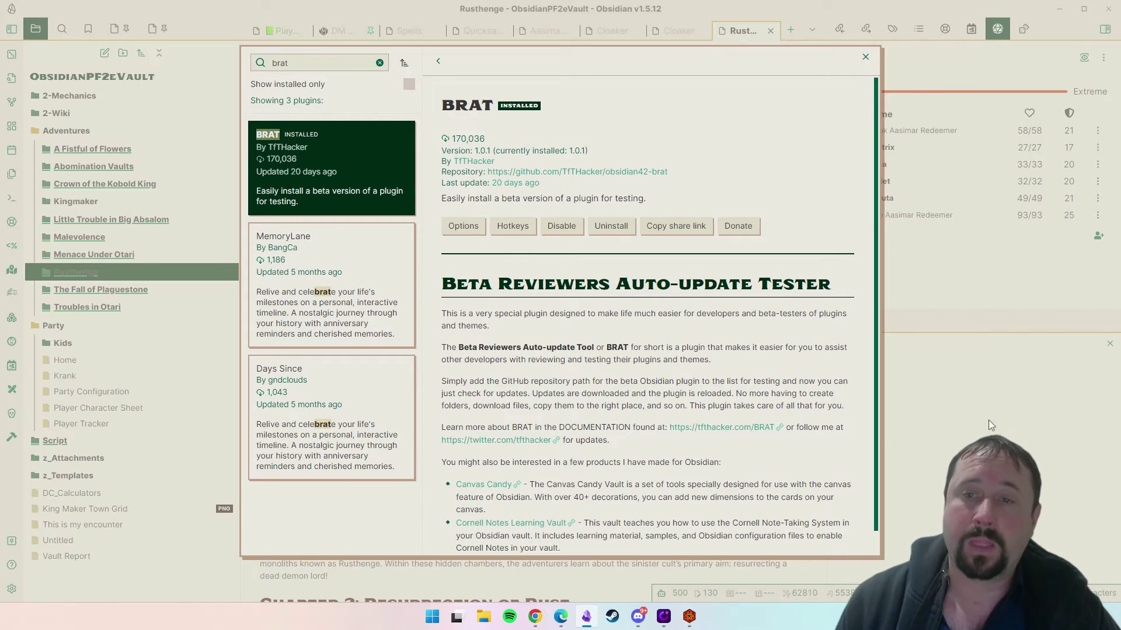
key(Escape)
key(Escape)
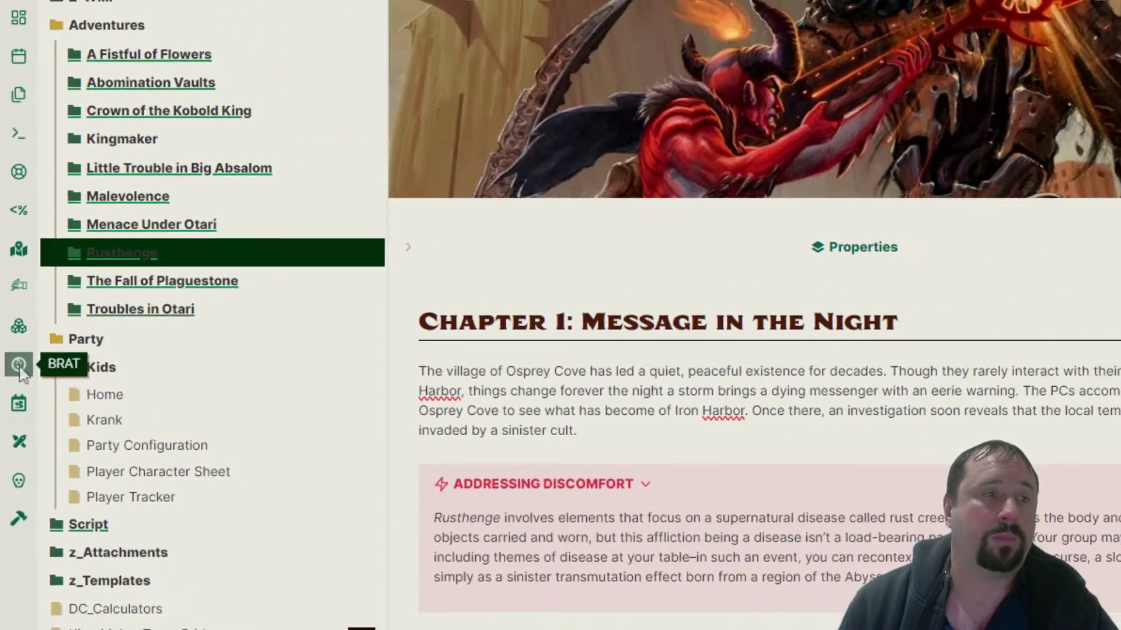
Run BRAT's 'Plugins: Add a beta plugin for testing' command.
click(27, 389)
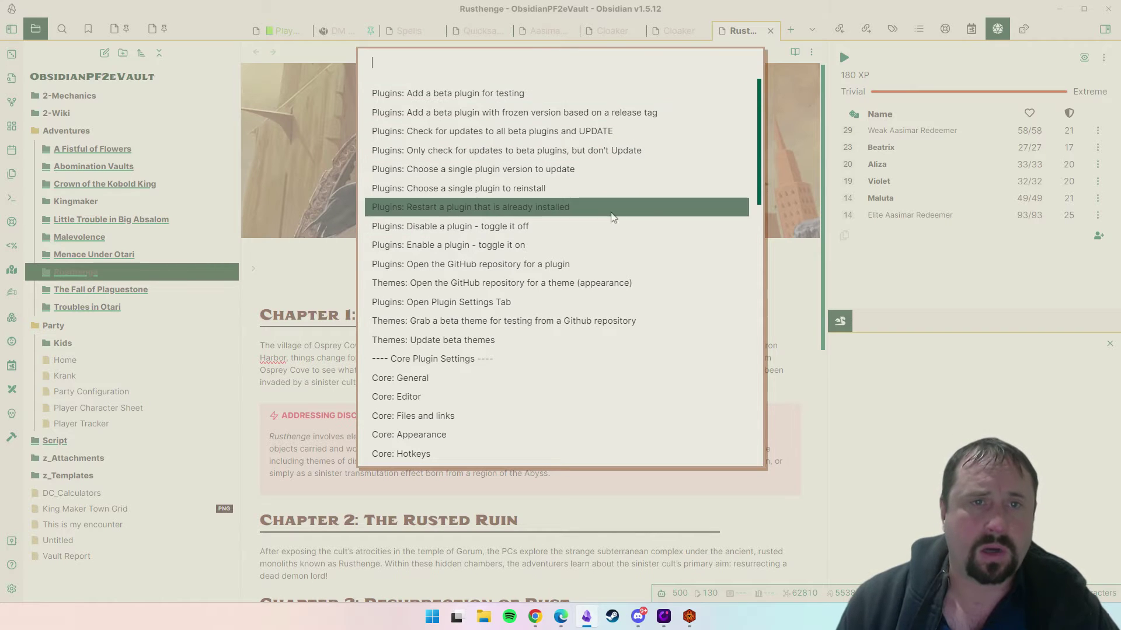
click(433, 97)
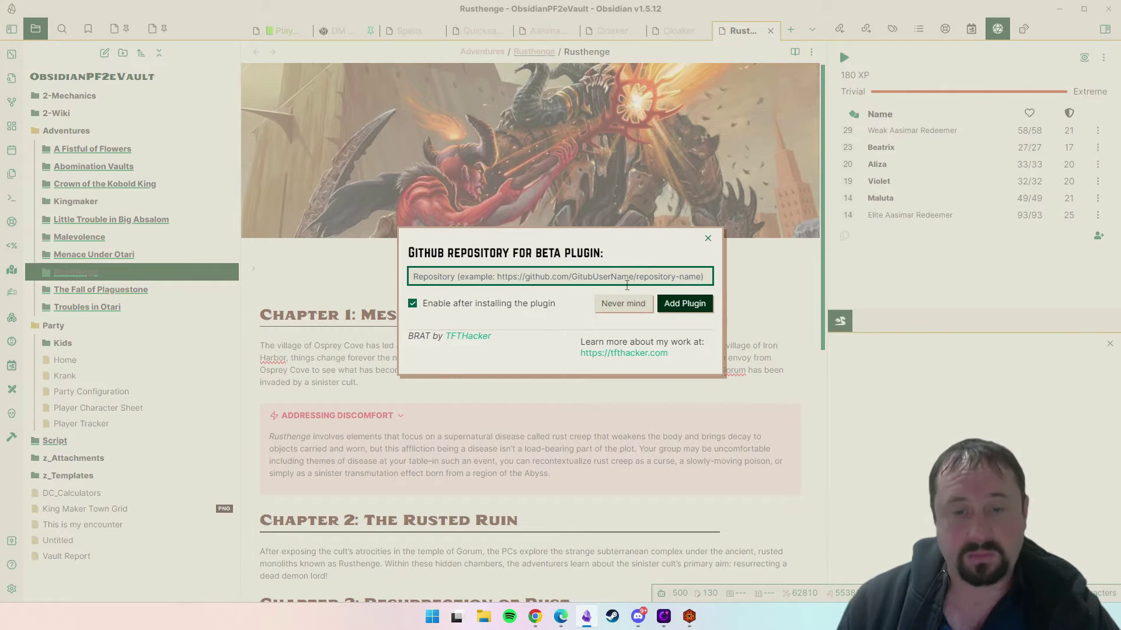
Open the monster-mash repository in Chrome and select its full web address.
click(559, 561)
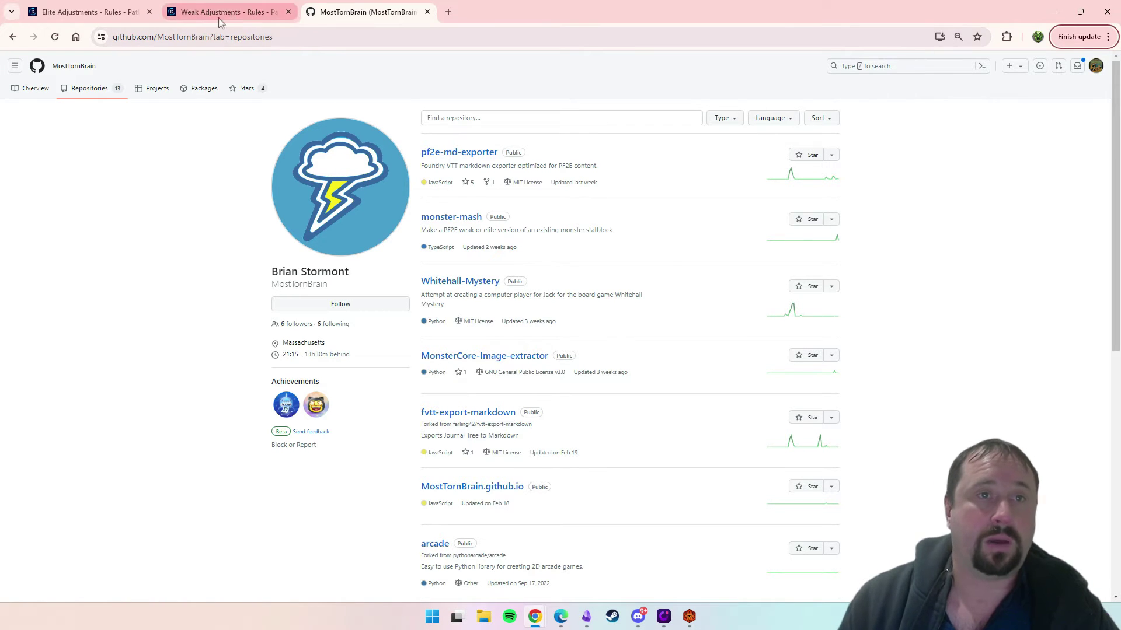
drag(156, 36, 212, 37)
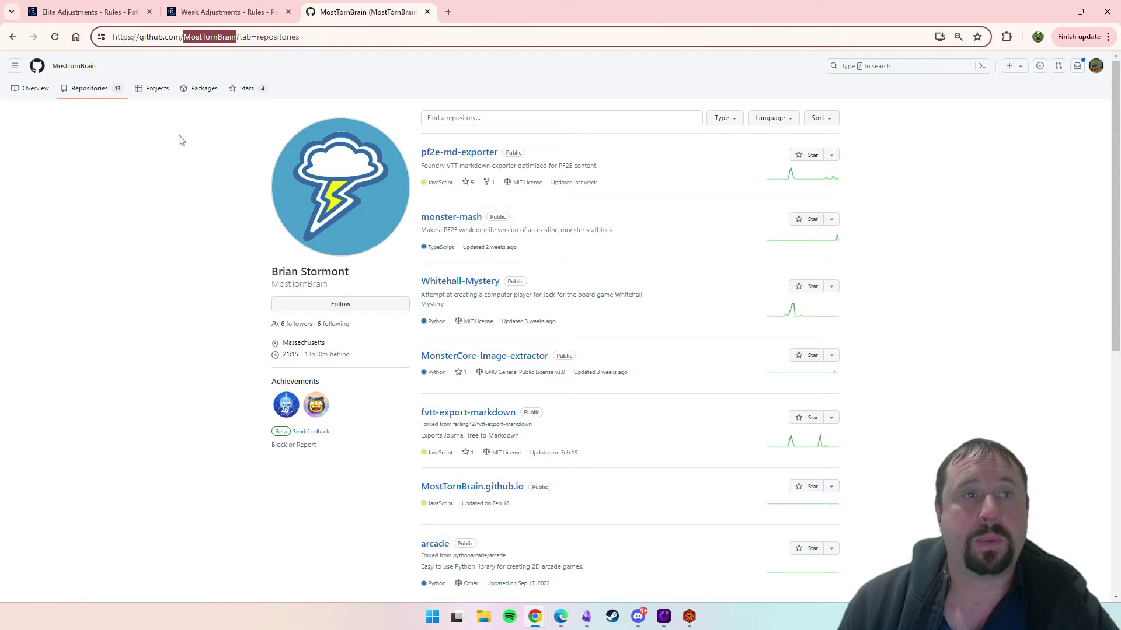
drag(182, 140, 258, 304)
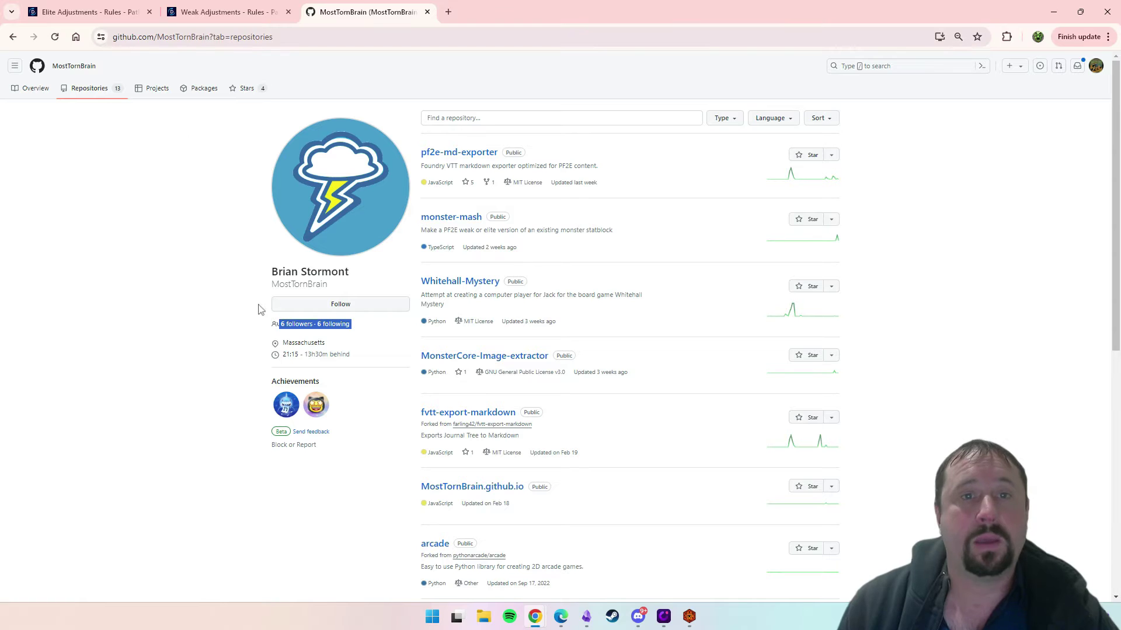
click(449, 219)
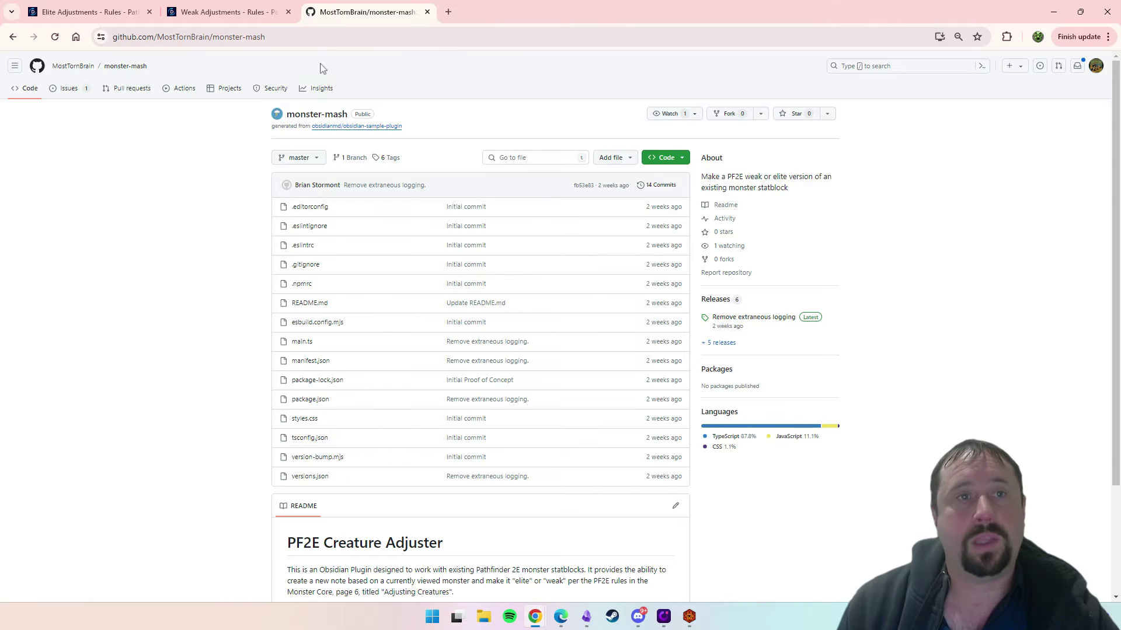
click(311, 38)
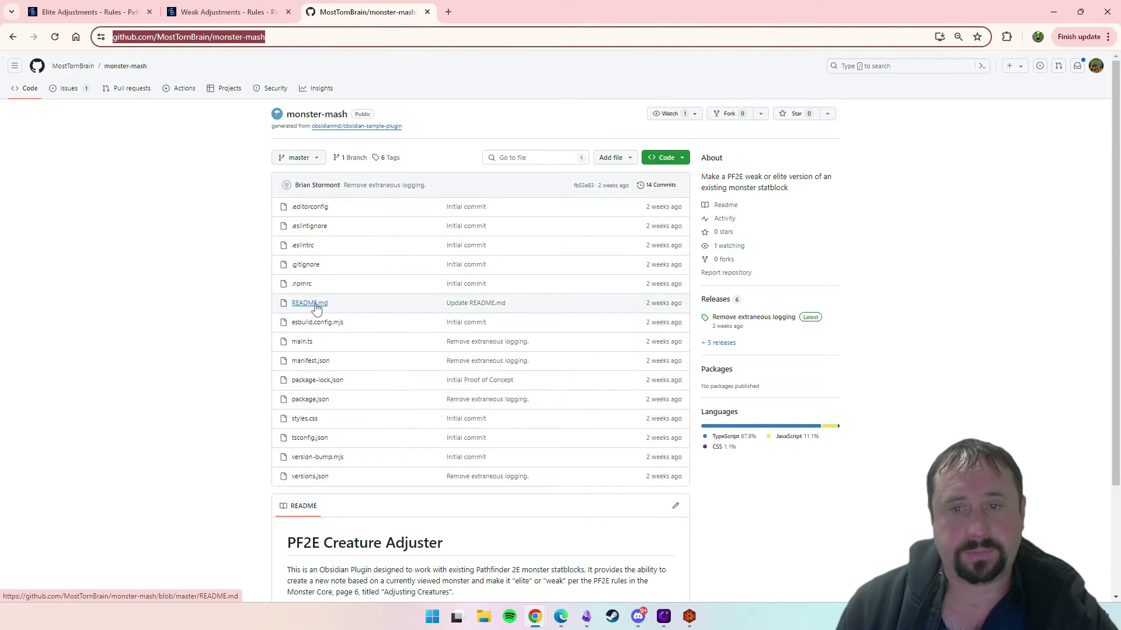
Submit the monster-mash repository to BRAT as a beta plugin (already listed) and close the form.
key(alt+Tab)
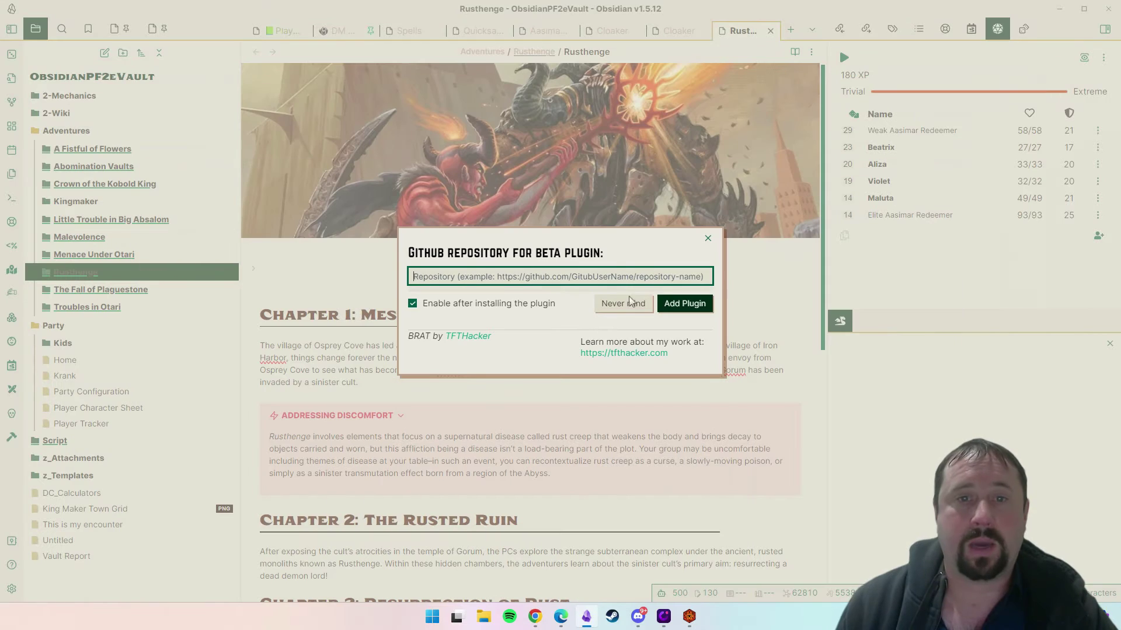
text(https://github.com/MossTornBrain/monster-mash)
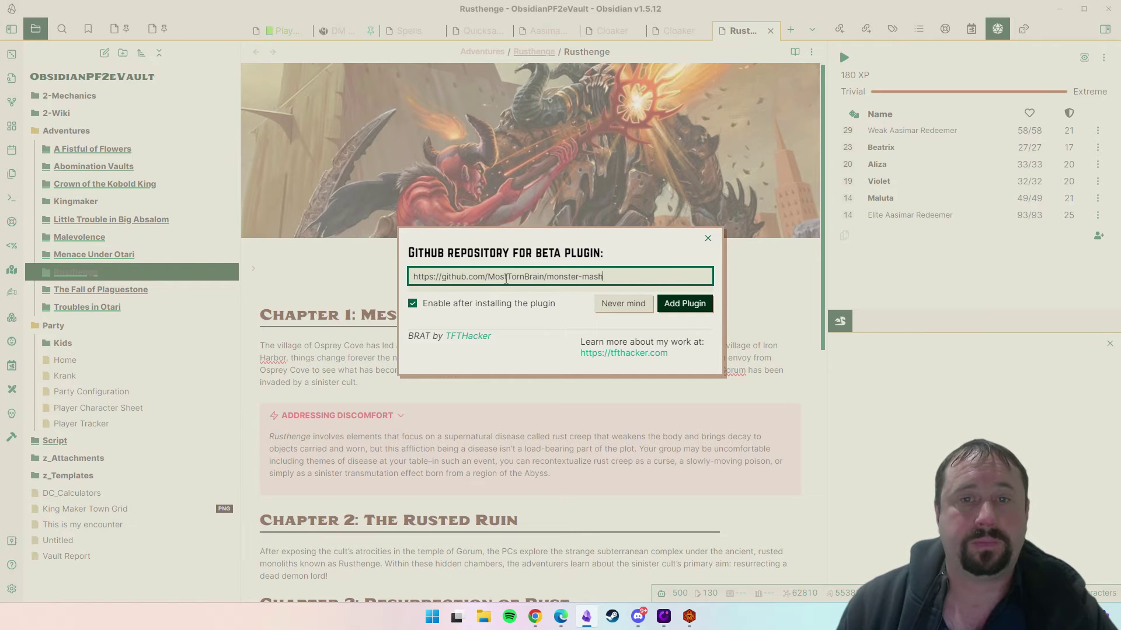
click(692, 308)
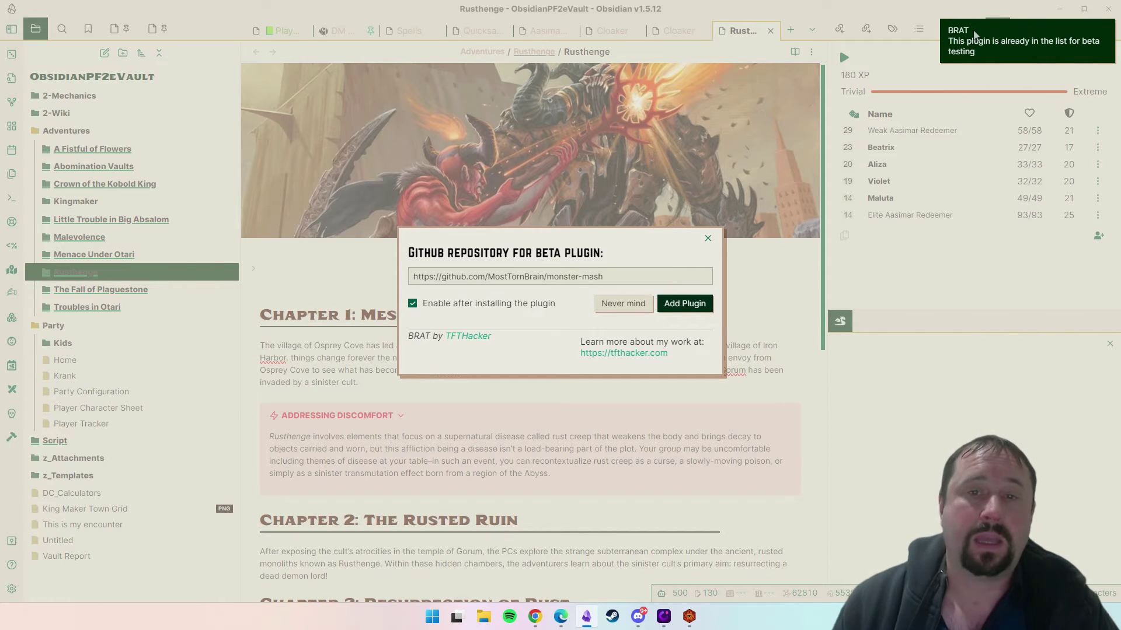
click(905, 370)
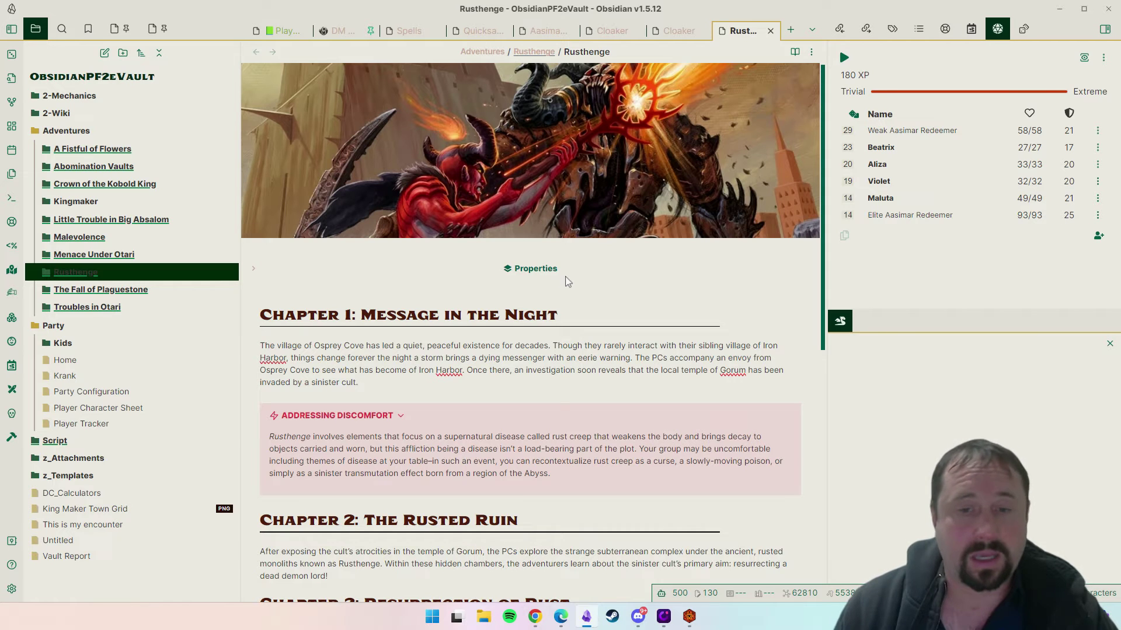
mouse_move(535, 616)
click(604, 569)
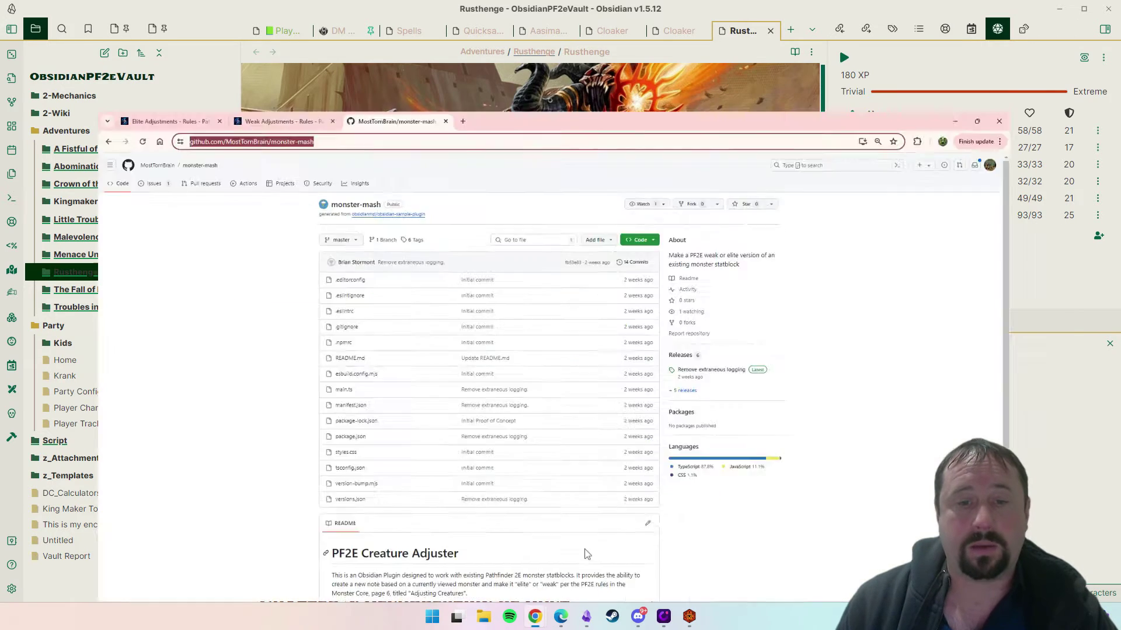
click(175, 281)
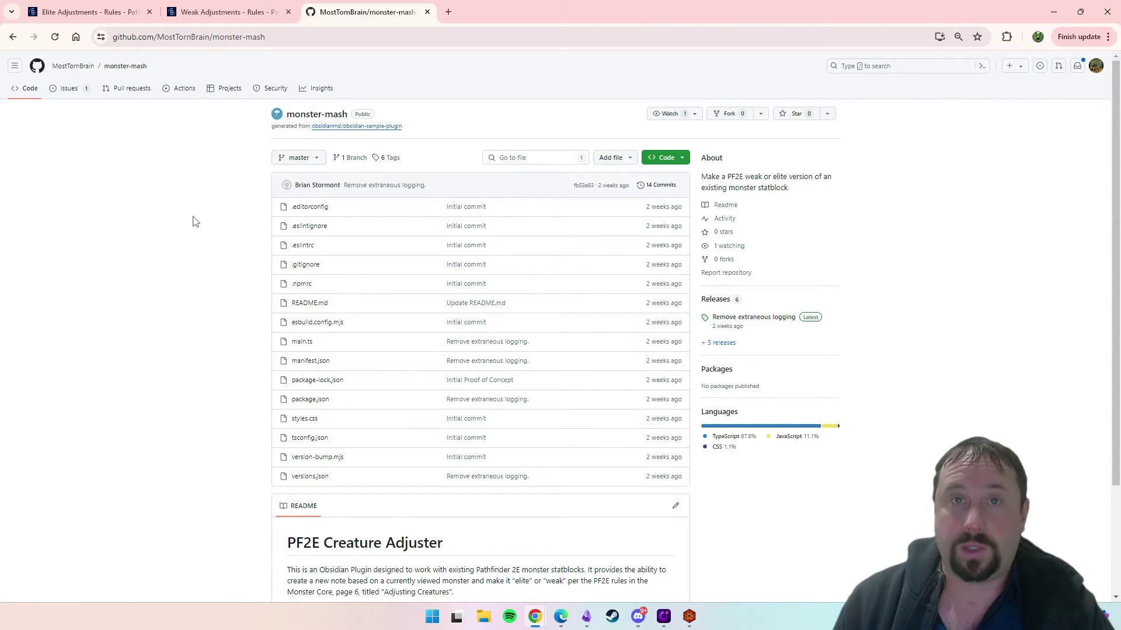
scroll(204, 293, down, 1)
scroll(213, 284, up, 1)
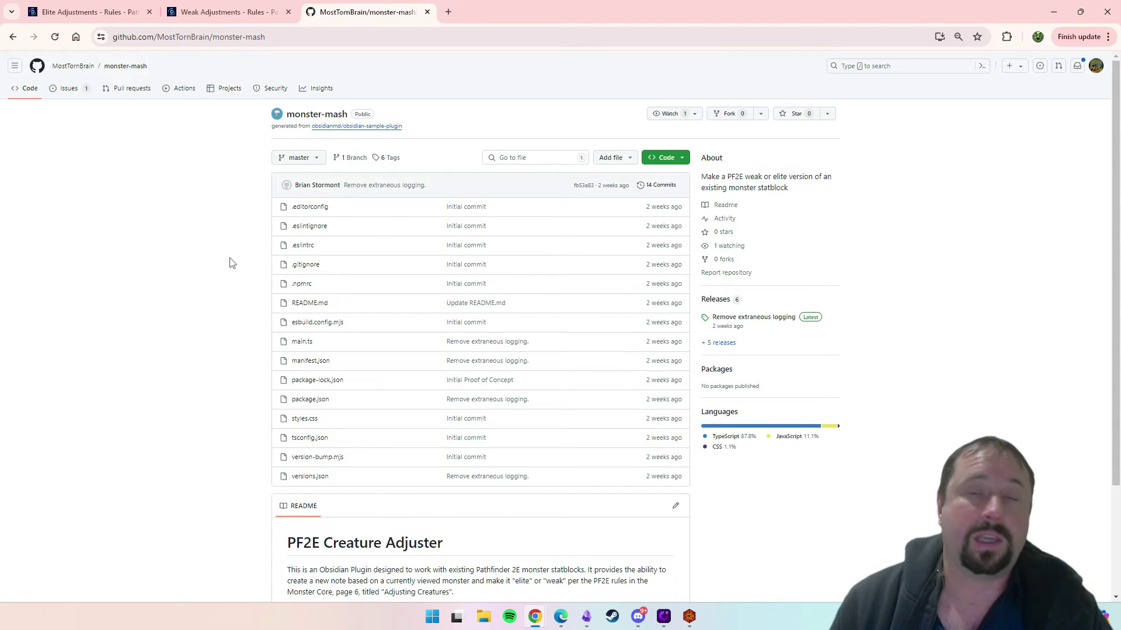
scroll(219, 244, down, 2)
scroll(222, 245, up, 2)
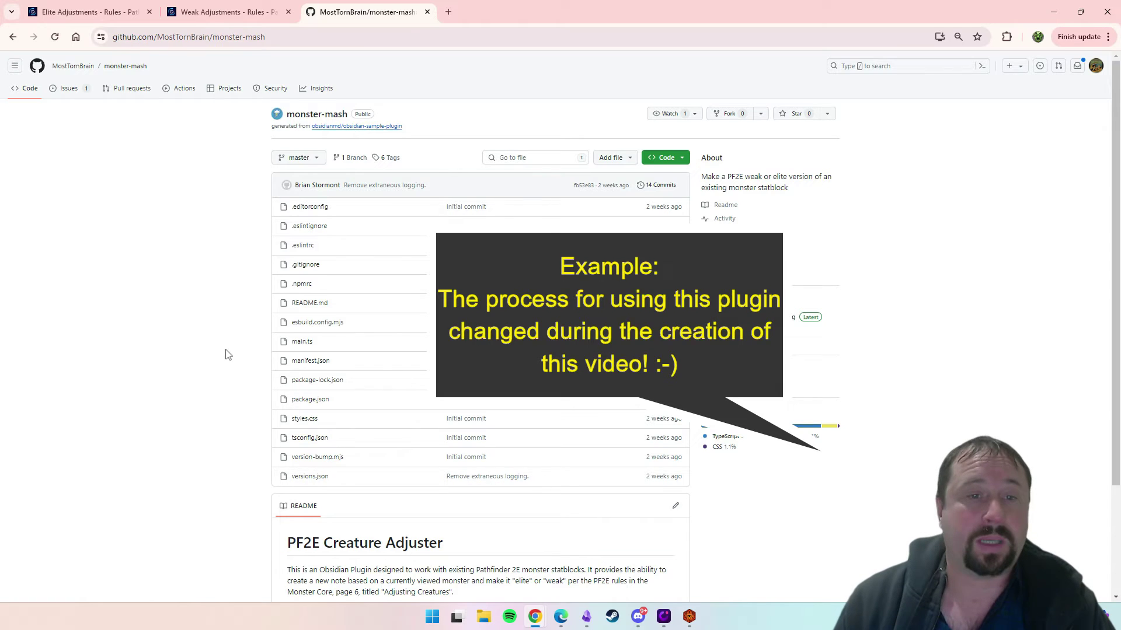
scroll(210, 345, down, 3)
drag(464, 517, 235, 433)
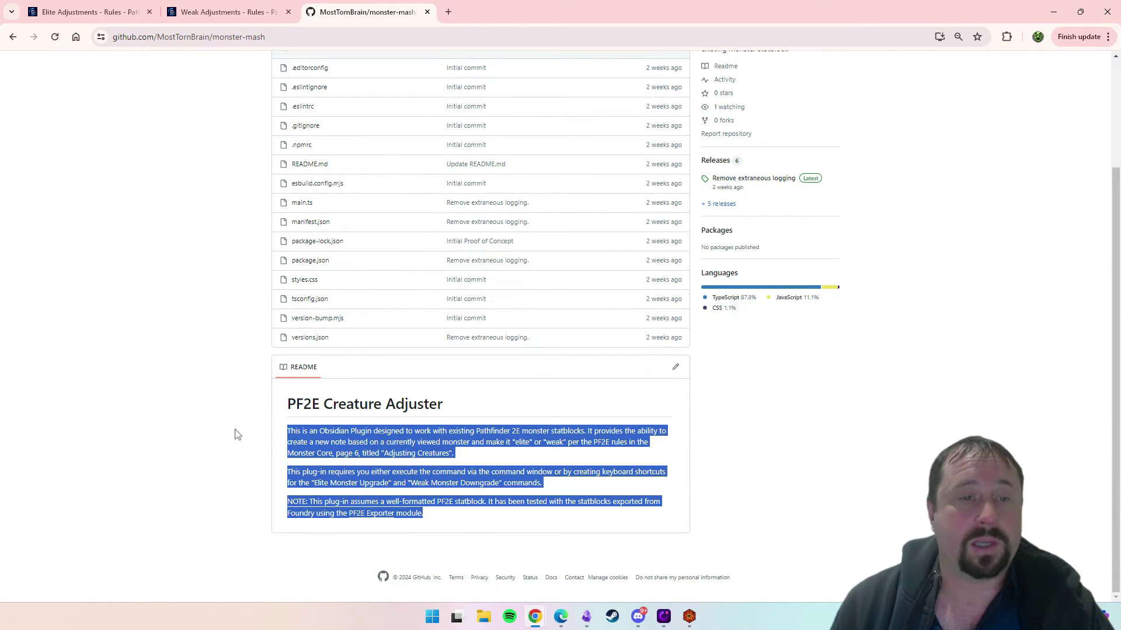
click(120, 416)
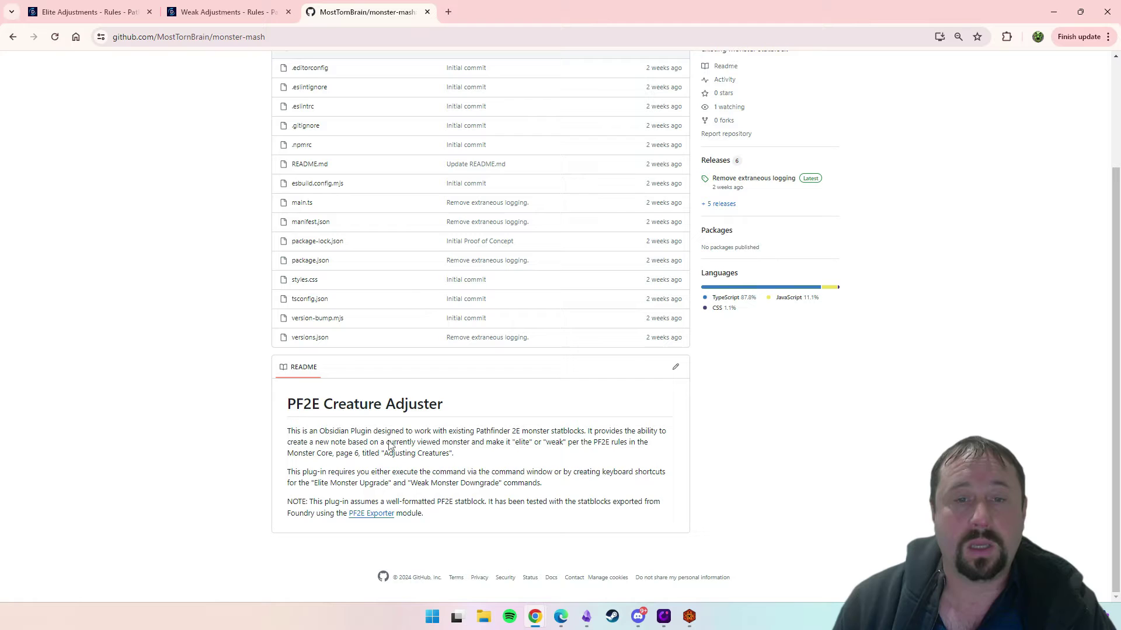
drag(474, 461, 310, 436)
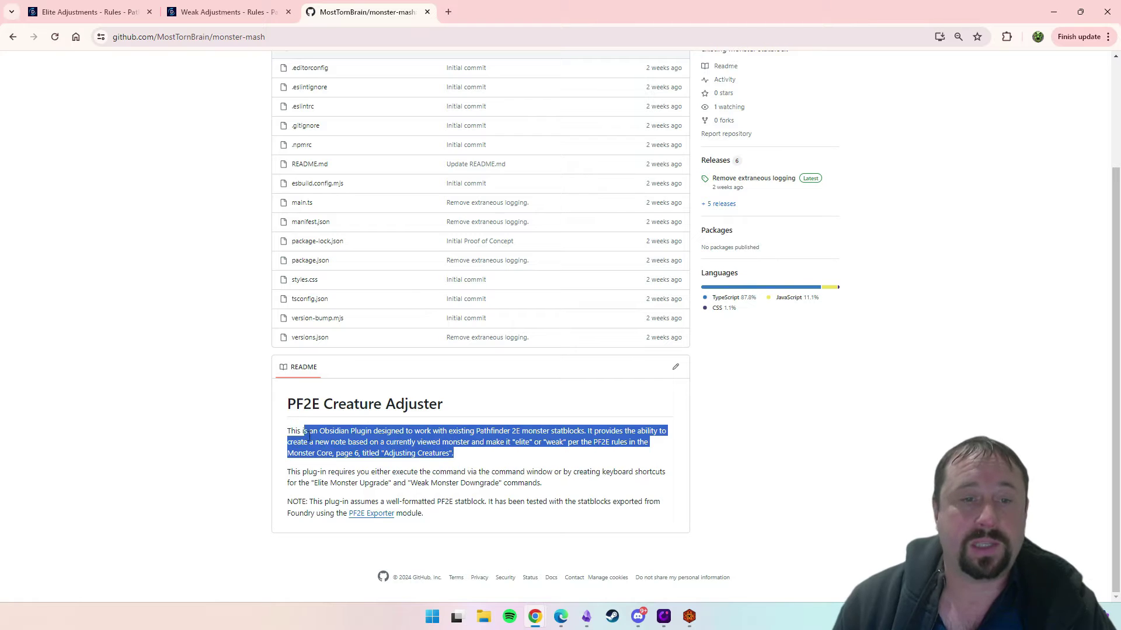
click(748, 455)
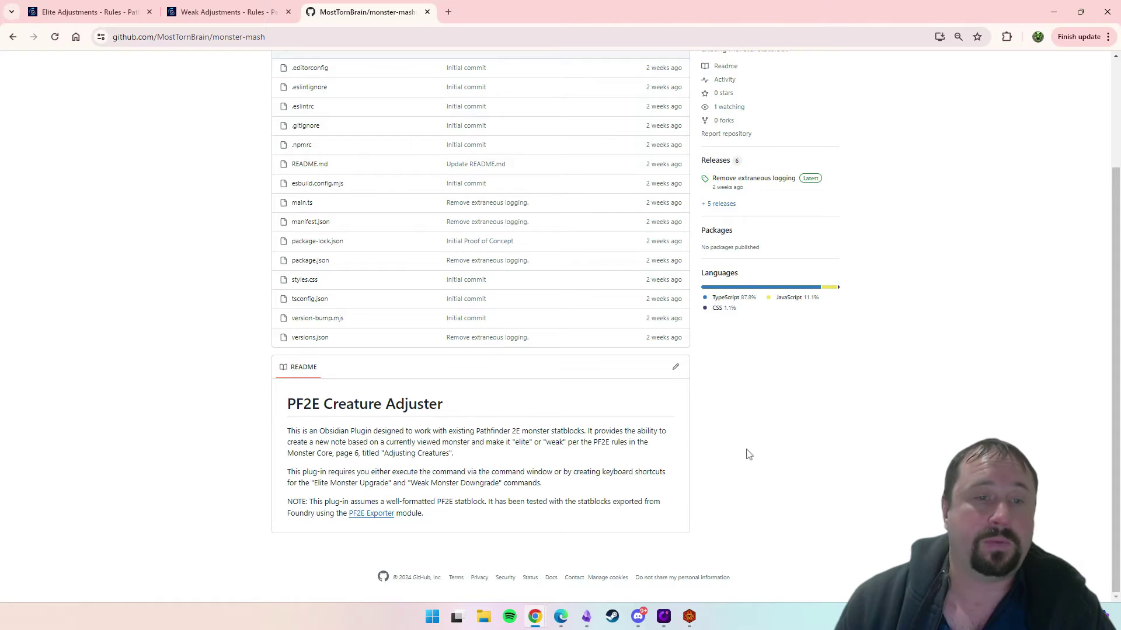
drag(455, 454, 279, 436)
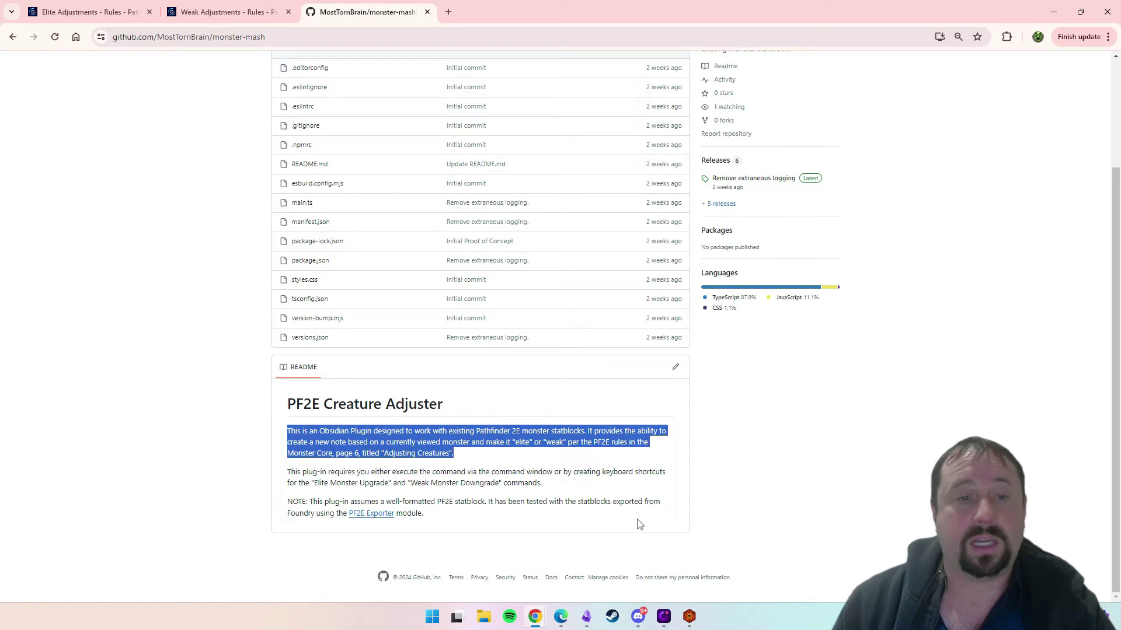
click(868, 408)
scroll(866, 414, up, 3)
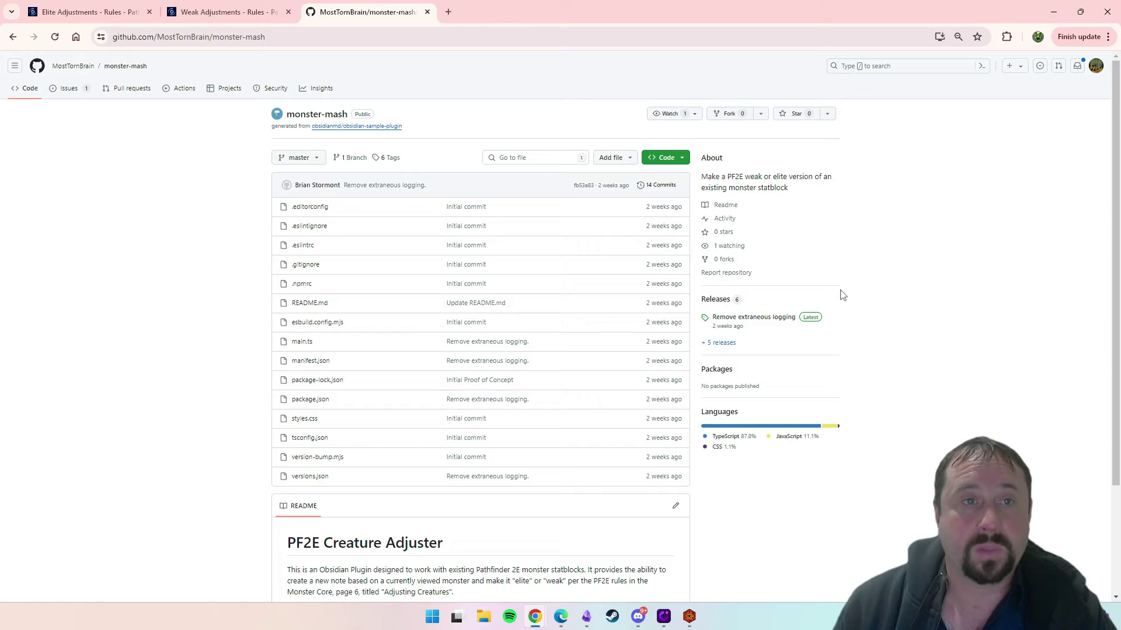
click(1053, 13)
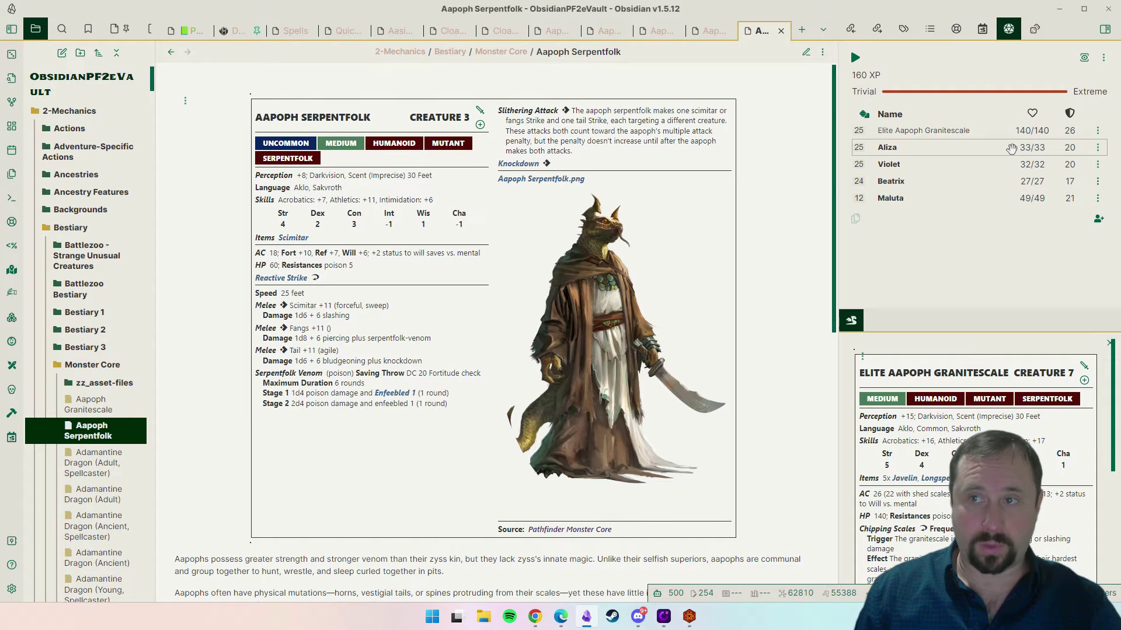
Remove the Elite Aapoph Granitescale from the encounter tracker.
click(1098, 130)
click(1045, 209)
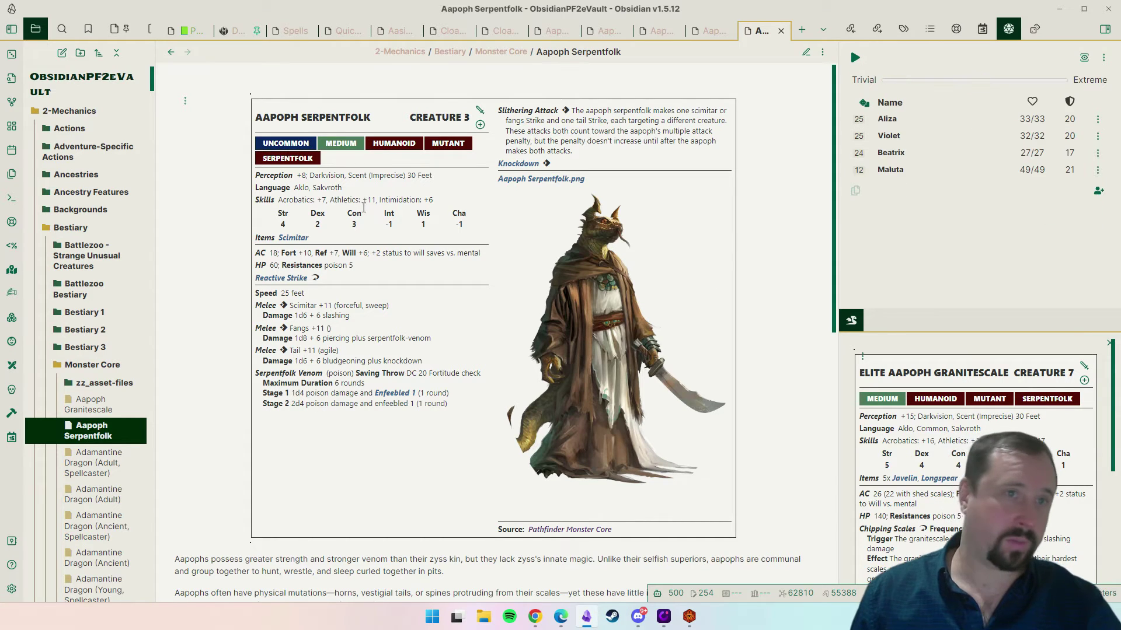
drag(371, 118, 302, 118)
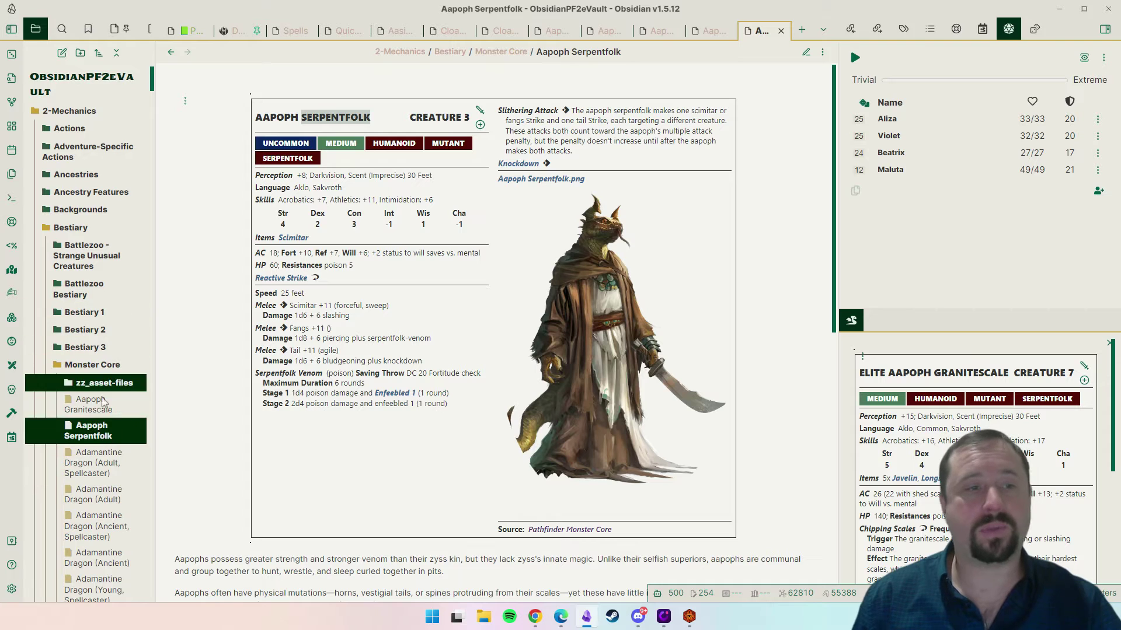
Return to the Aapoph Serpentfolk note and bring up the command palette.
scroll(102, 402, down, 3)
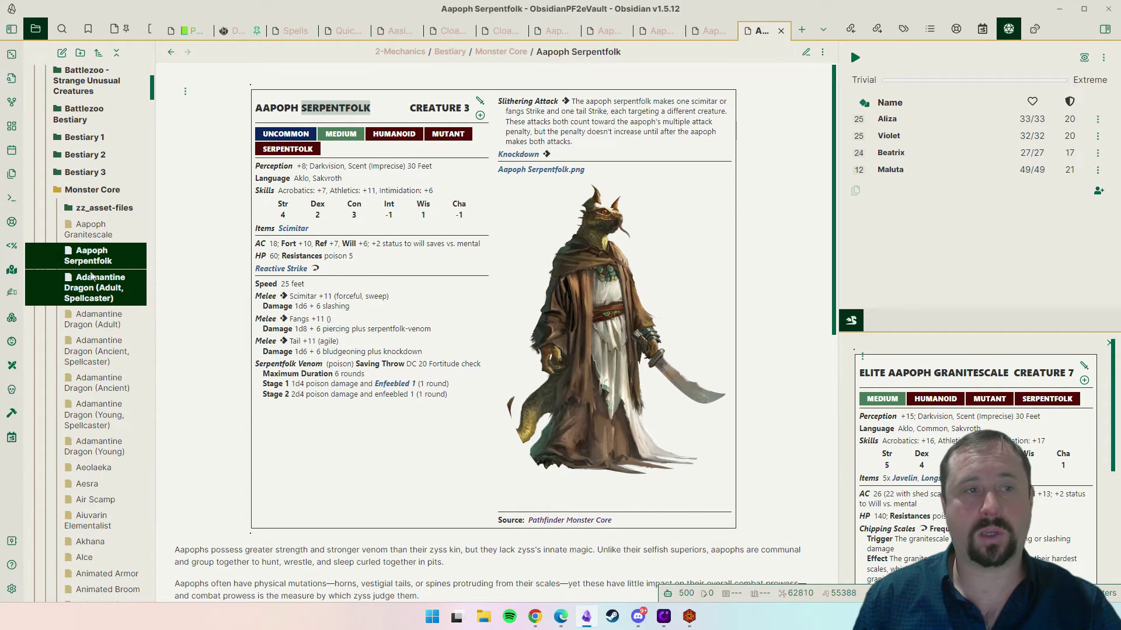
click(90, 276)
key(alt+Left)
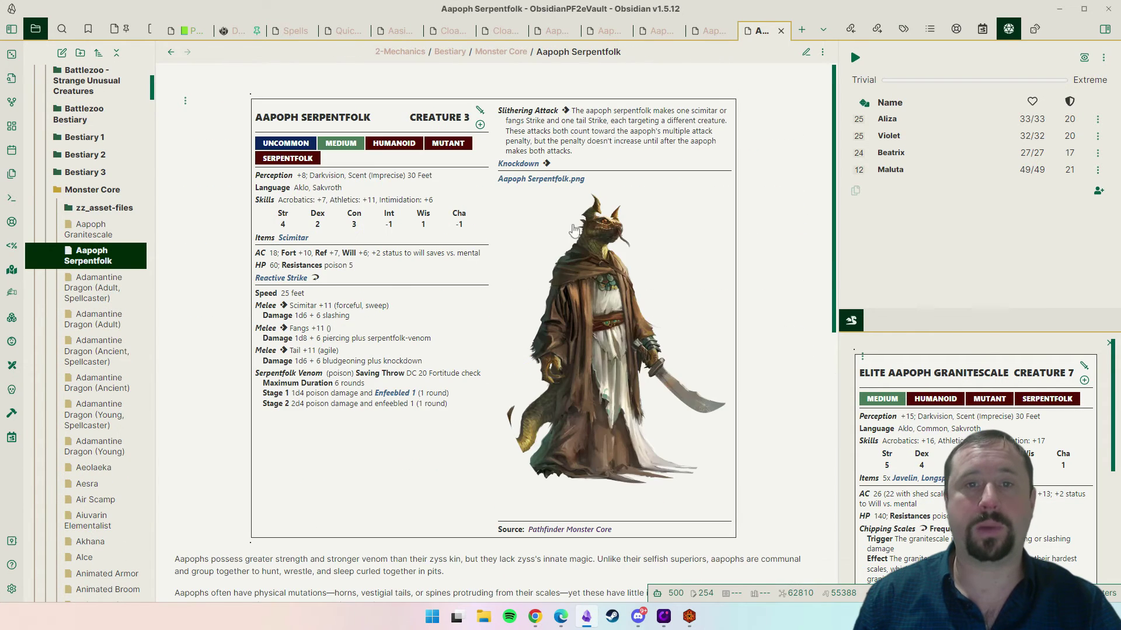
scroll(88, 350, up, 3)
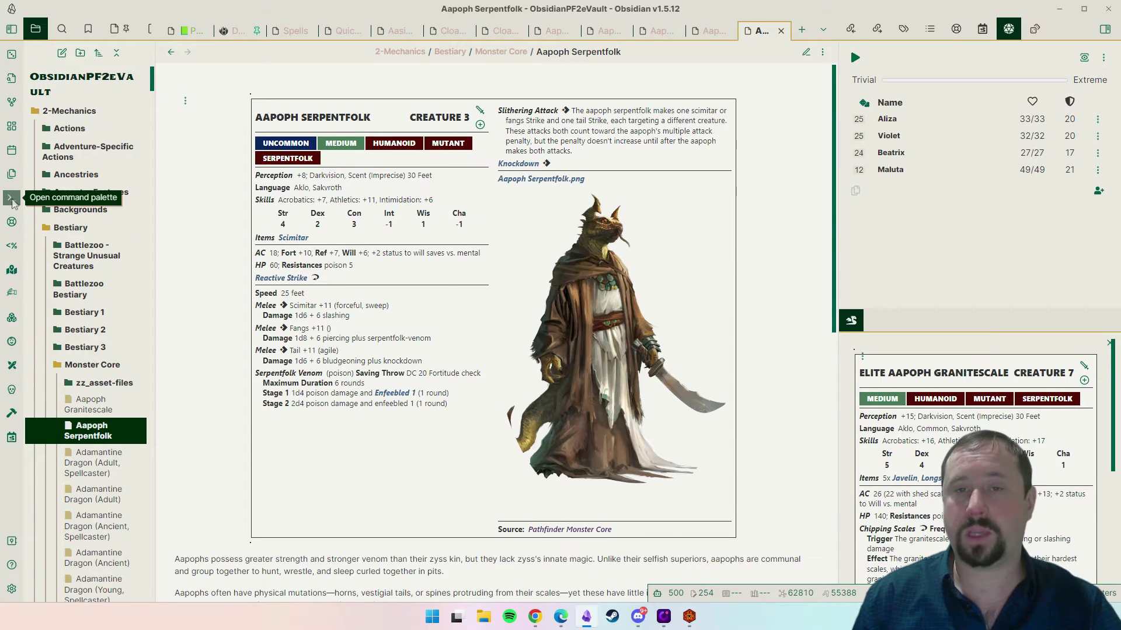
click(11, 199)
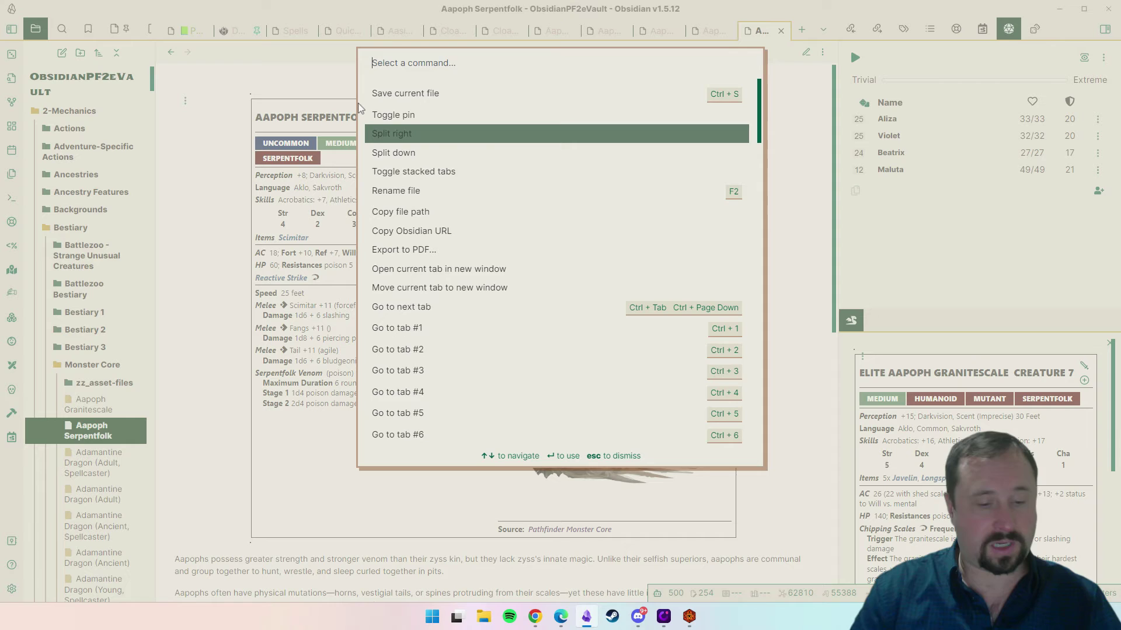
Run PF2E Creature Adjuster: Elite Monster Upgrade, creating a creature 4 statblock with 75 HP and AC 20.
text(elite)
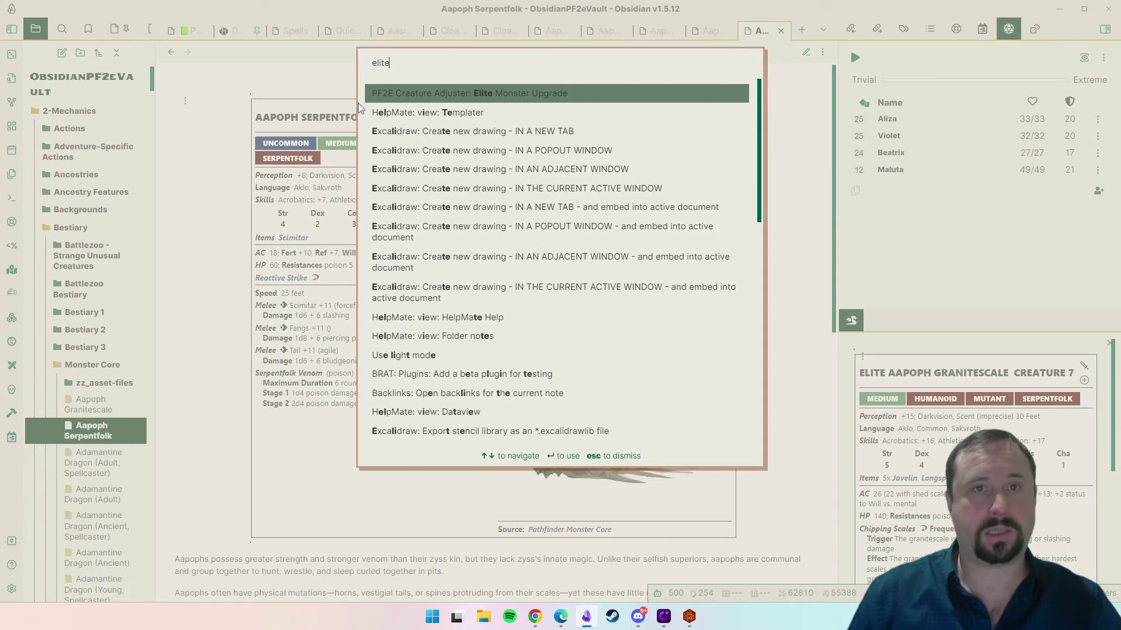
click(547, 97)
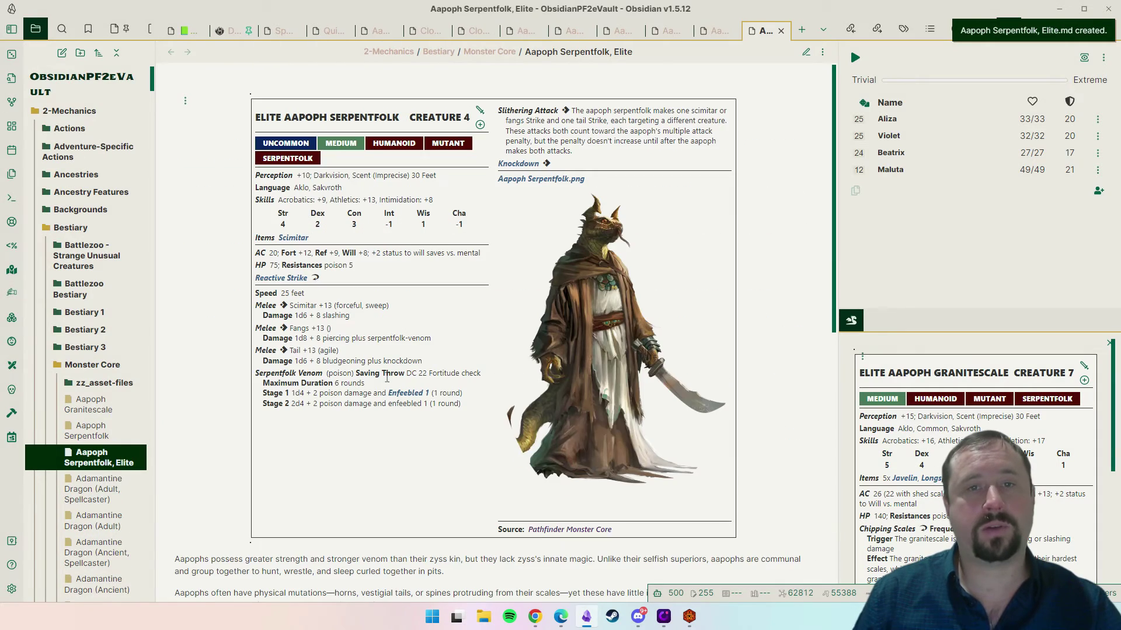
scroll(581, 387, down, 2)
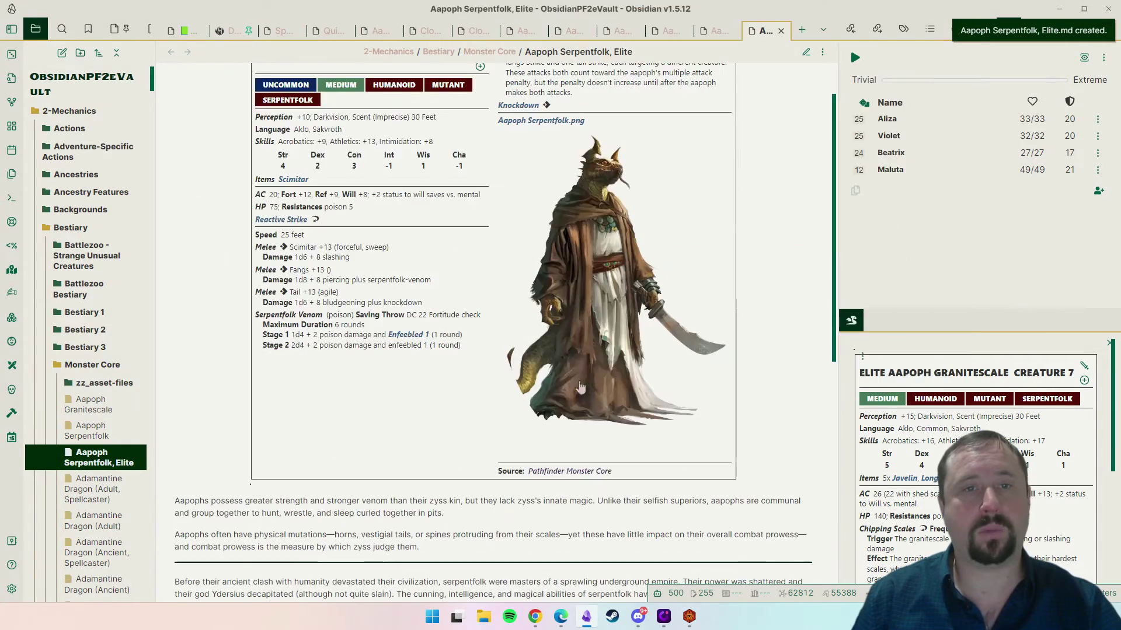
scroll(396, 382, up, 2)
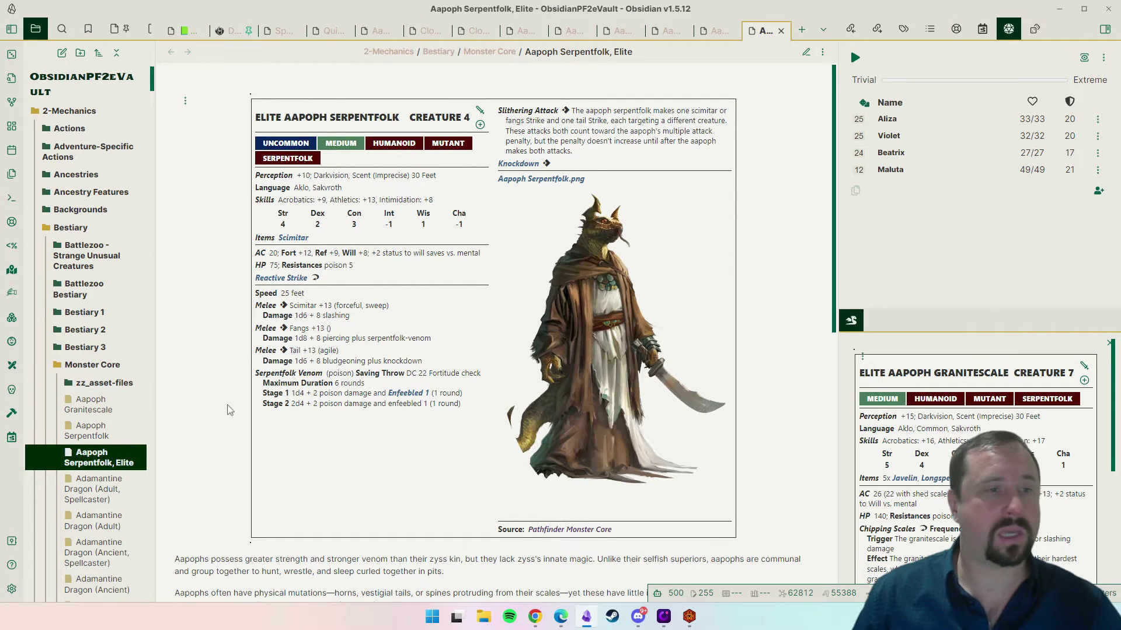
Split the original Aapoph Serpentfolk note right of the elite note and hide the encounter sidebar.
click(88, 431)
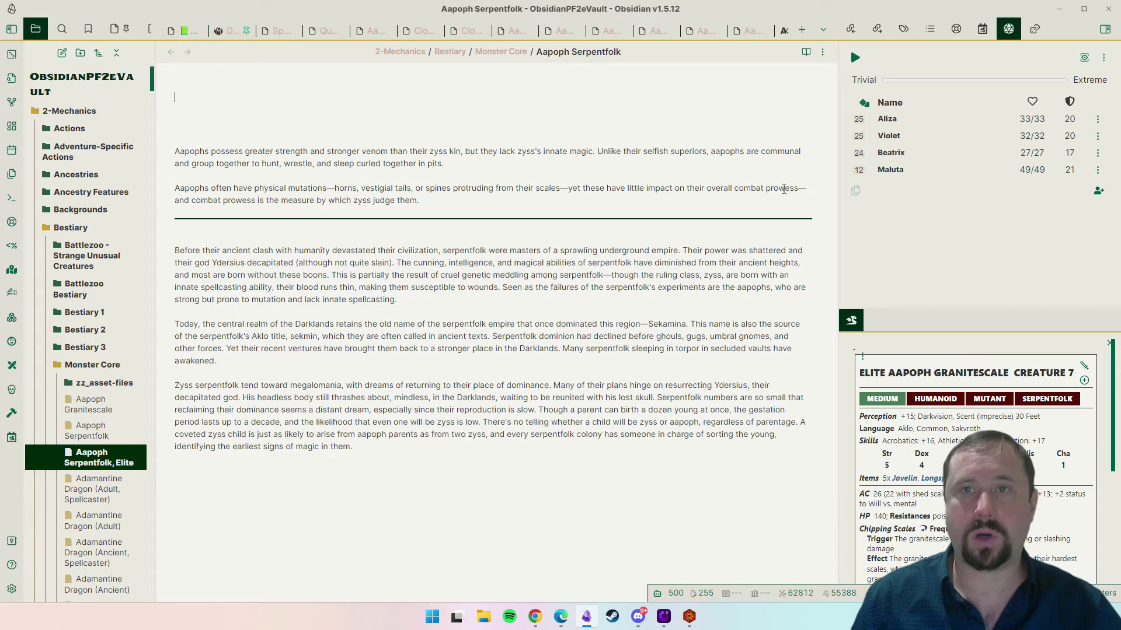
drag(759, 29, 811, 233)
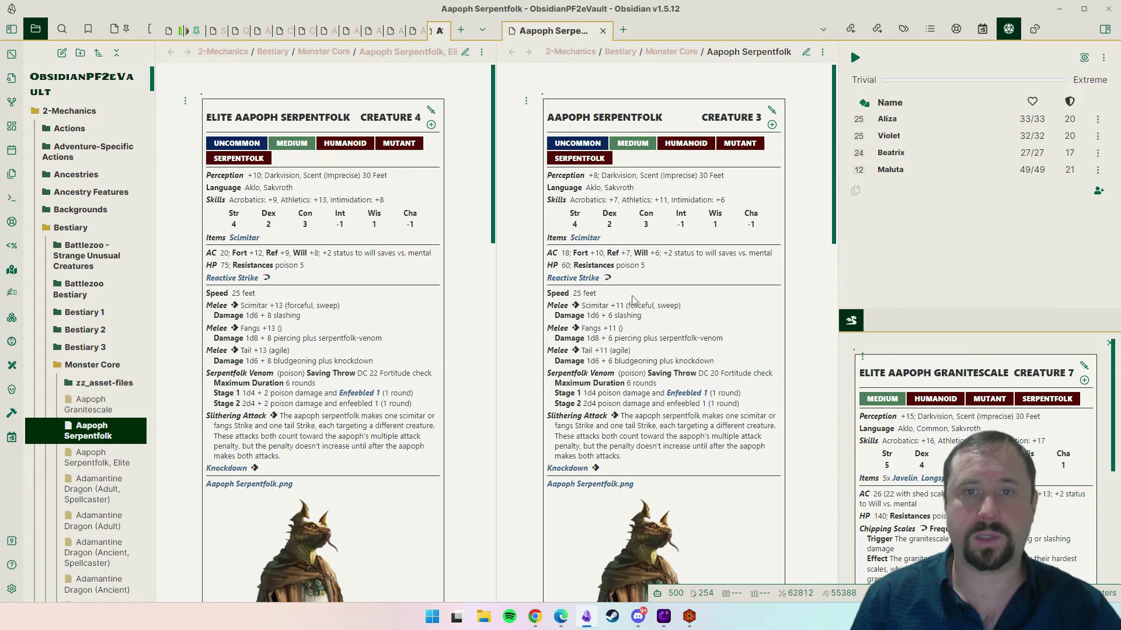
click(1105, 29)
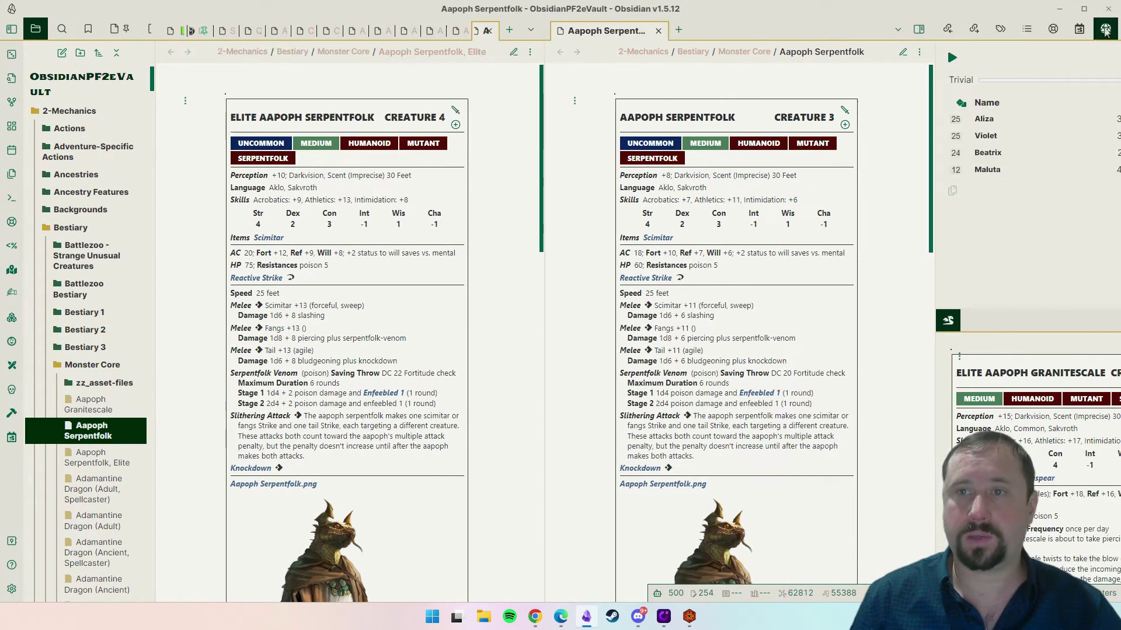
click(609, 54)
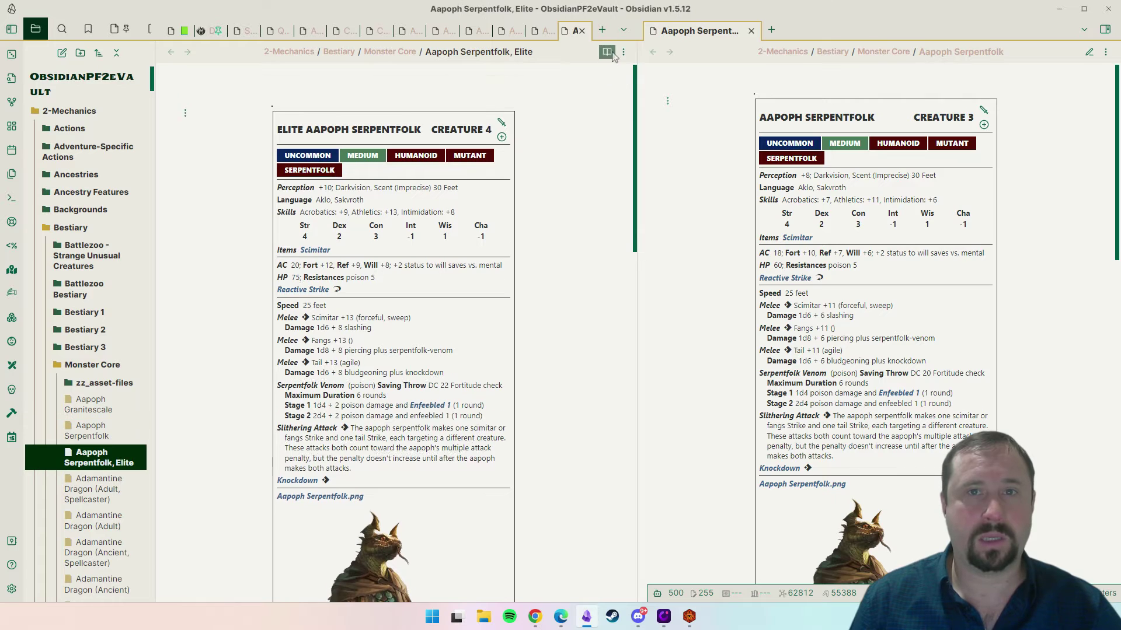
click(607, 52)
click(624, 52)
click(671, 160)
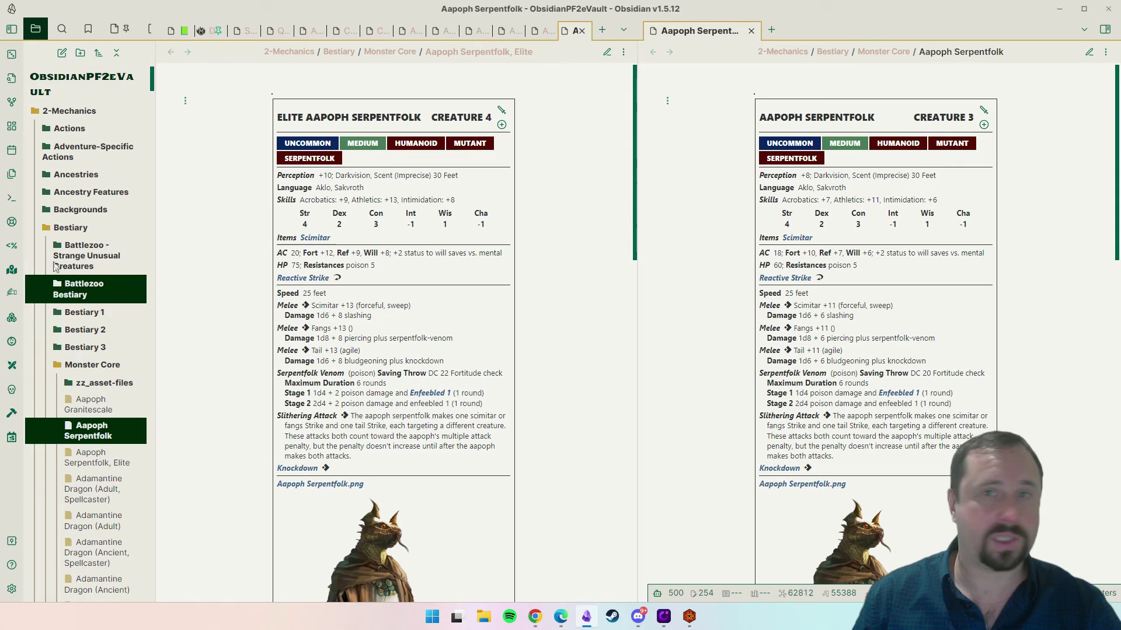
Run Weak Monster Downgrade for a creature 2 serpentfolk (45 HP, AC 16) in a third pane.
click(11, 200)
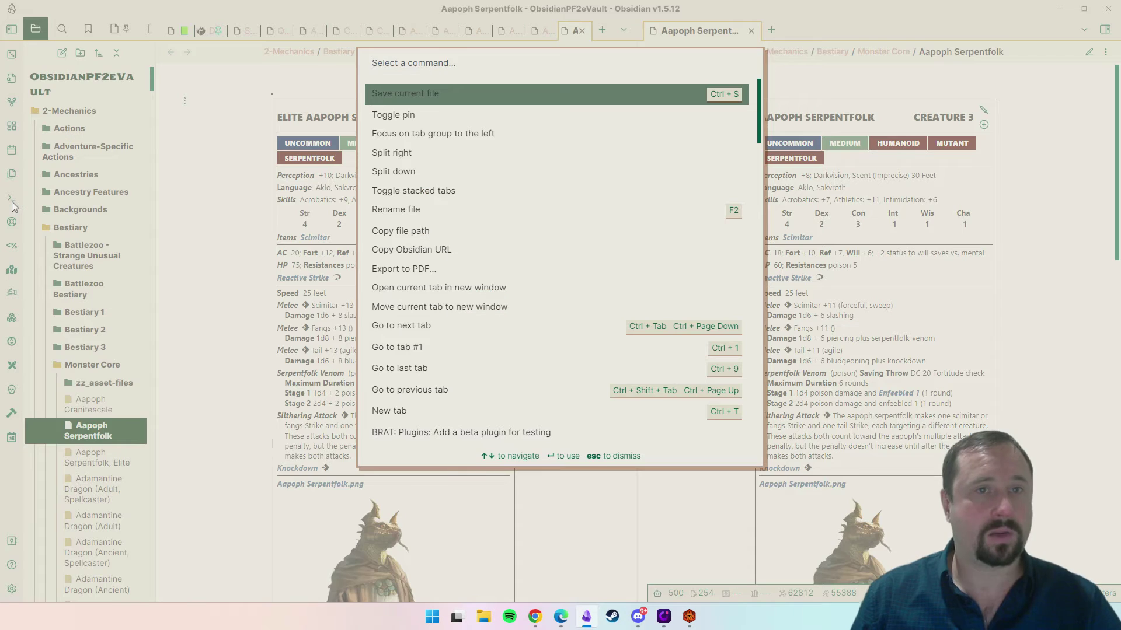
text(weak)
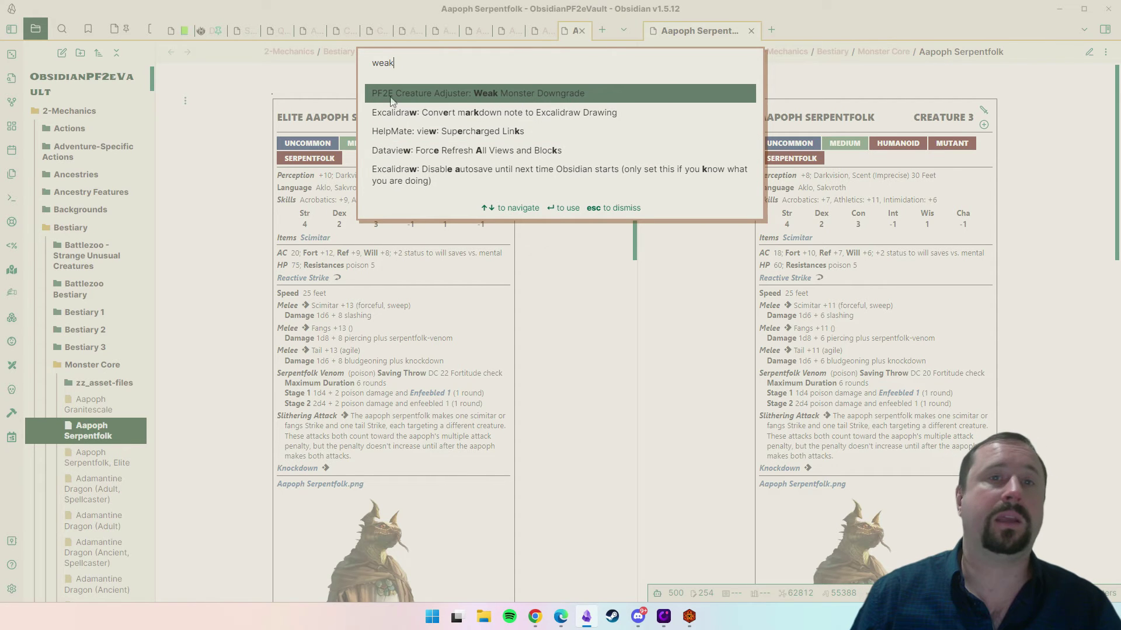
click(574, 95)
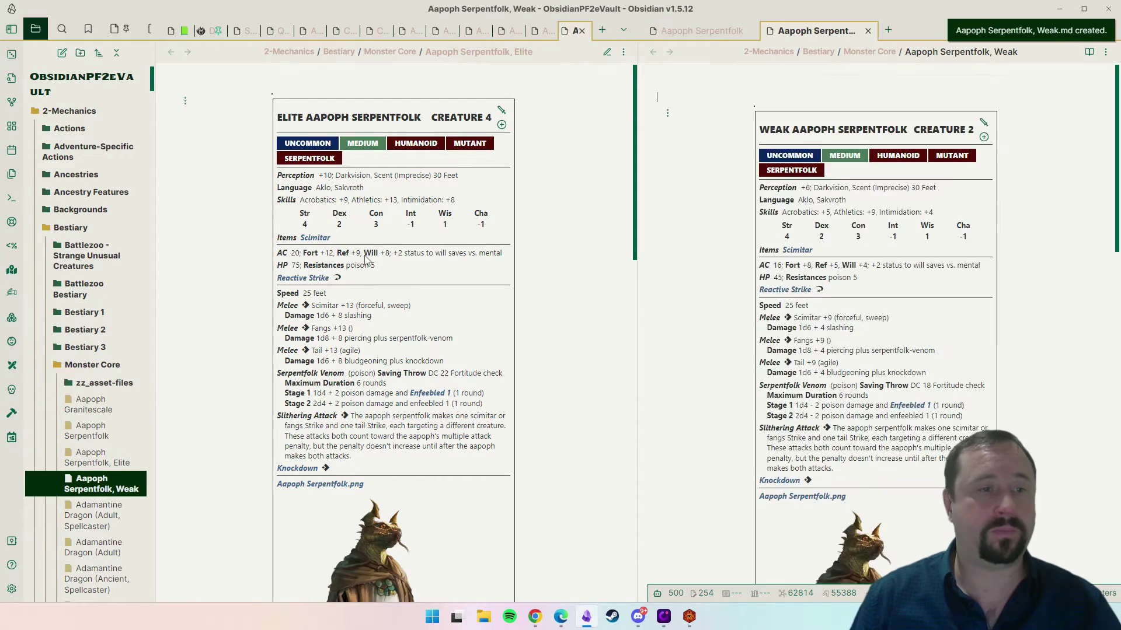
drag(104, 487, 1050, 241)
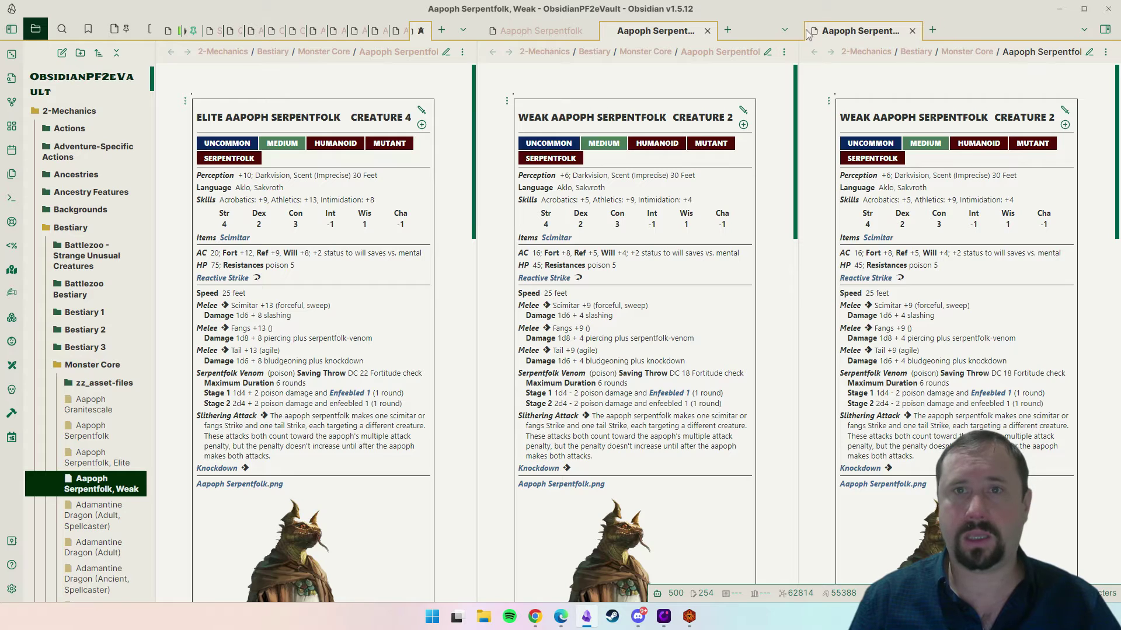
click(706, 31)
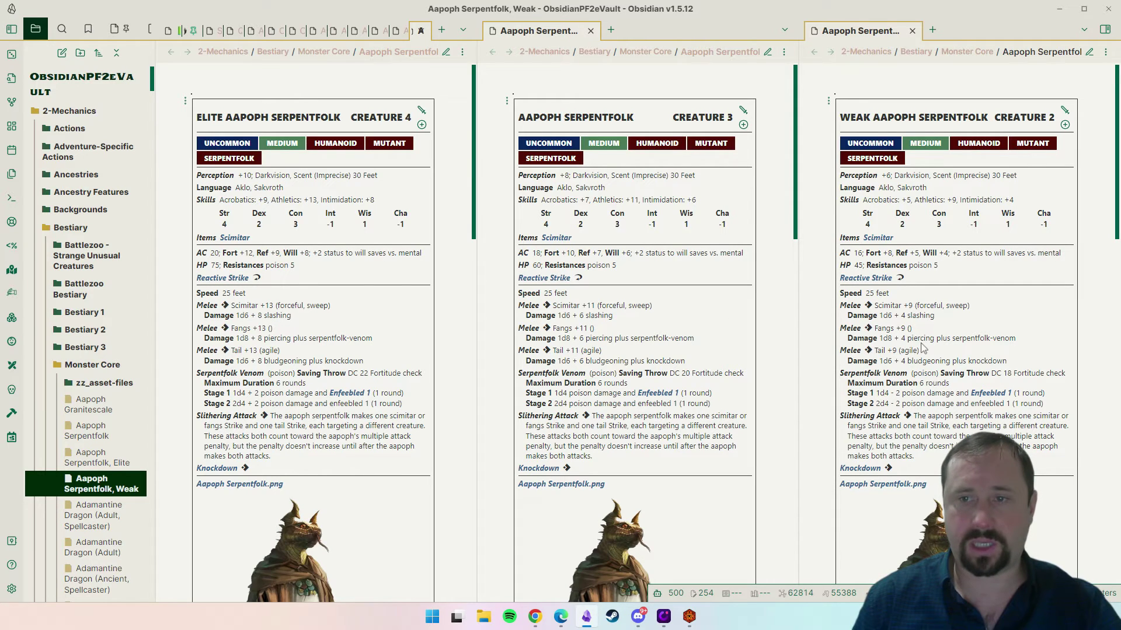
Compare the three serpentfolk stat blocks, checking the standard scimitar damage 1d6 + 6 slashing.
scroll(934, 291, down, 1)
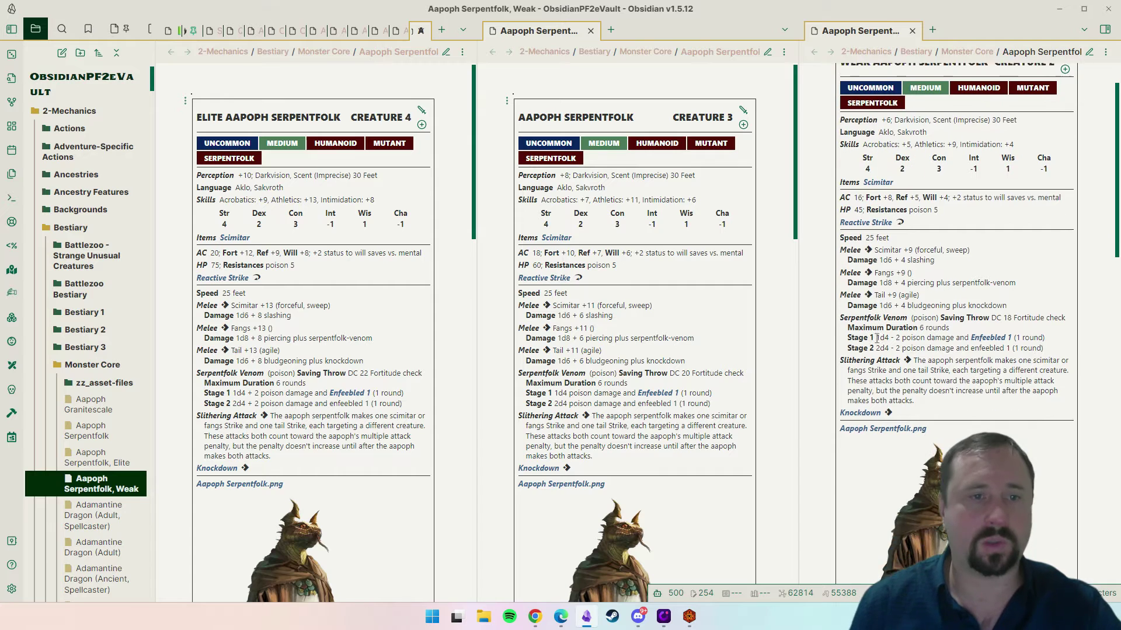
scroll(934, 292, up, 1)
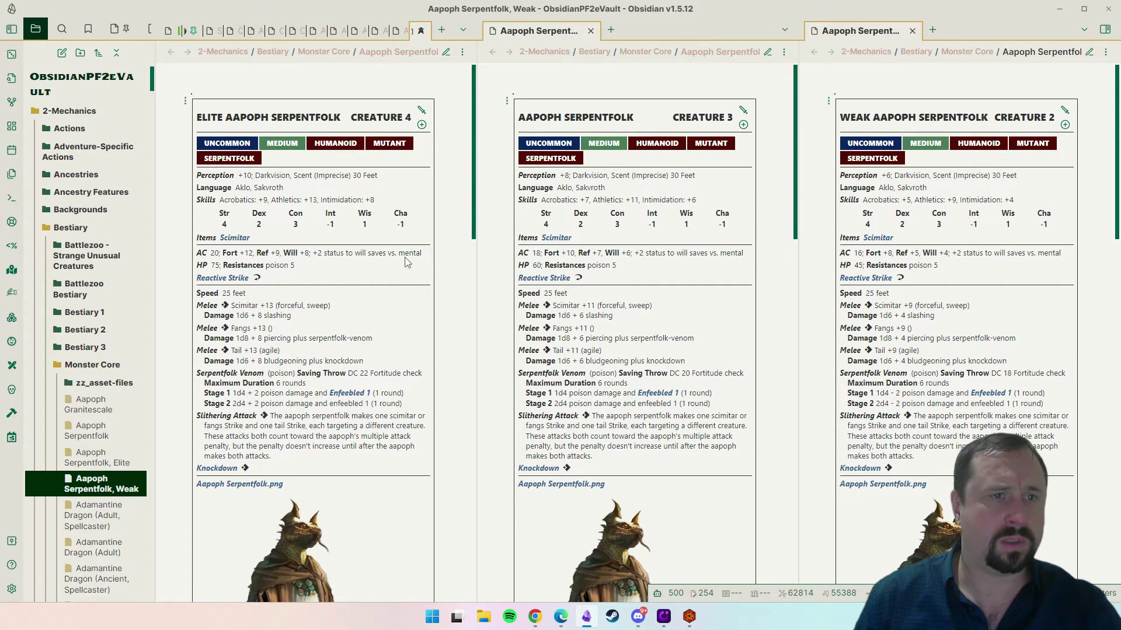
scroll(385, 203, down, 7)
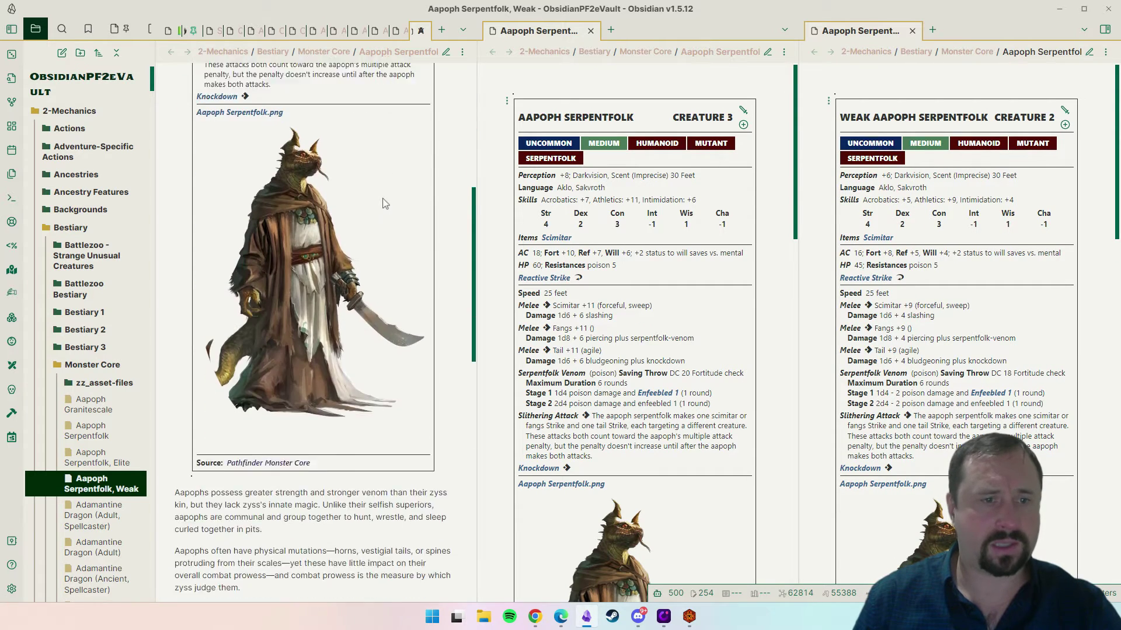
scroll(385, 203, up, 4)
scroll(403, 192, up, 3)
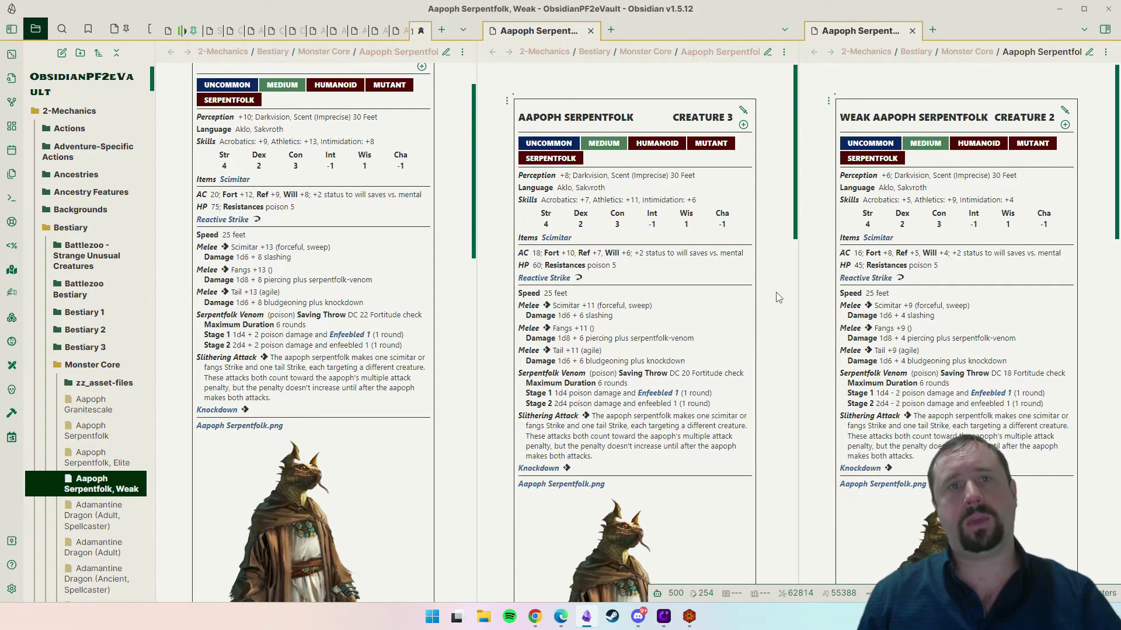
scroll(331, 271, up, 2)
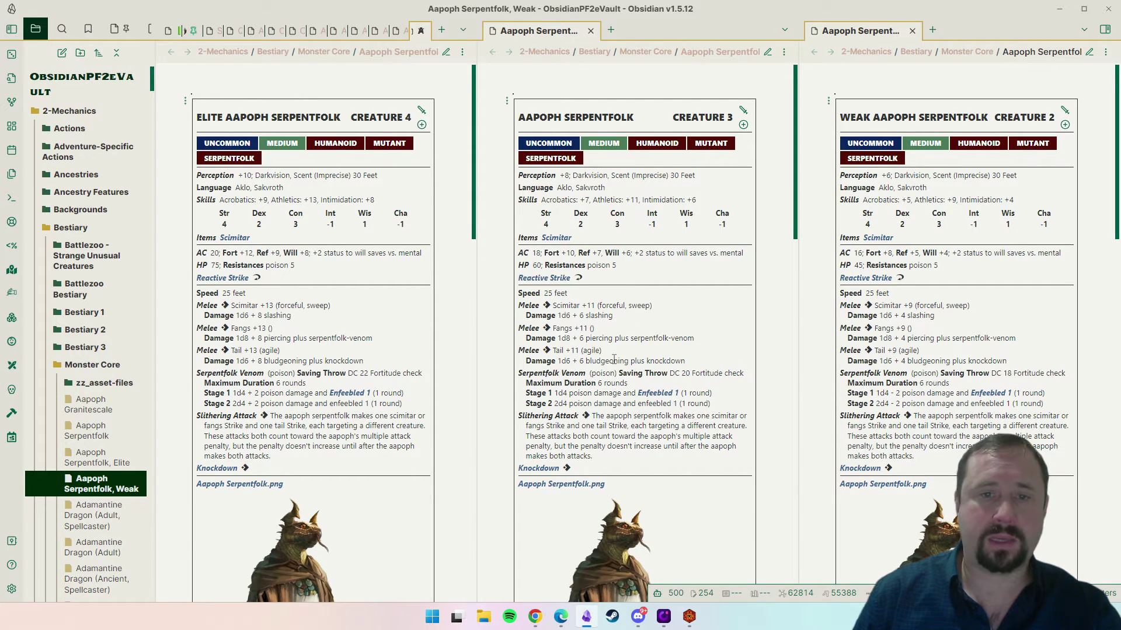
drag(612, 315, 560, 315)
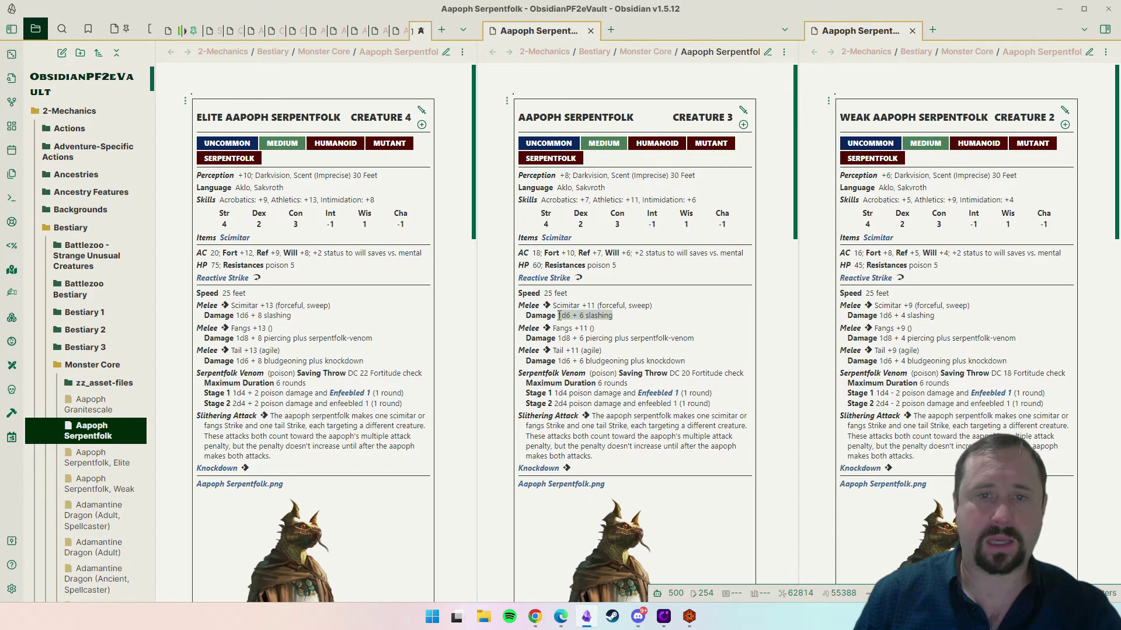
click(692, 319)
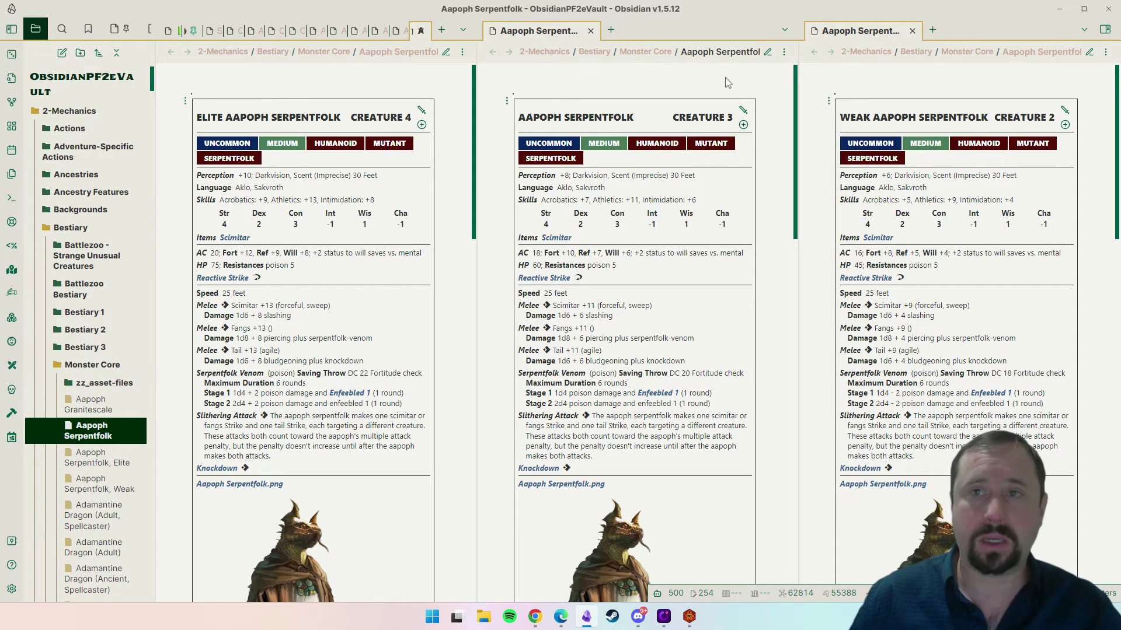
Close the serpentfolk panes and expand Adventures > Rusthenge in the file explorer.
click(911, 30)
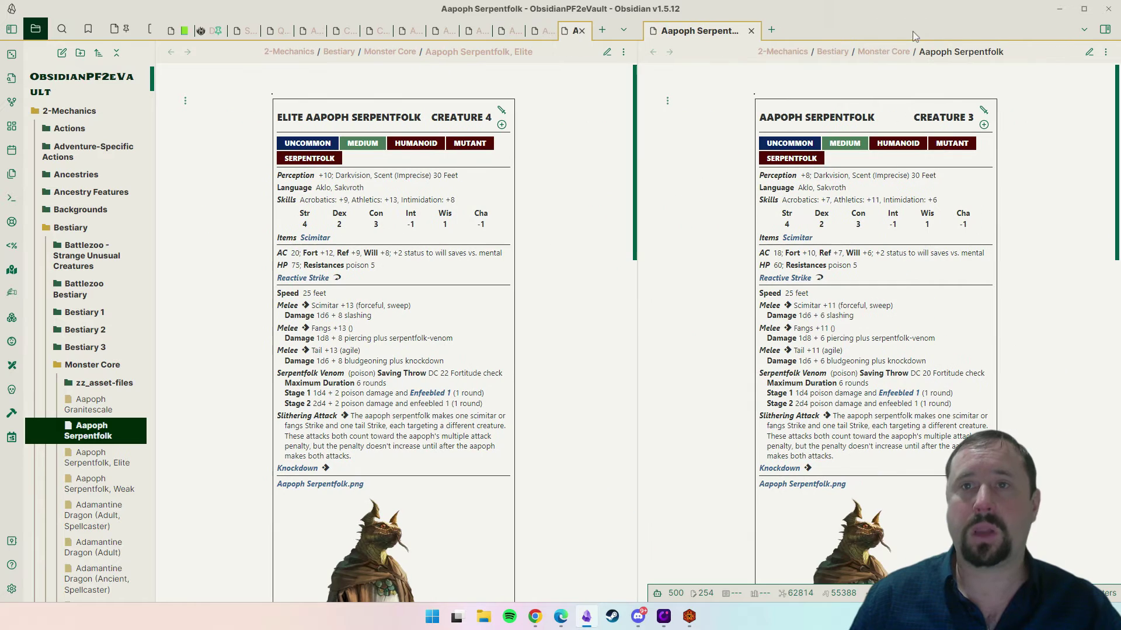
click(751, 31)
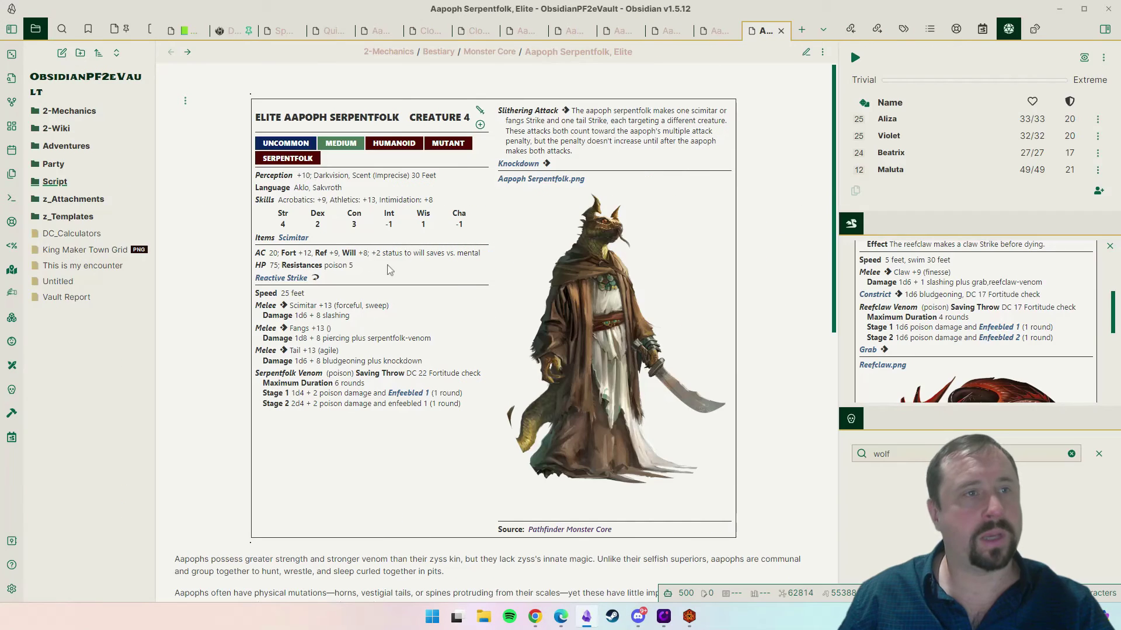
click(104, 147)
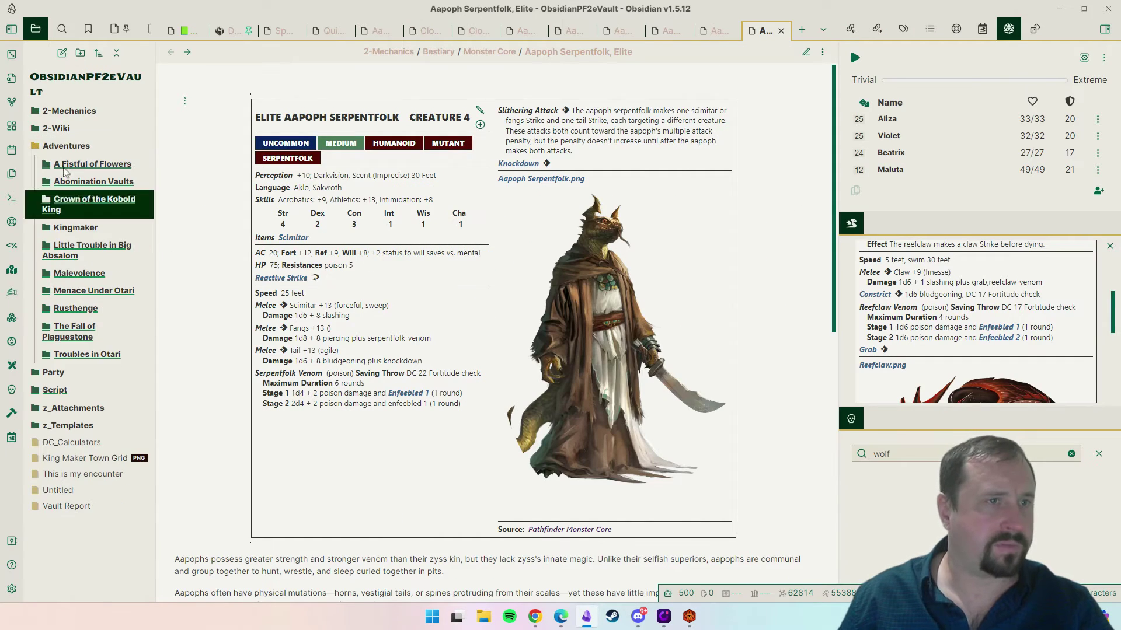
click(61, 312)
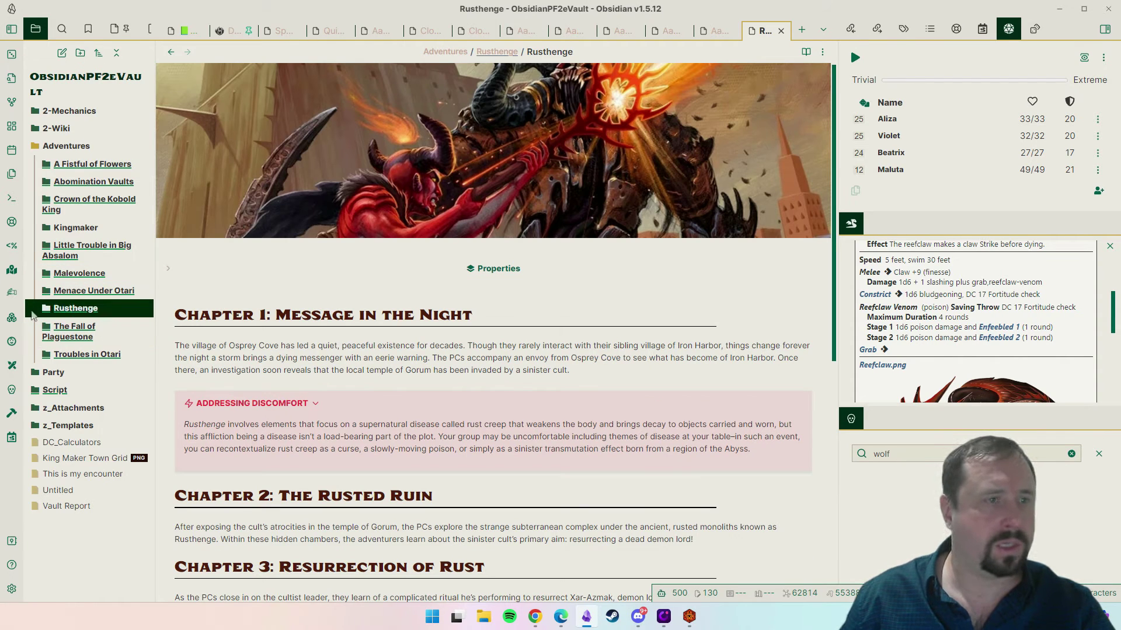
click(36, 313)
Open the 2-Kindred Crossing note under Ch1-Message in the Night.
click(93, 385)
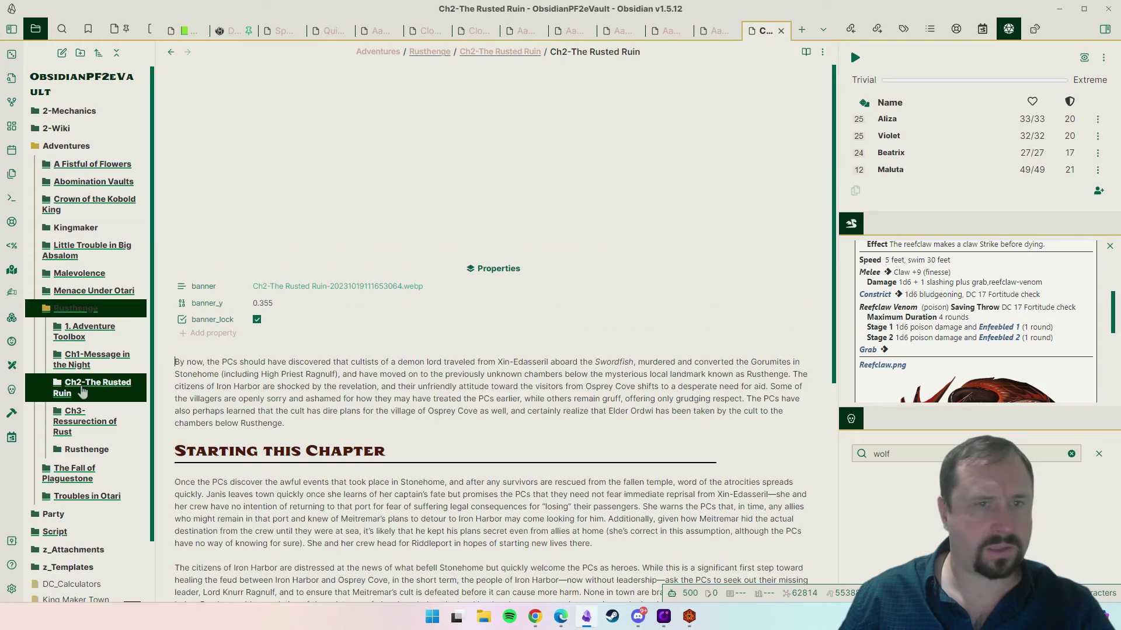
scroll(501, 329, down, 5)
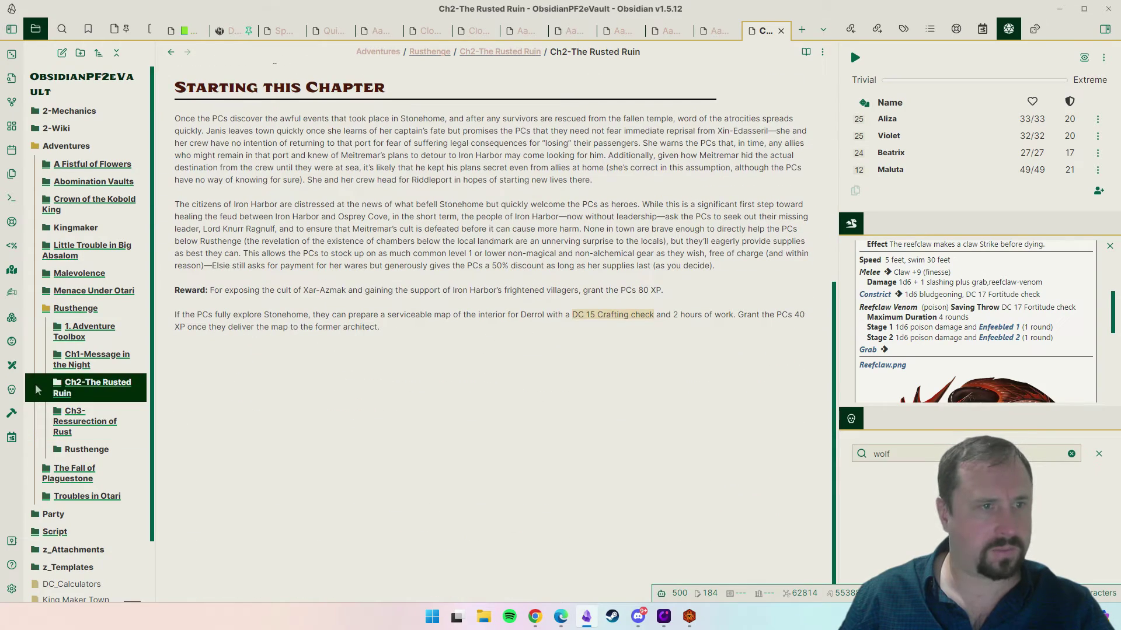
click(49, 393)
click(39, 359)
click(93, 415)
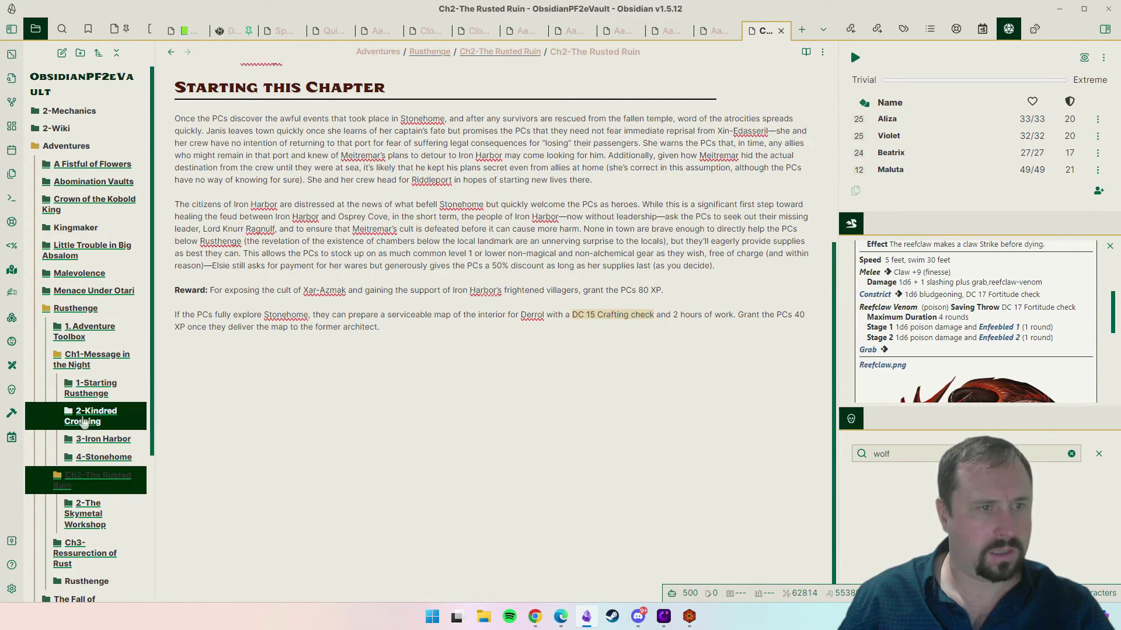
scroll(462, 276, down, 15)
Preview the Haniver Gremlin and Reefclaw stat blocks in the encounter's creature viewer.
scroll(619, 280, up, 10)
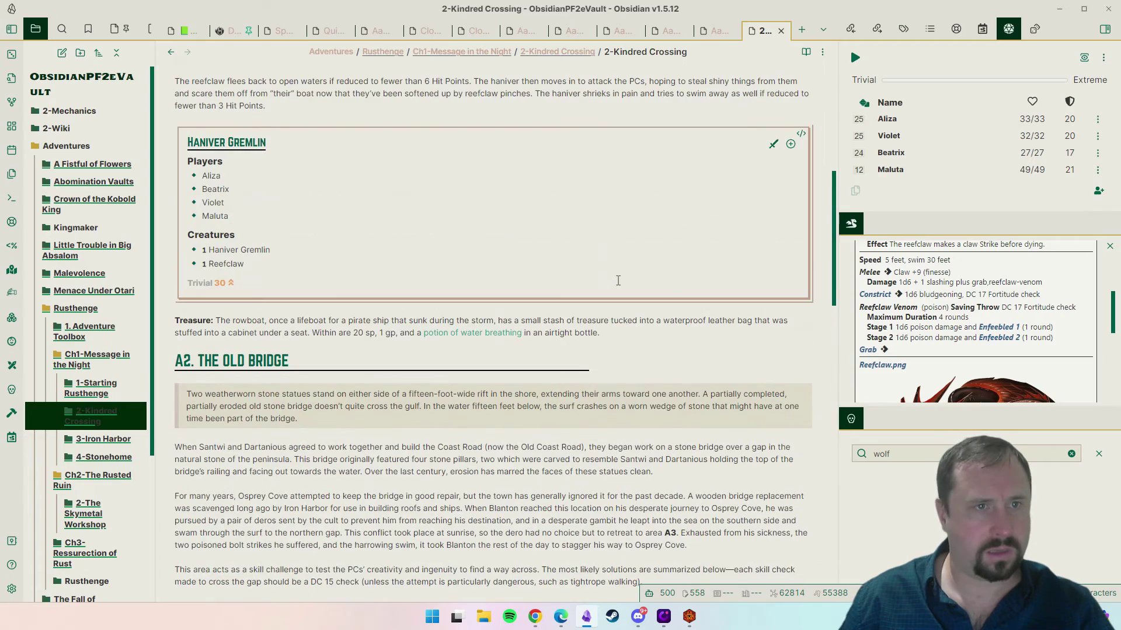
scroll(275, 366, up, 2)
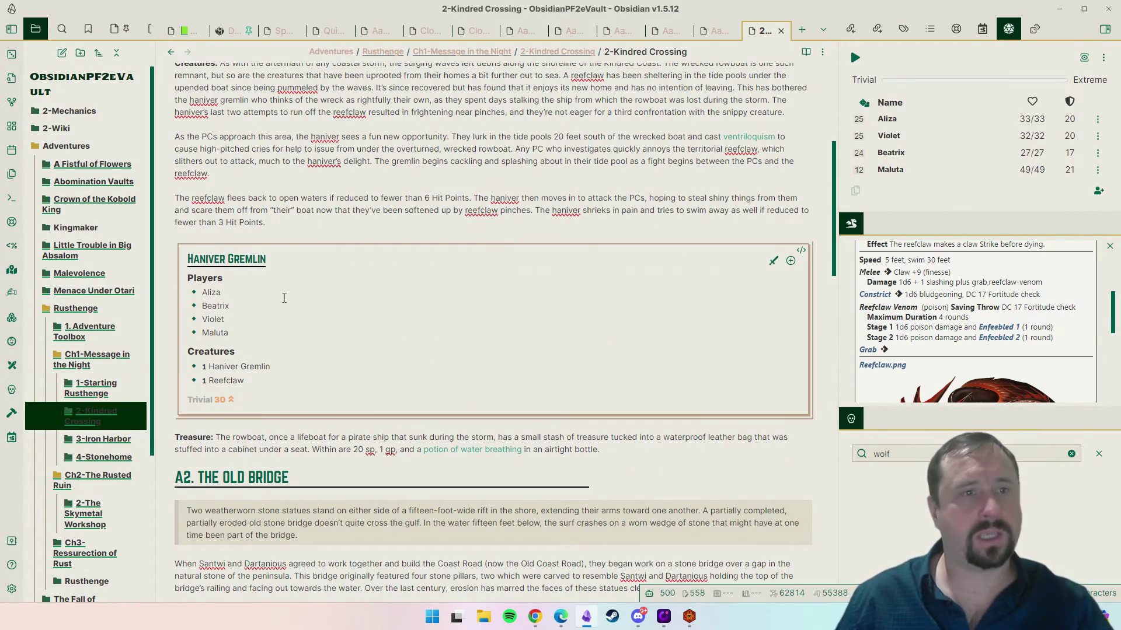
click(236, 367)
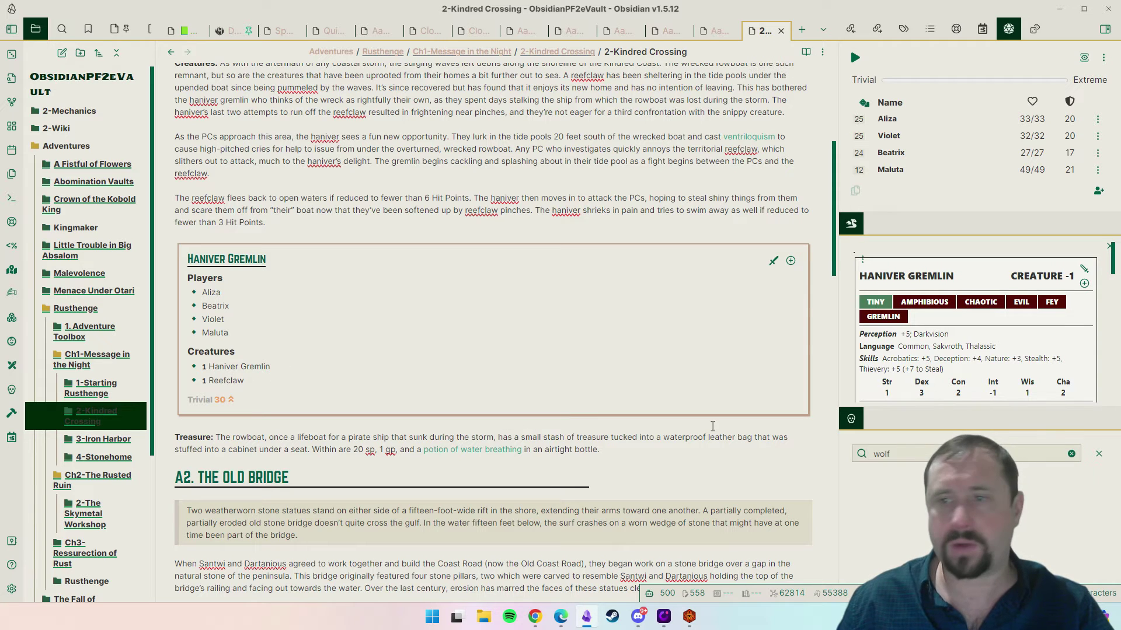
scroll(1017, 394, down, 5)
right_click(851, 418)
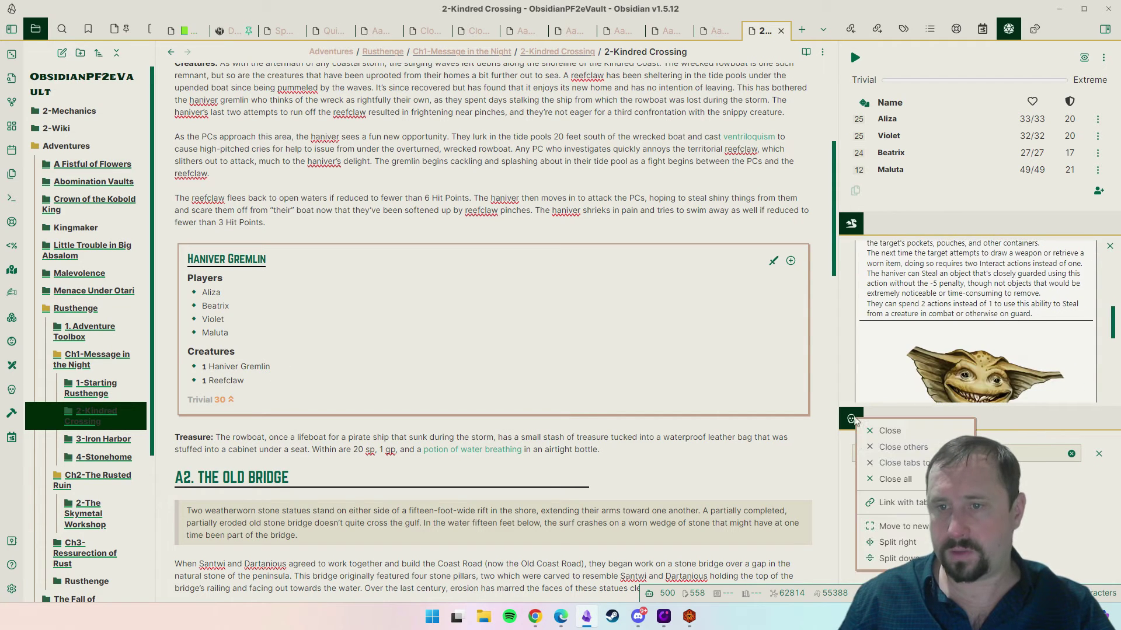
click(893, 433)
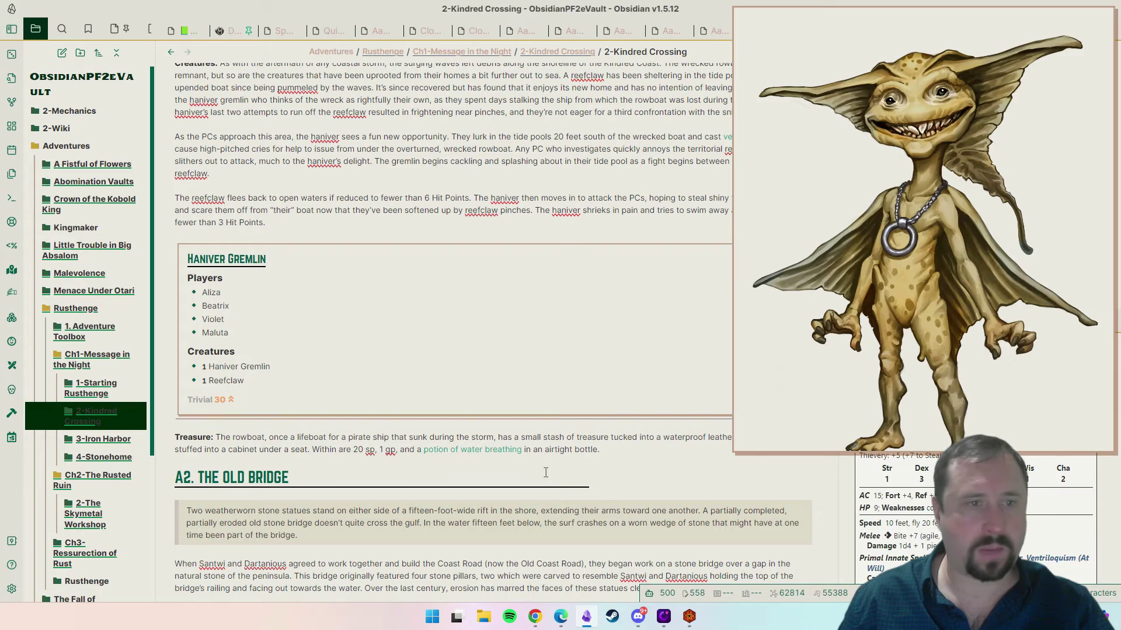
click(226, 380)
scroll(918, 429, down, 5)
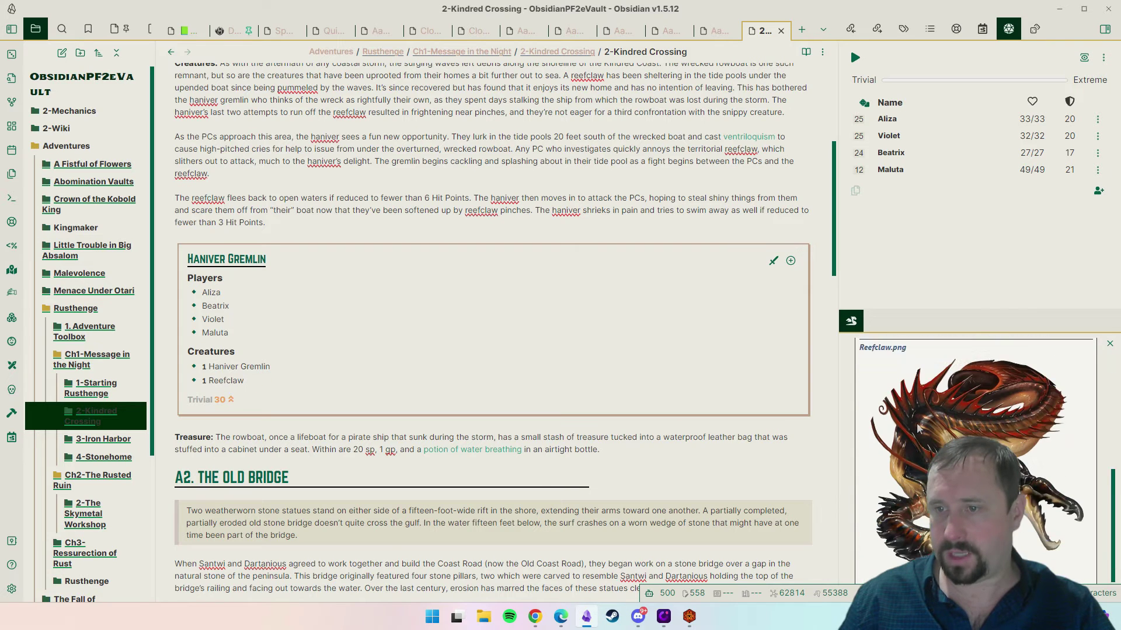
click(918, 429)
scroll(918, 429, up, 5)
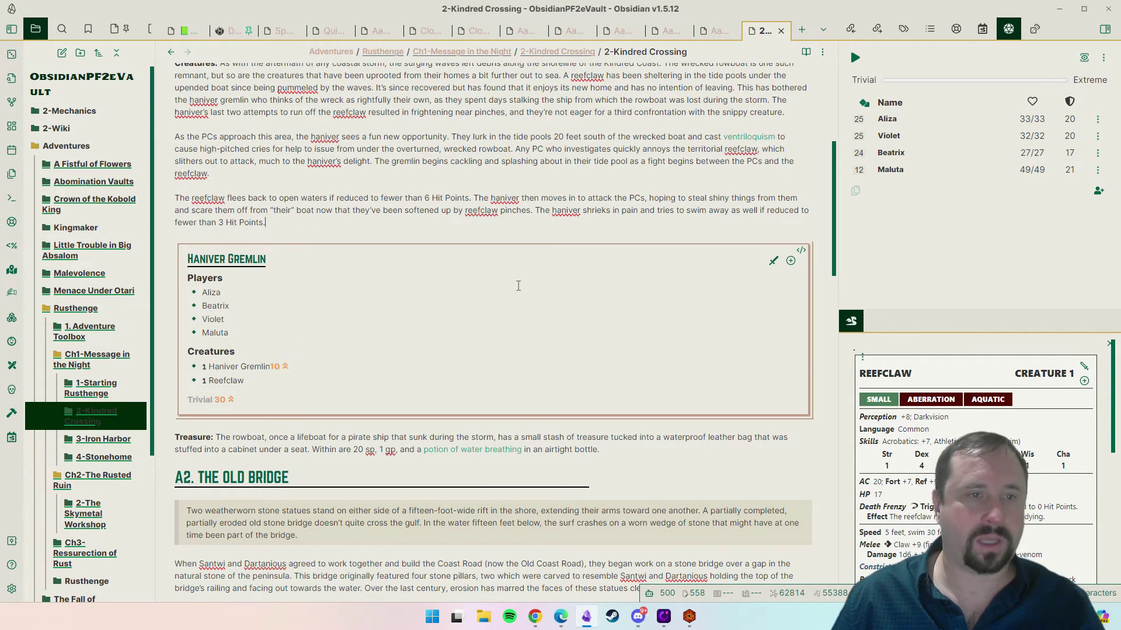
mouse_move(248, 370)
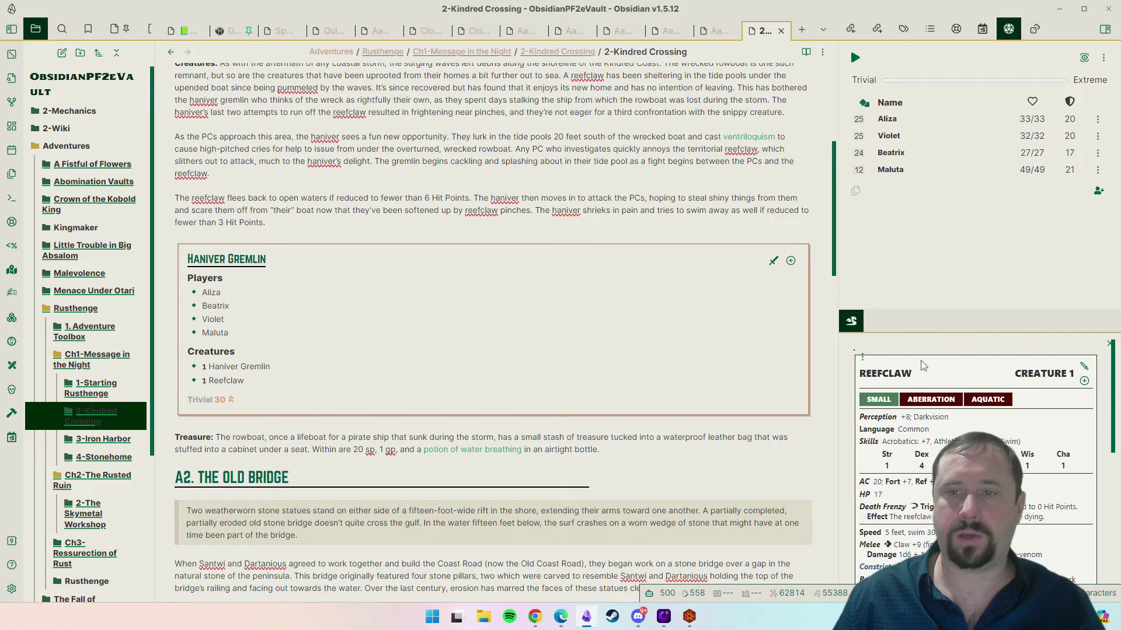
click(862, 357)
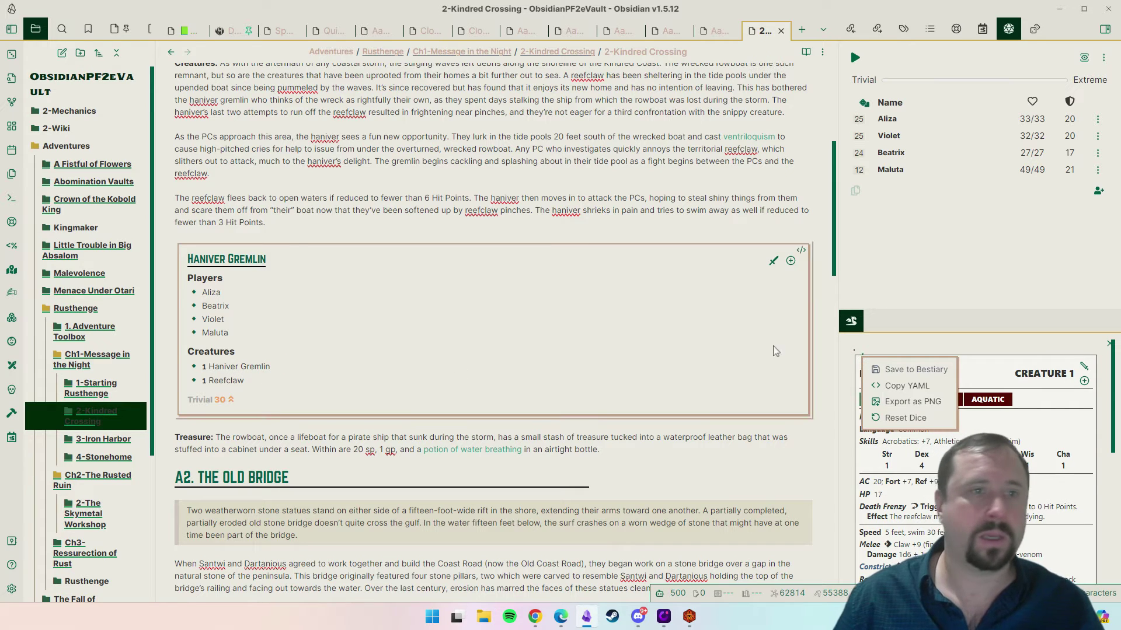
Add a new line after the reefclaw paragraph and start a [[Haniv link to Haniver Gremlin.
click(296, 222)
key(Return)
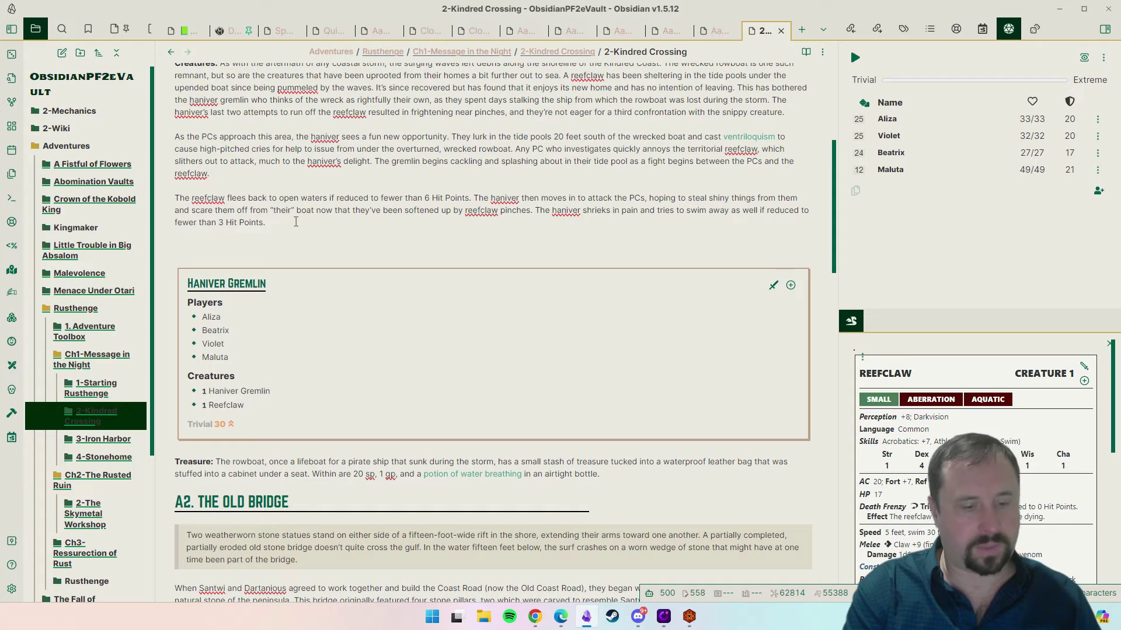
text(Haniver)
key(Down)
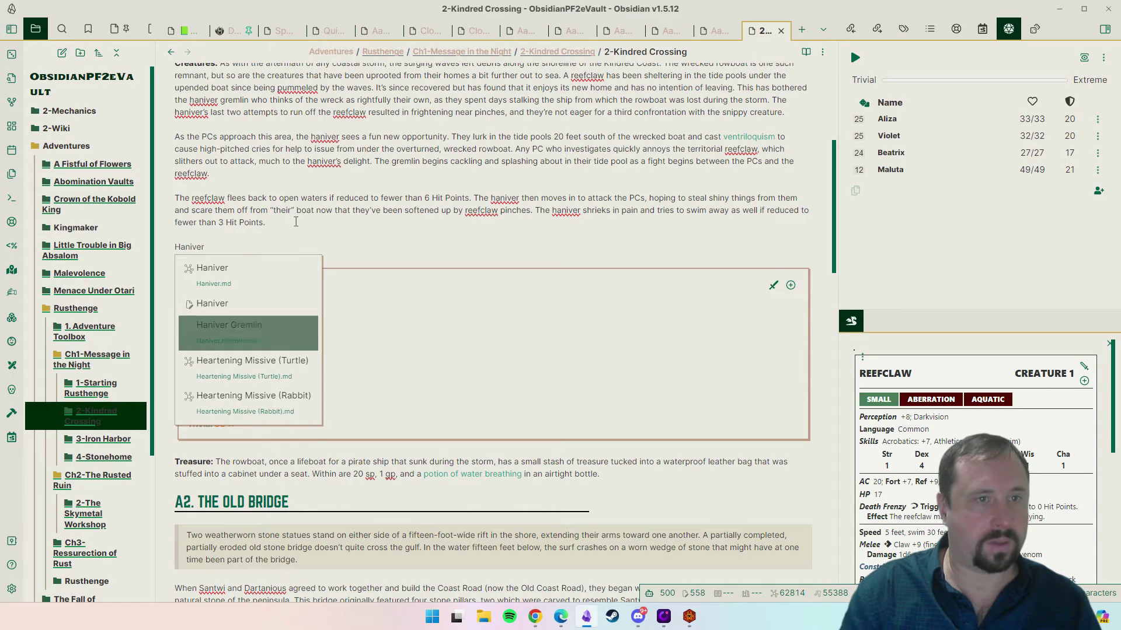
Insert the Haniver Gremlin link and create its elite version (creature 1, 19 HP, AC 17).
key(Return)
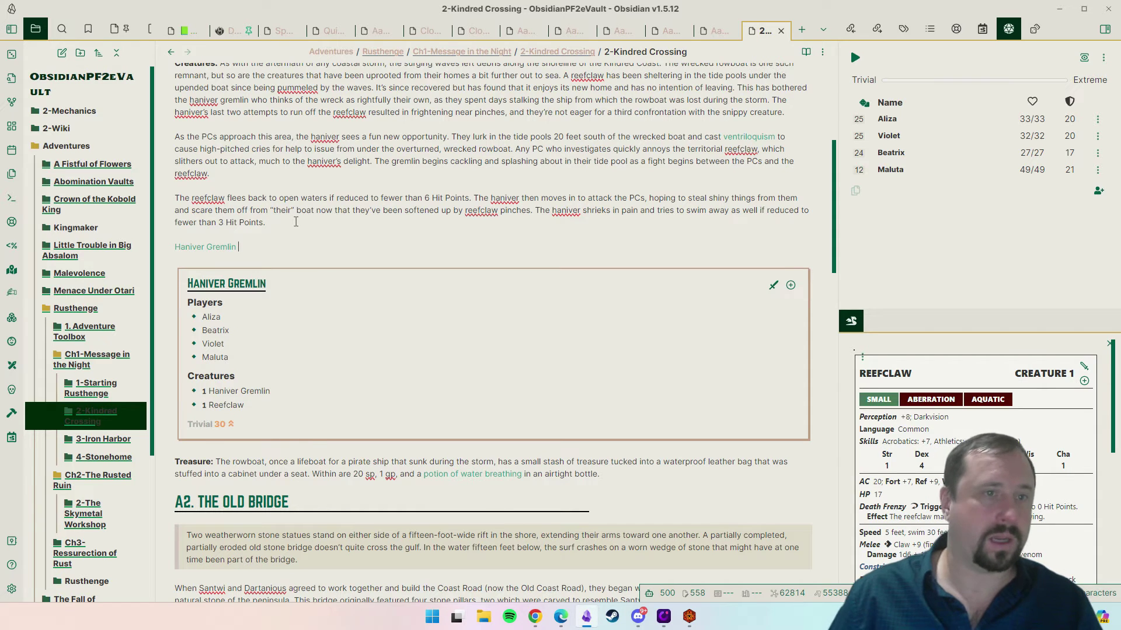
click(213, 248)
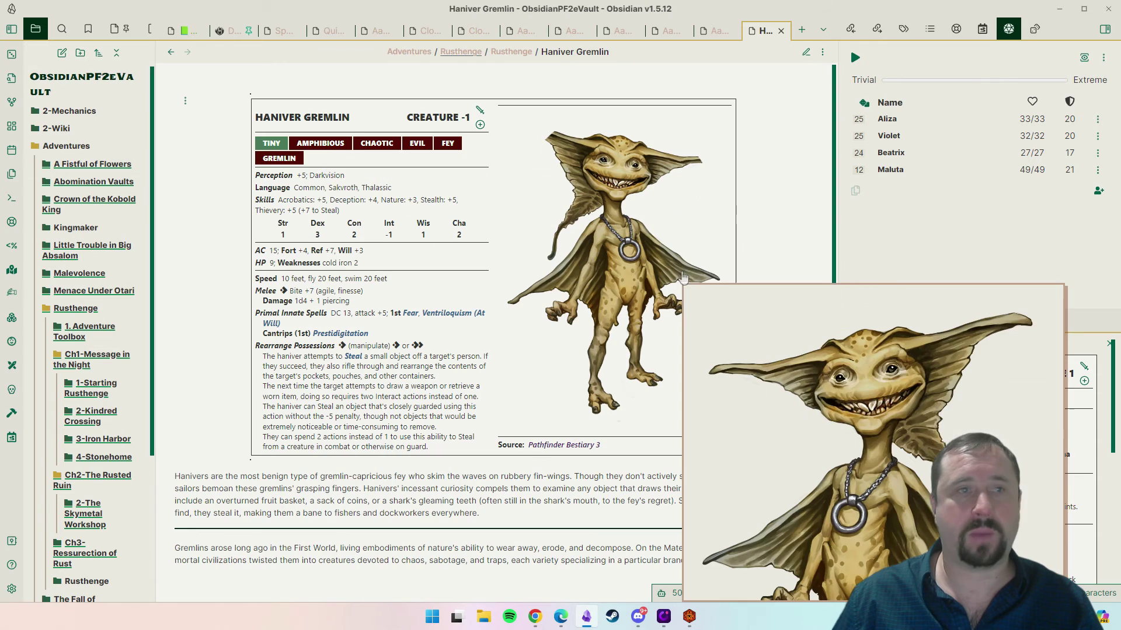
mouse_move(648, 234)
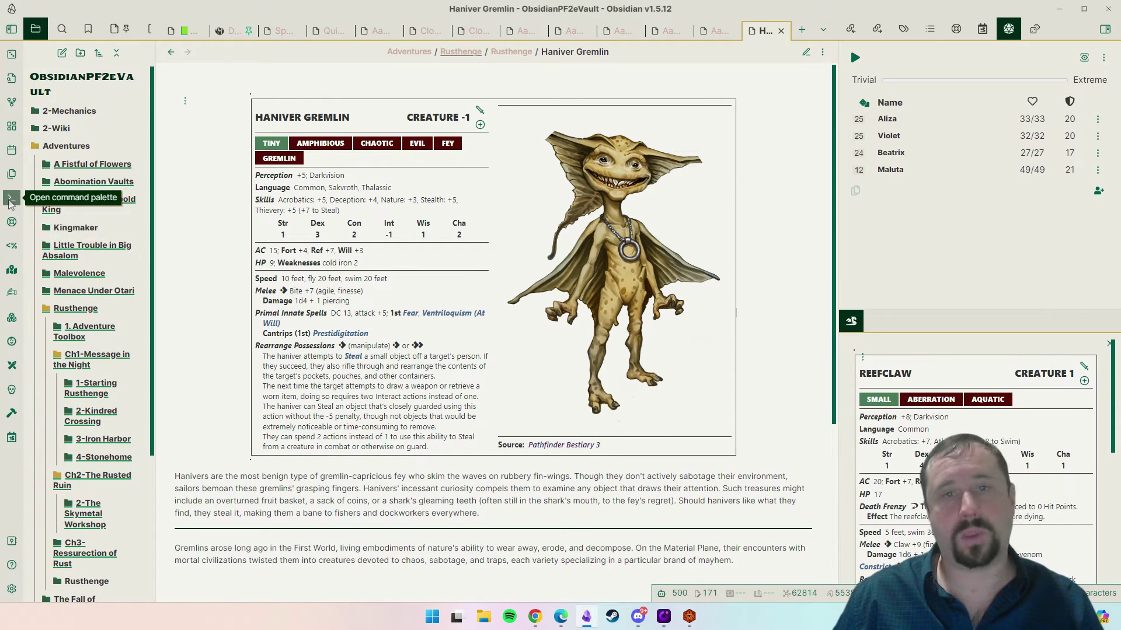
click(11, 200)
text(ano)
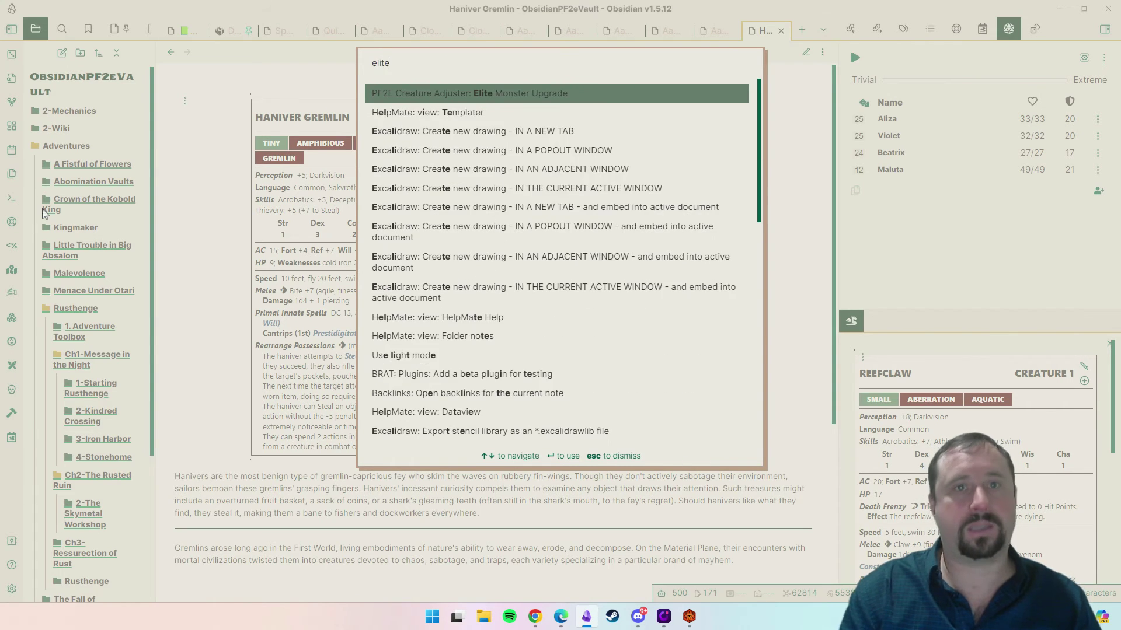
key(Escape)
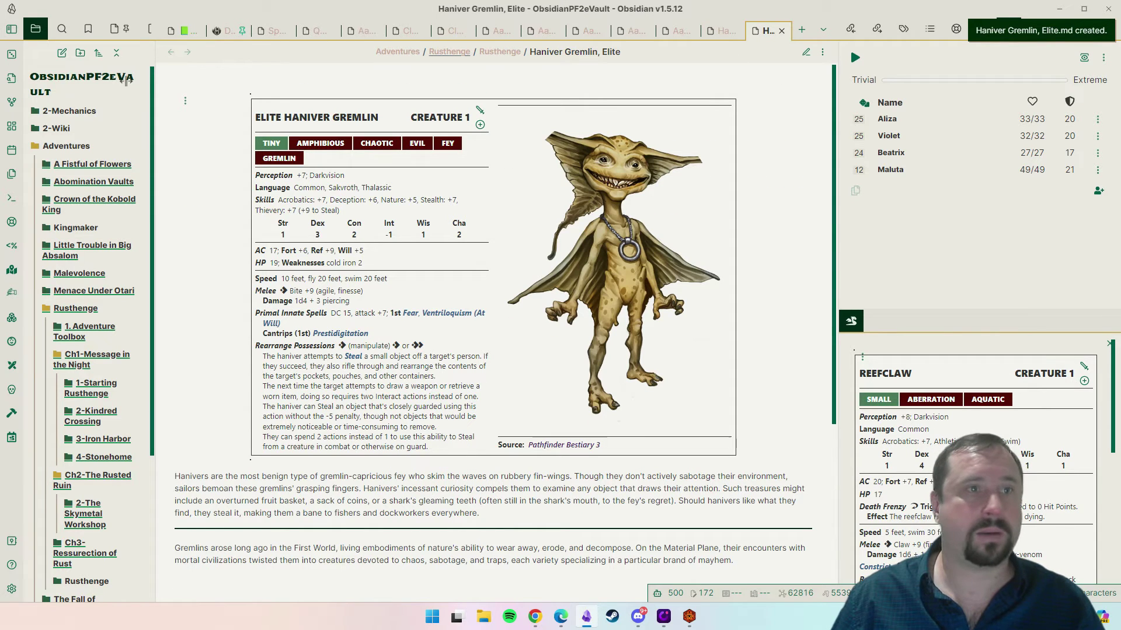
click(724, 30)
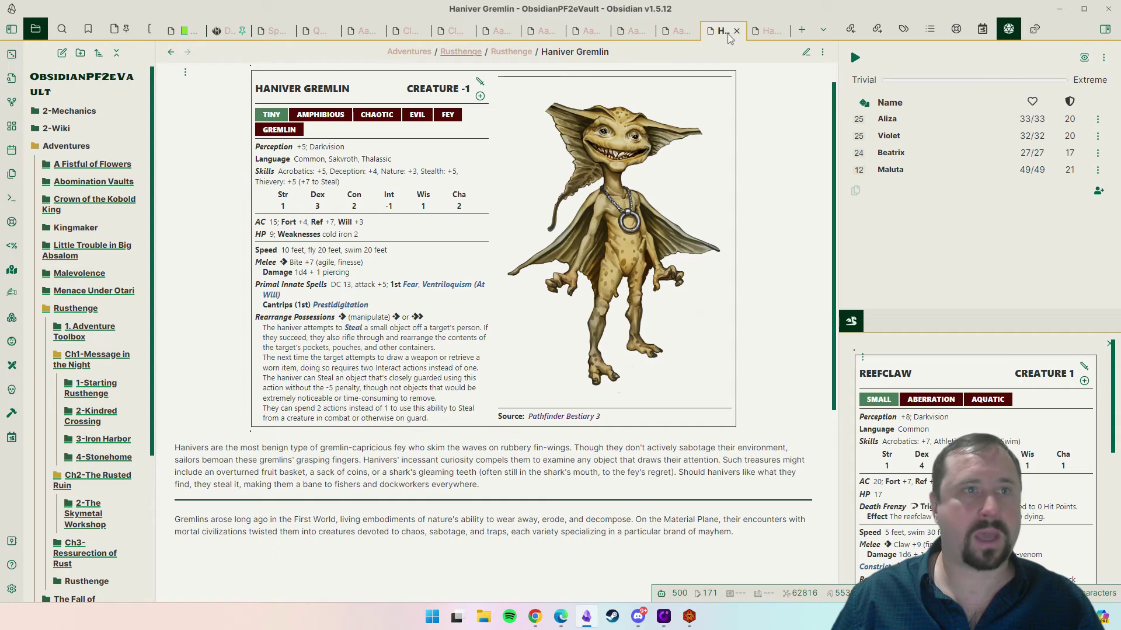
Prefix 'Elite' to Haniver Gremlin in the 2-Kindred Crossing encounter block.
click(170, 51)
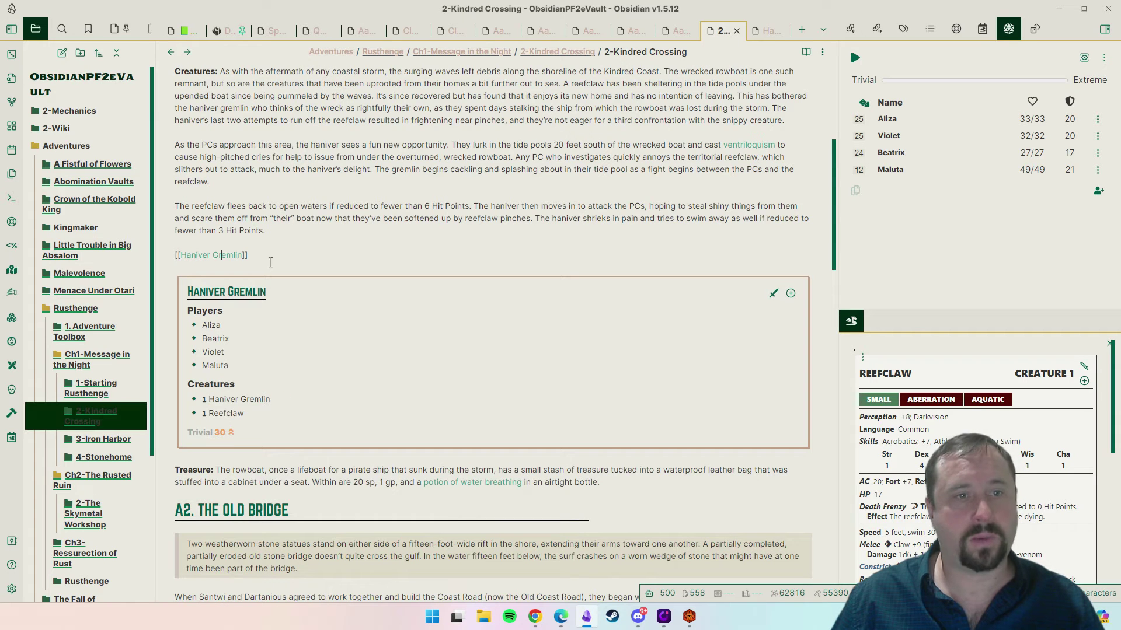
click(559, 295)
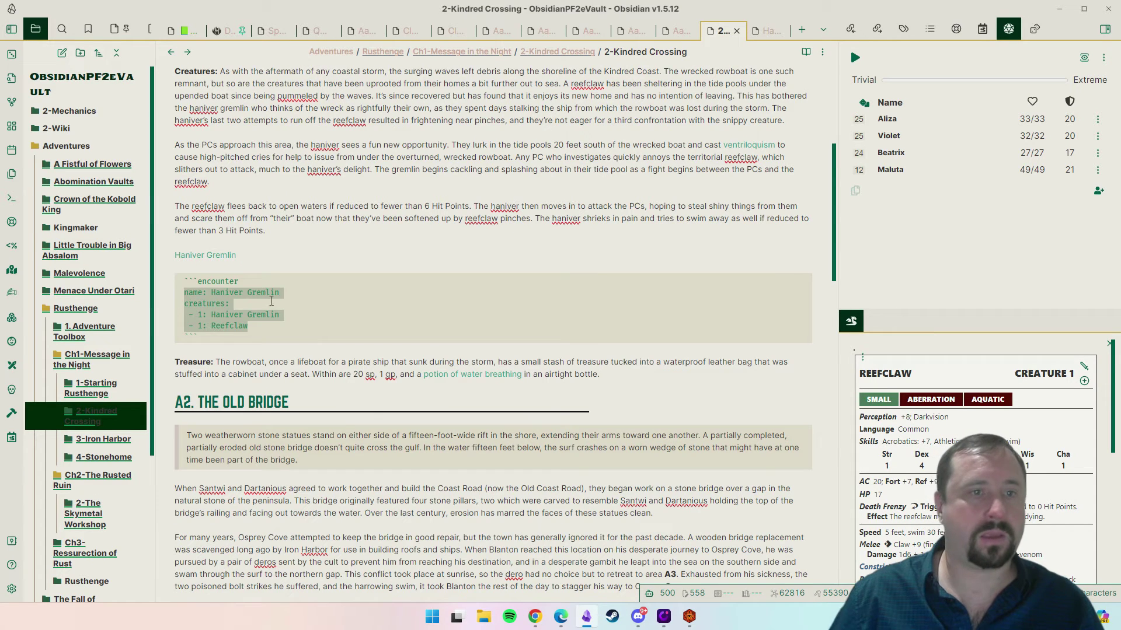
click(304, 314)
key(ctrl+Left)
key(ctrl+Left)
text(Elite)
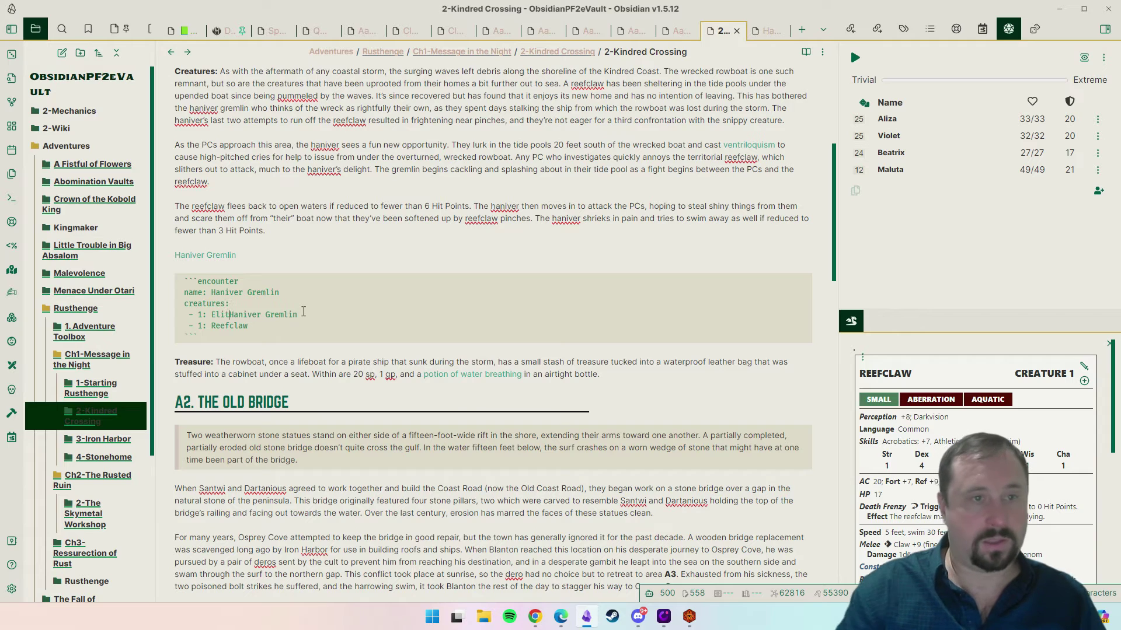
Preview the Elite Haniver Gremlin and load the encounter into the initiative tracker at 40 XP.
click(806, 52)
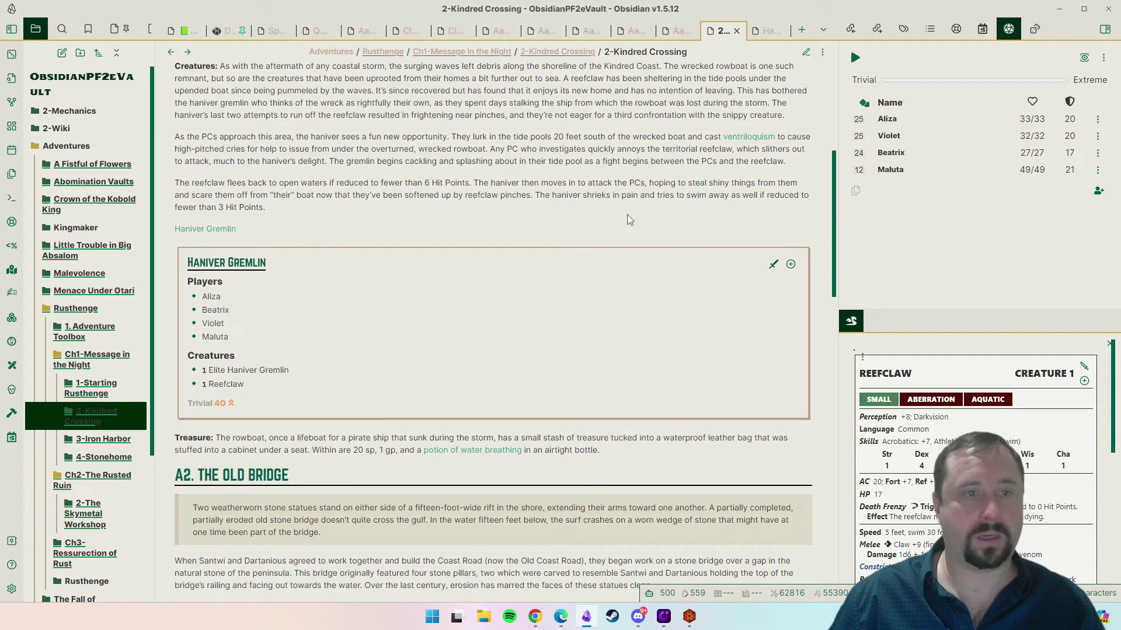
click(266, 379)
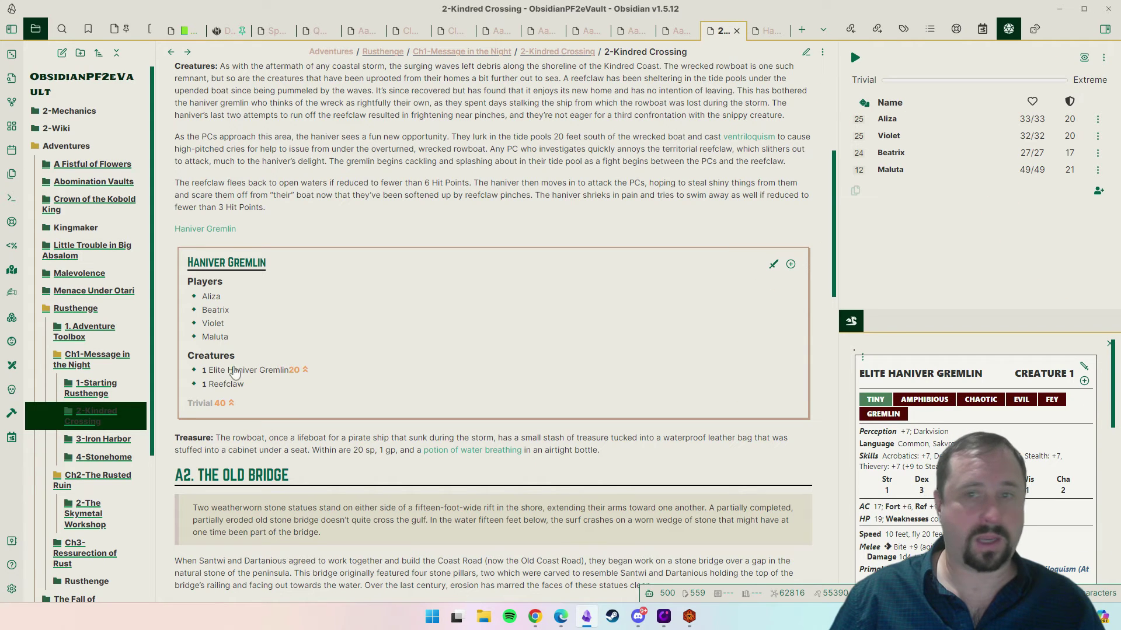
click(774, 264)
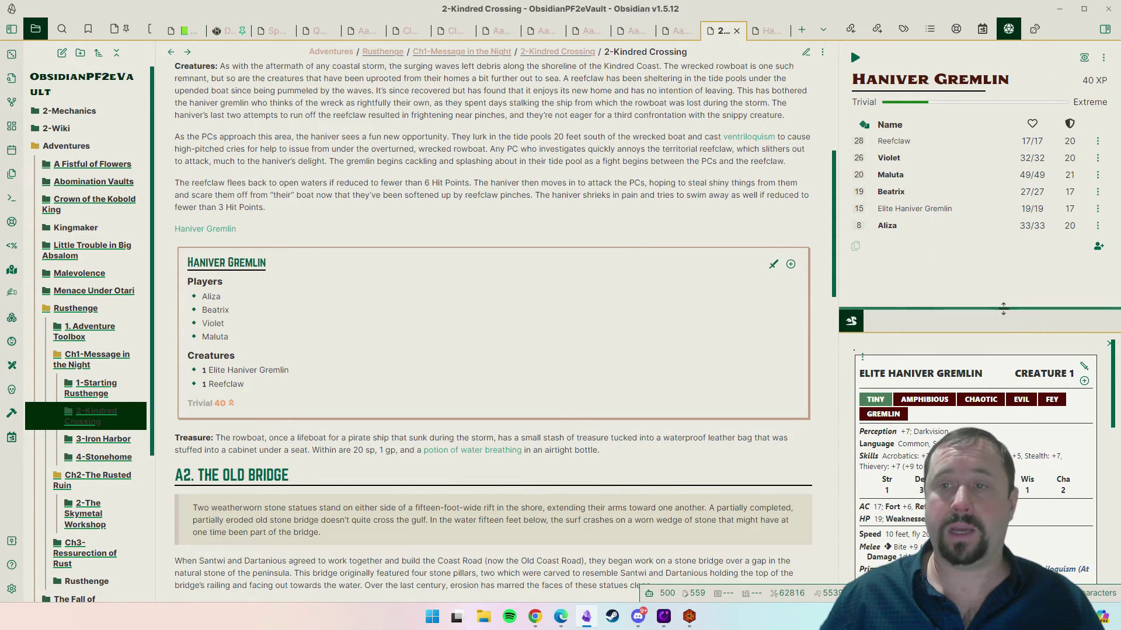
Enlarge the sidebar stat block pane and switch to the Haniver Gremlin, Elite note (creature 1, 19 HP).
drag(1002, 309, 1002, 274)
scroll(963, 409, down, 3)
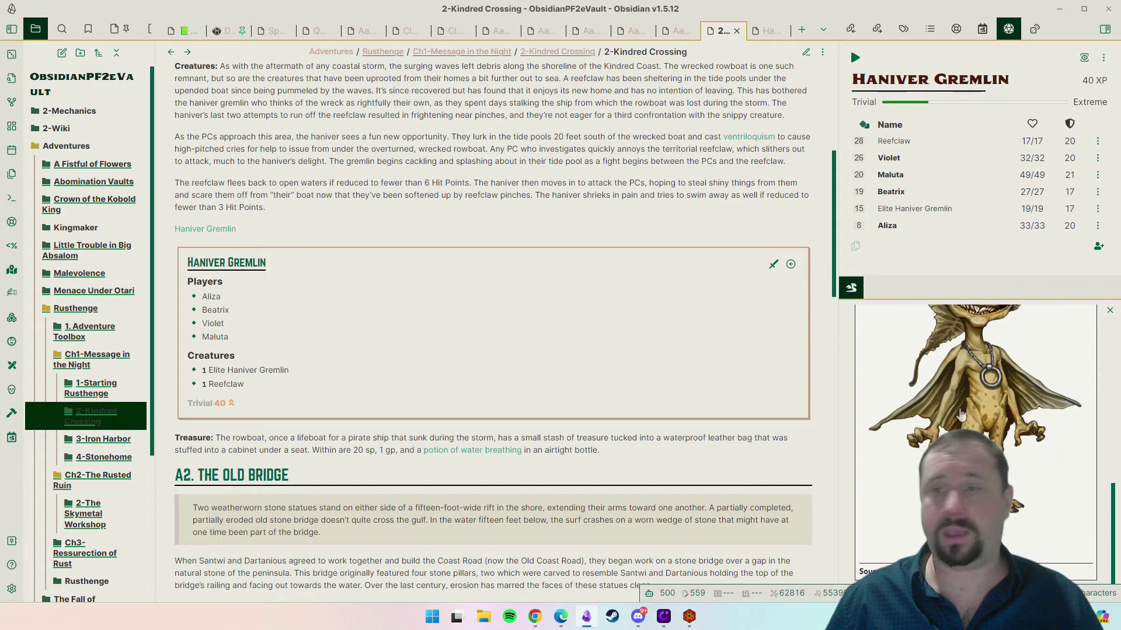
mouse_move(813, 381)
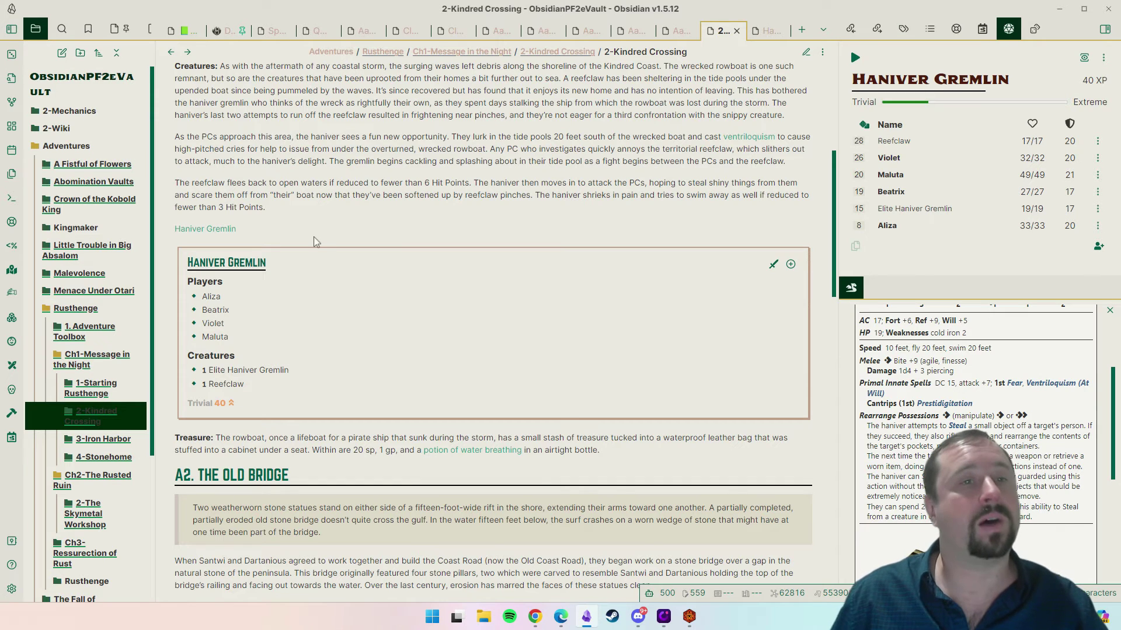
triple_click(276, 210)
click(320, 222)
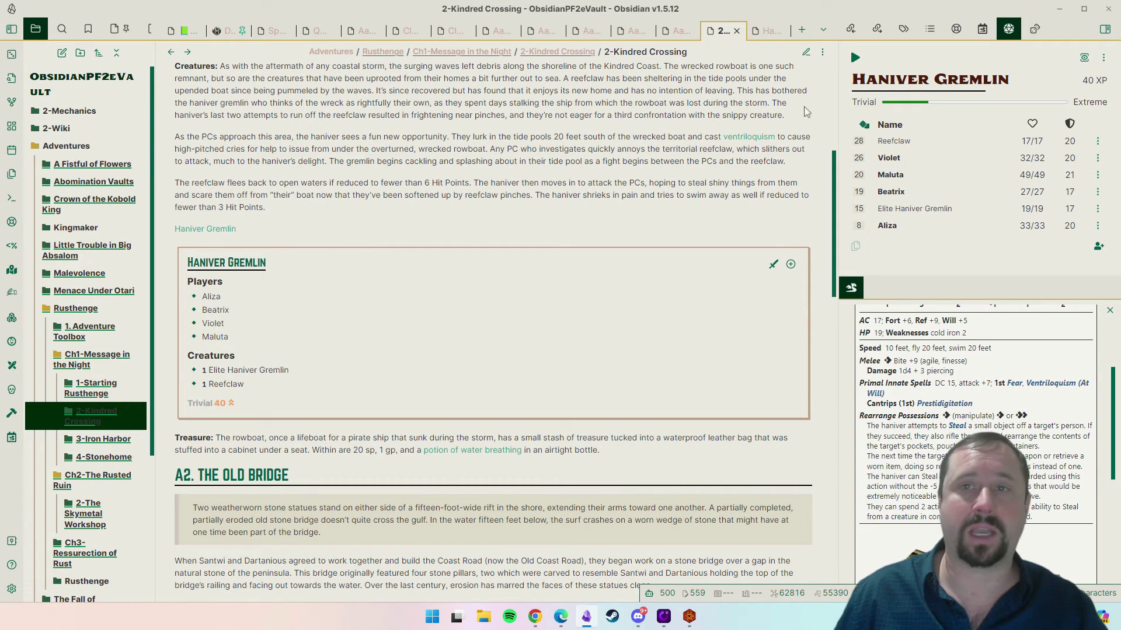
key(ctrl+Tab)
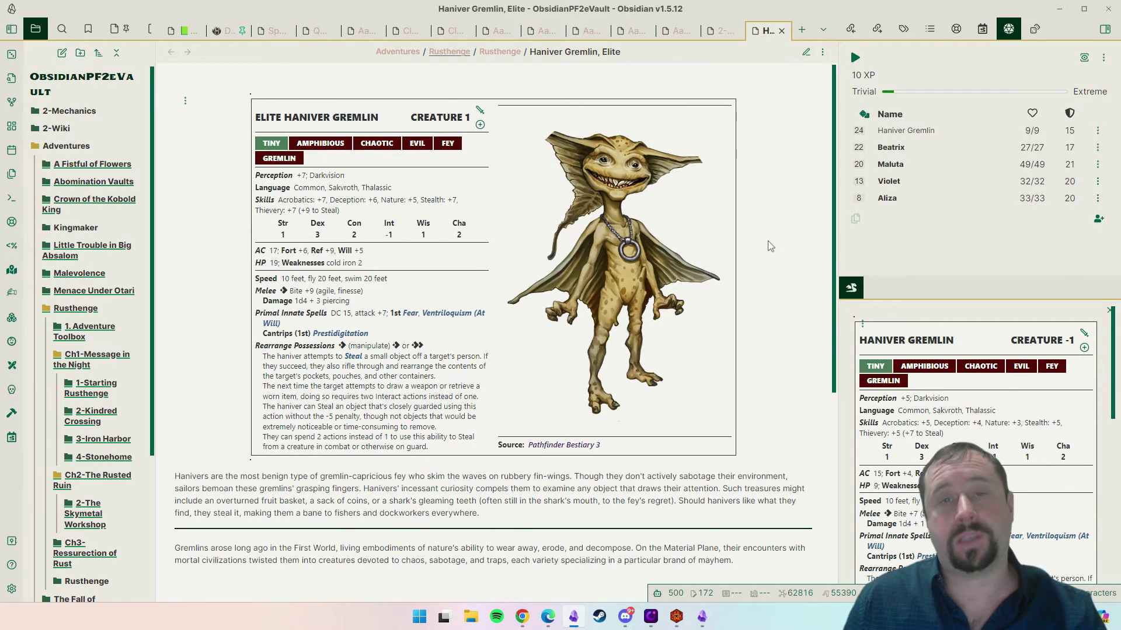
Open the Hotkeys settings filtered to 'pf2'.
click(11, 590)
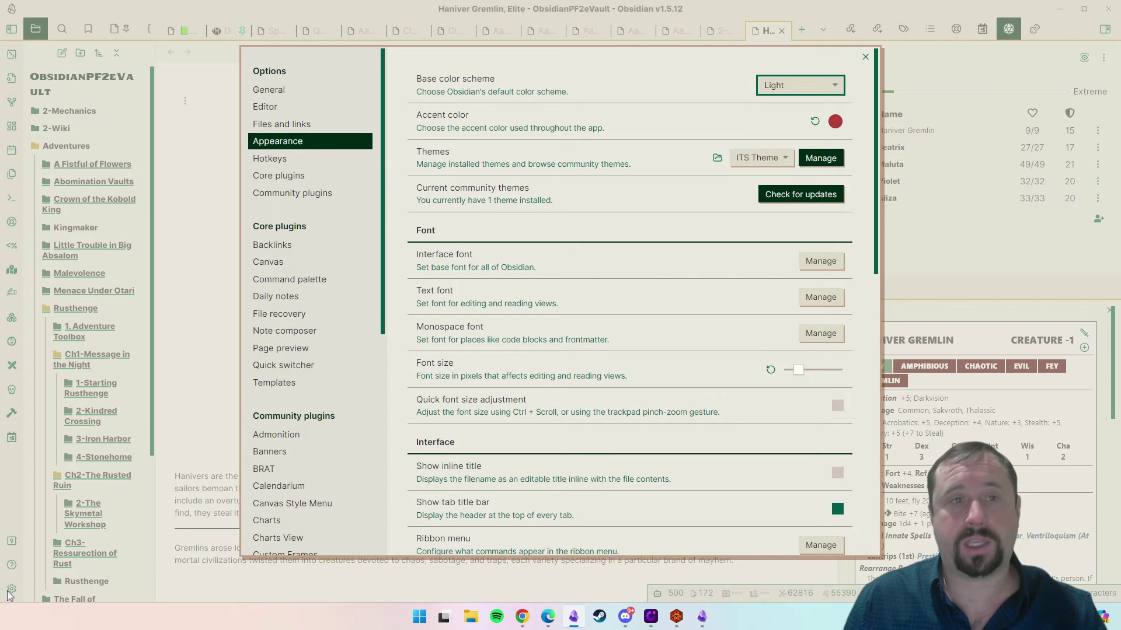
click(262, 157)
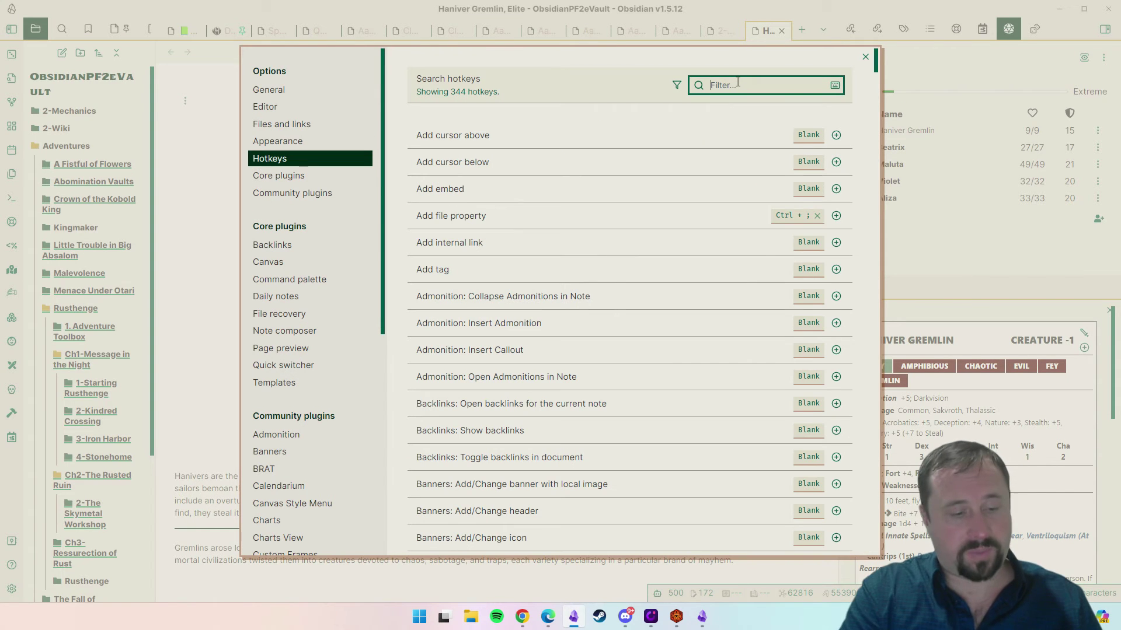
text(pf2e)
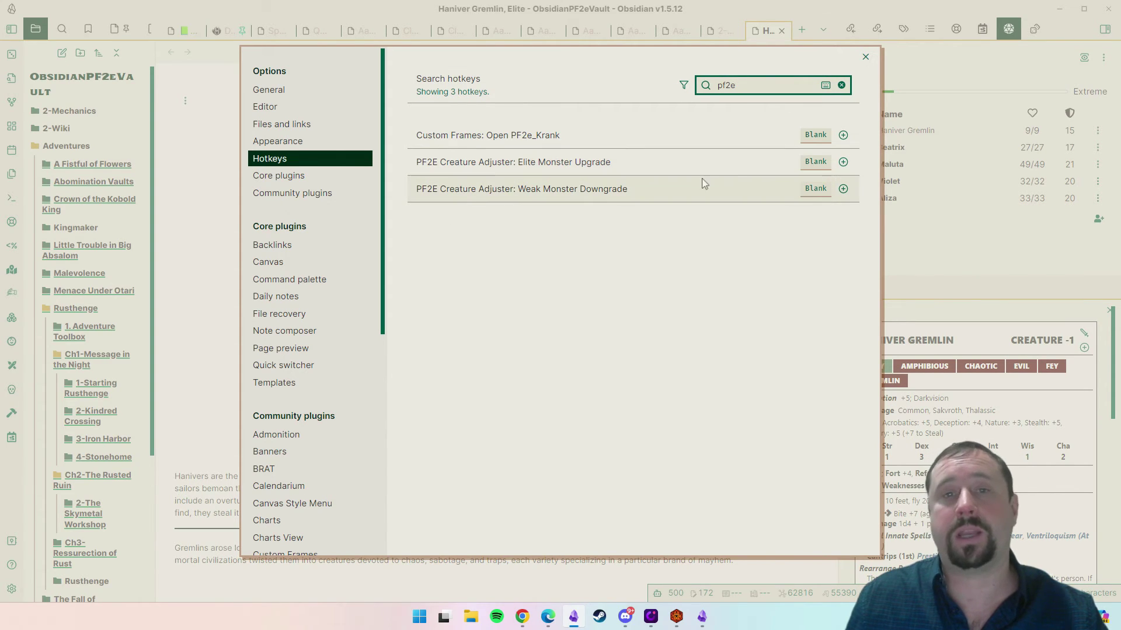
Bind Alt+Q to Elite Monster Upgrade and Alt+W to Weak Monster Downgrade, then close Settings.
click(843, 163)
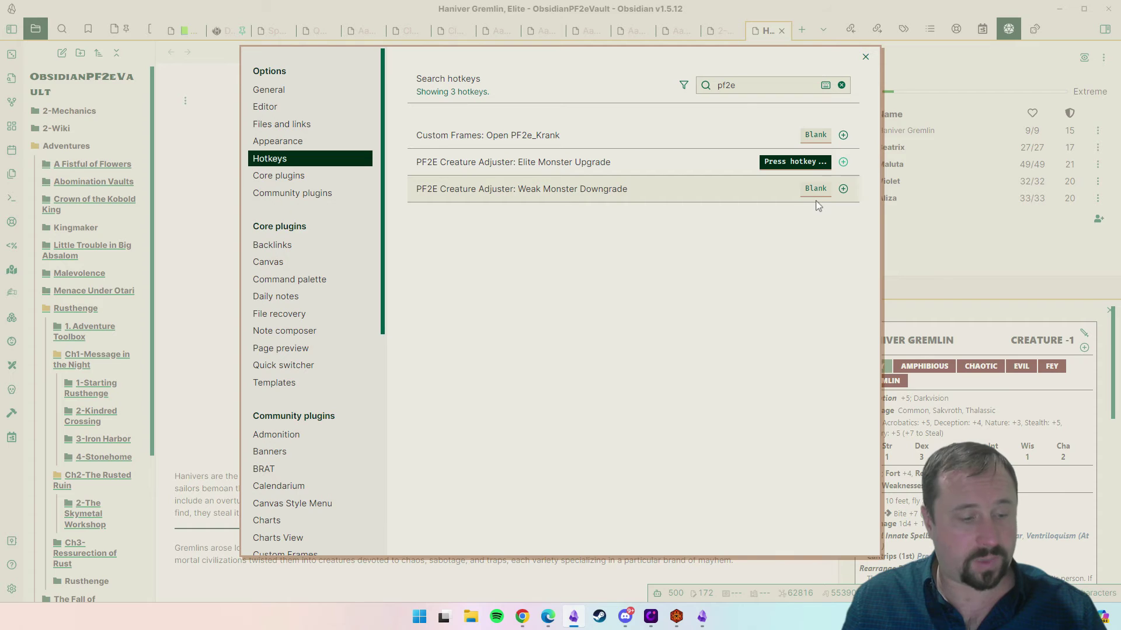
key(alt+q)
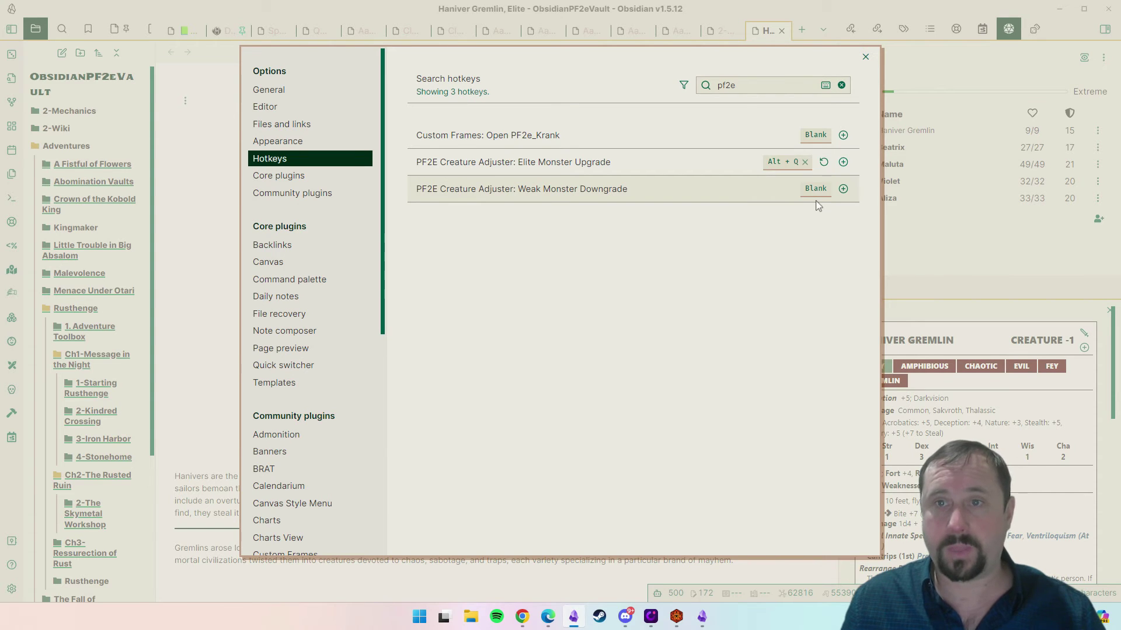
click(843, 189)
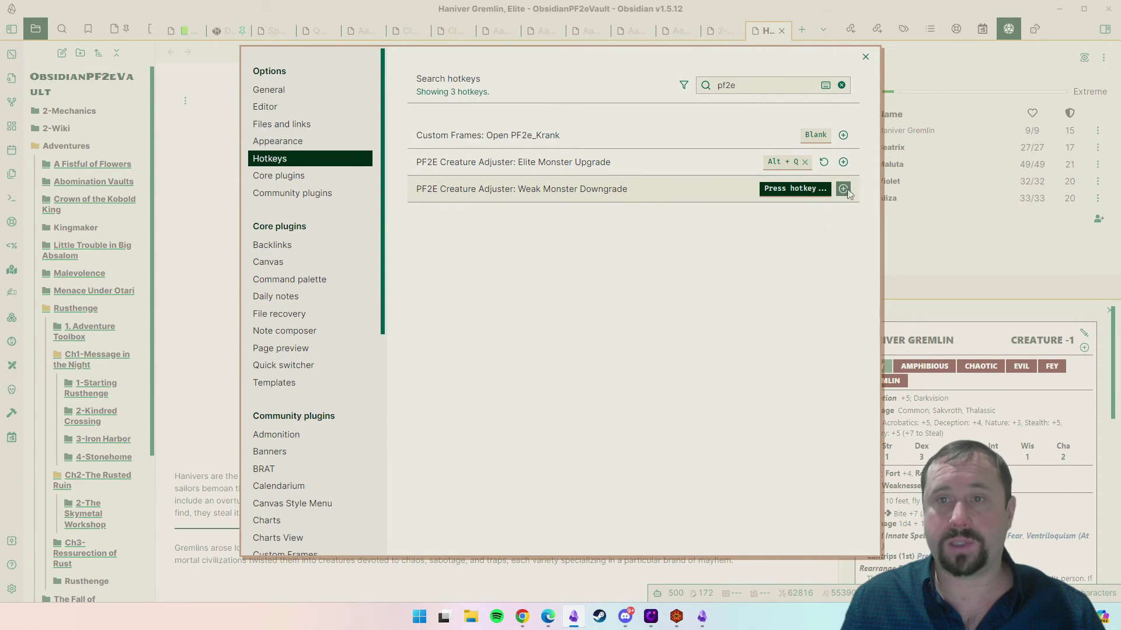
key(alt+w)
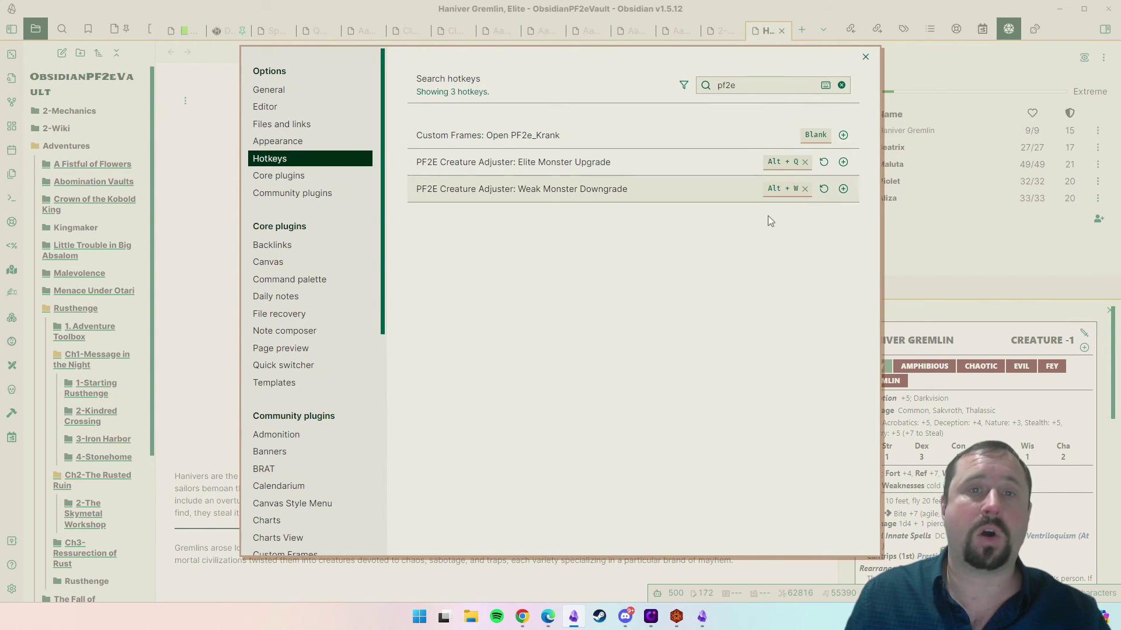
click(866, 57)
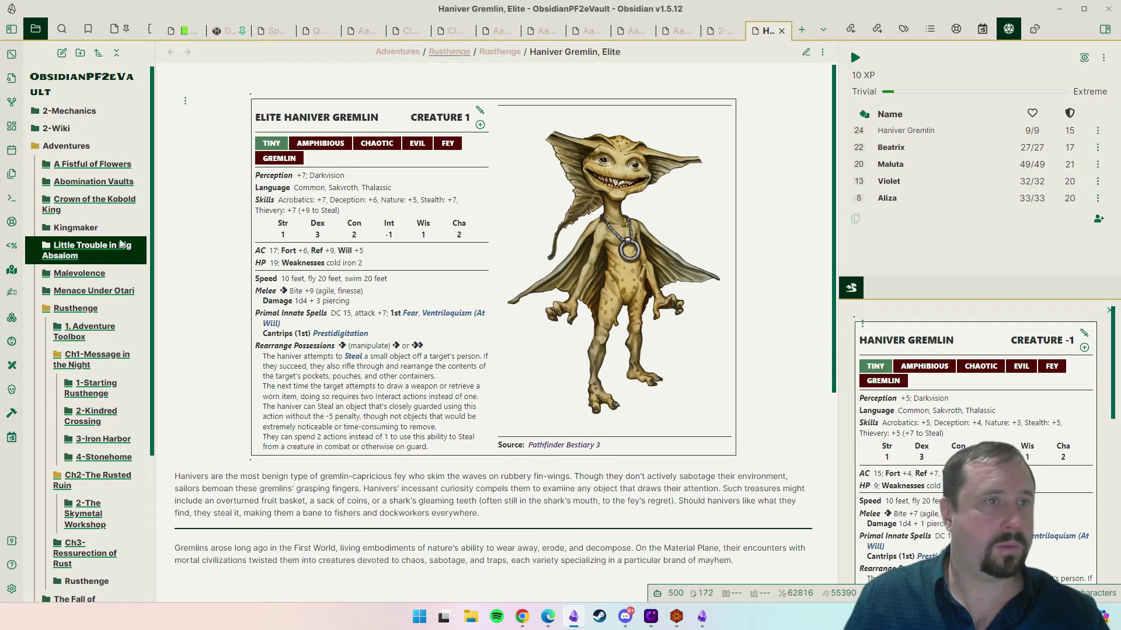
Open the Adamantine Golem note from 2-Mechanics > Bestiary > Bestiary 1.
click(116, 53)
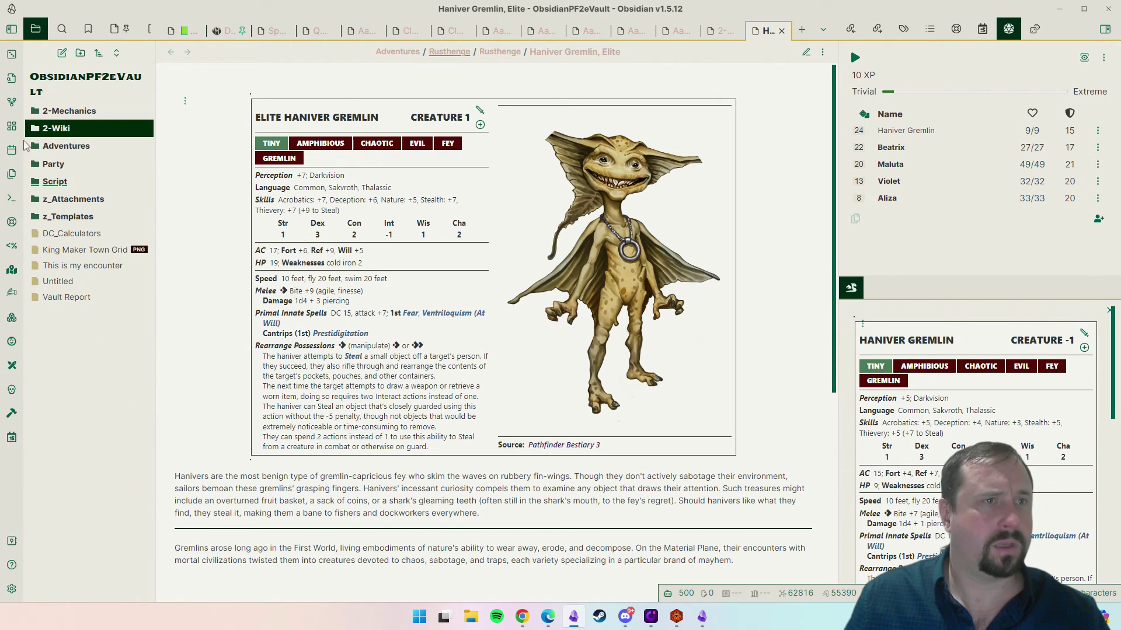
click(35, 111)
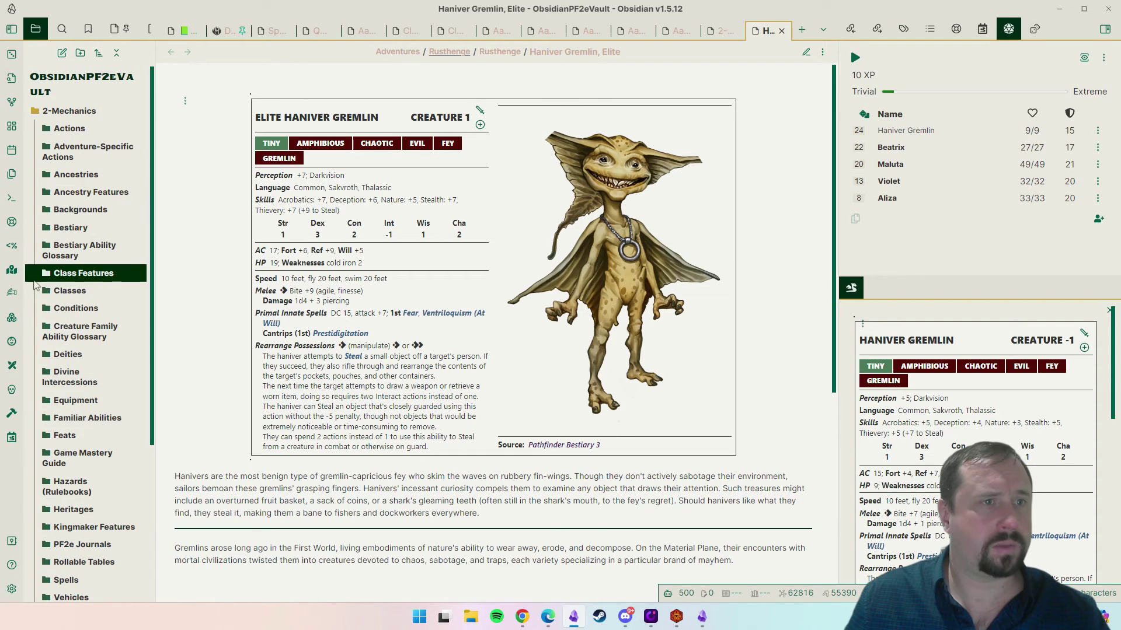
click(35, 229)
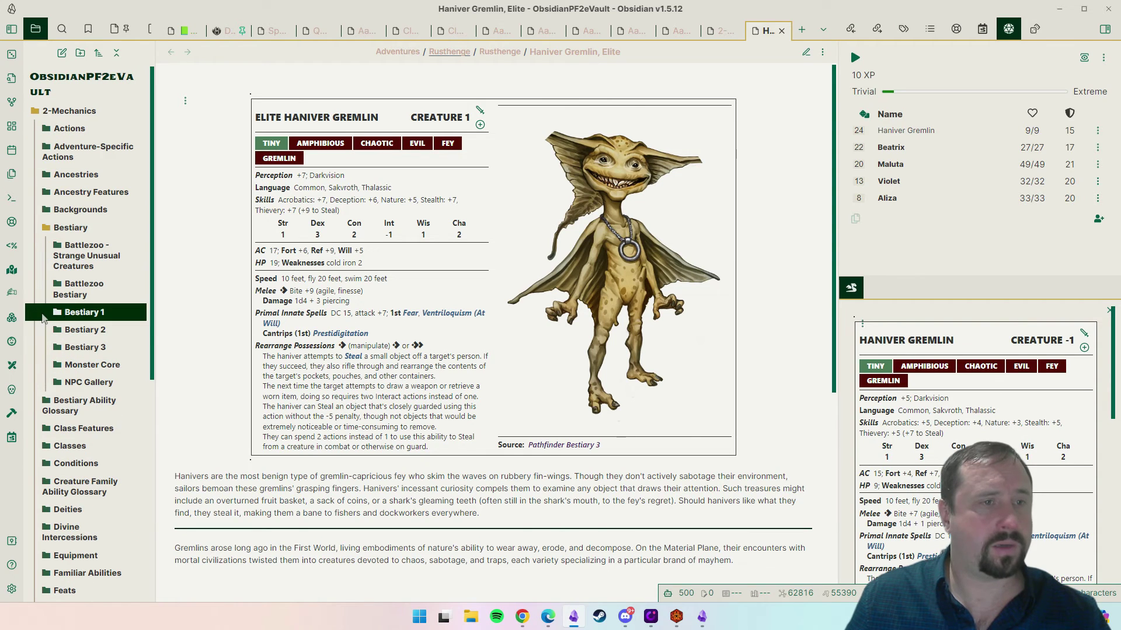
click(42, 315)
click(115, 384)
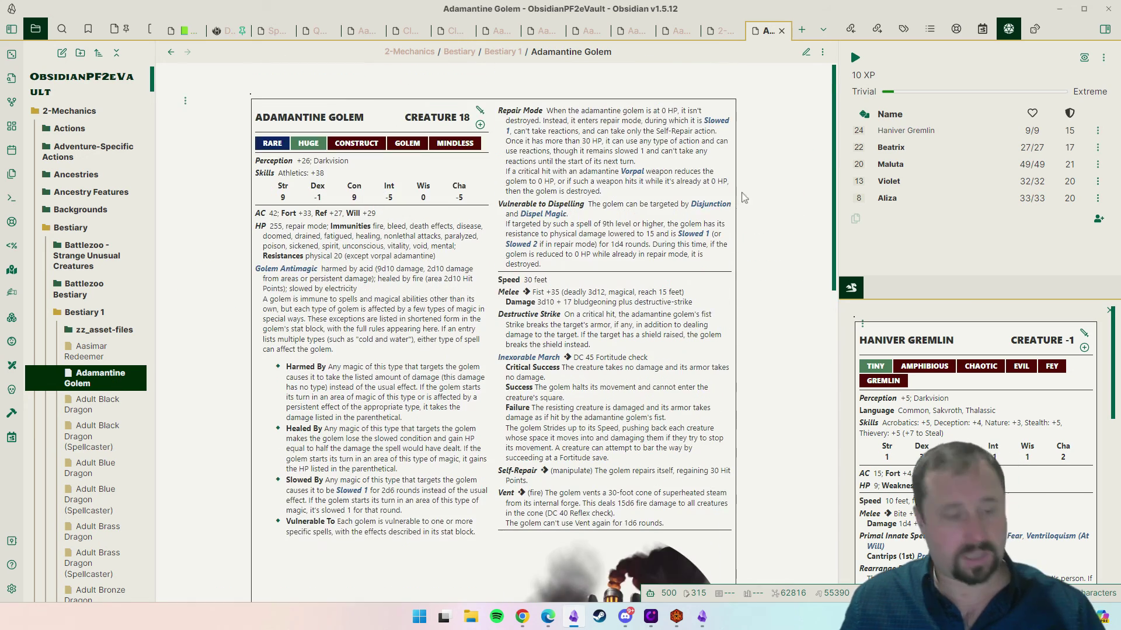
Make a weak golem (creature 17, 235 HP), then an elite one (creature 19, AC 44, 275 HP).
key(ctrl+shift+w)
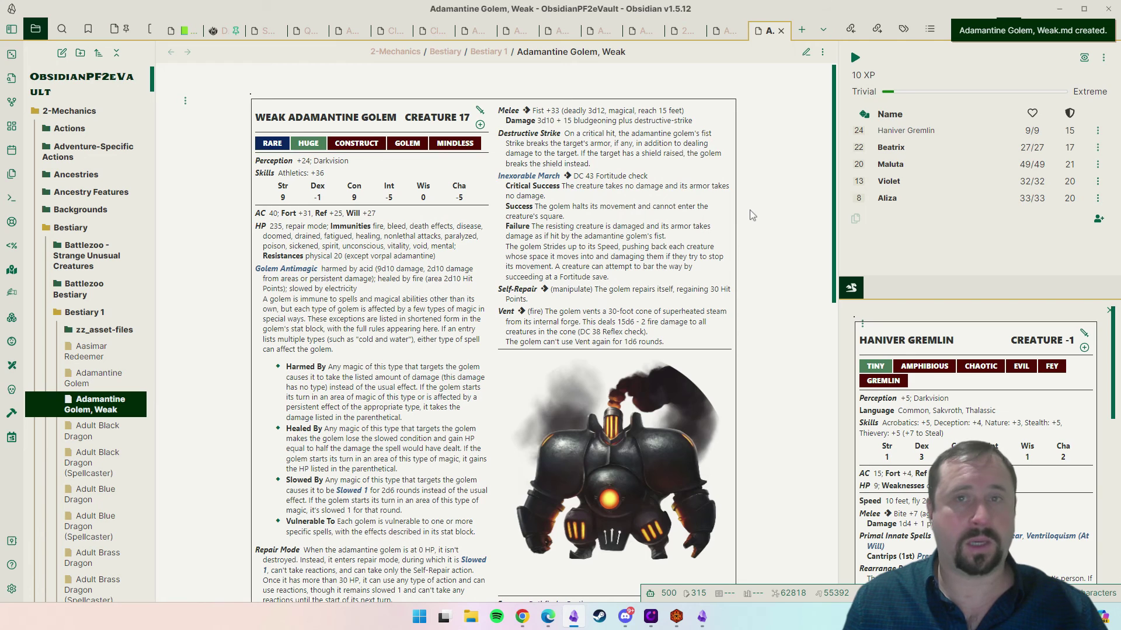
key(ctrl+shift+w)
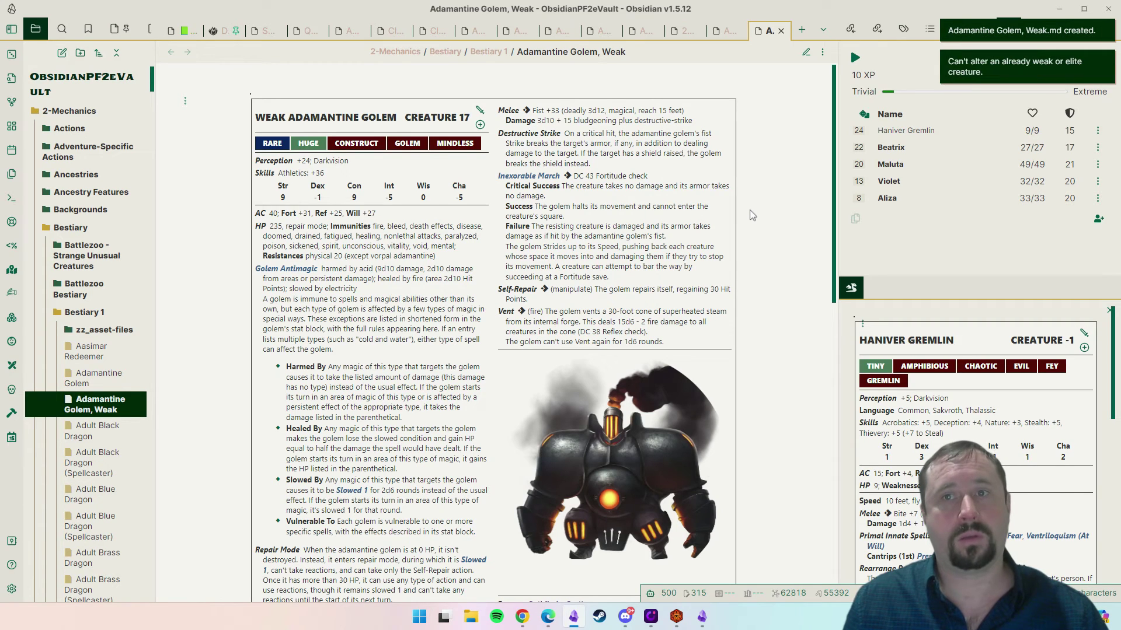
click(88, 378)
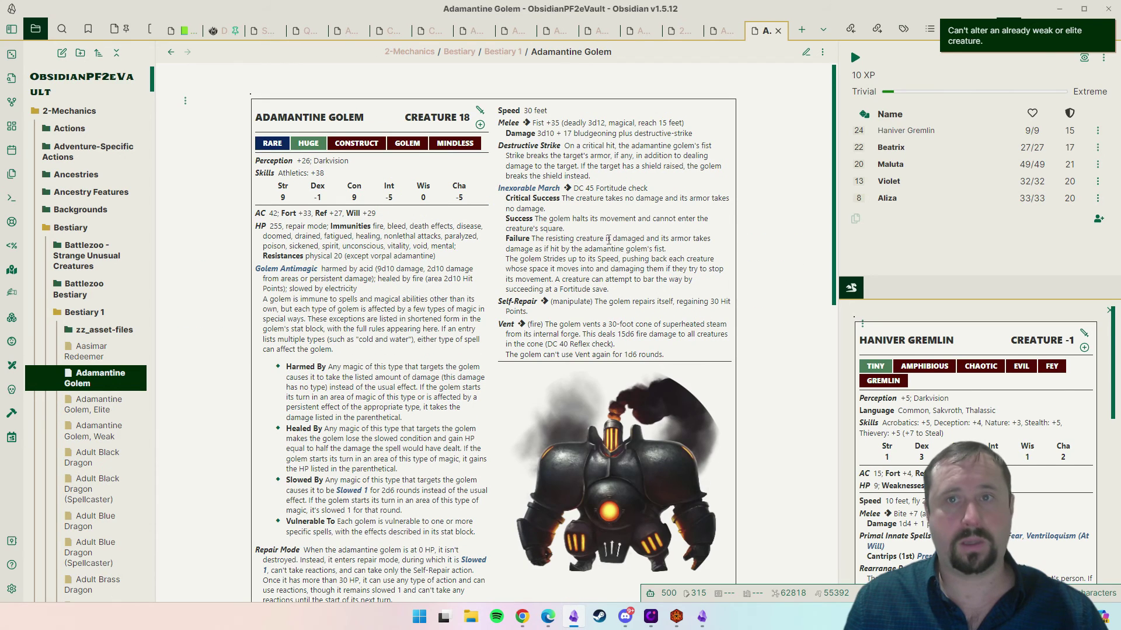
key(ctrl+shift+e)
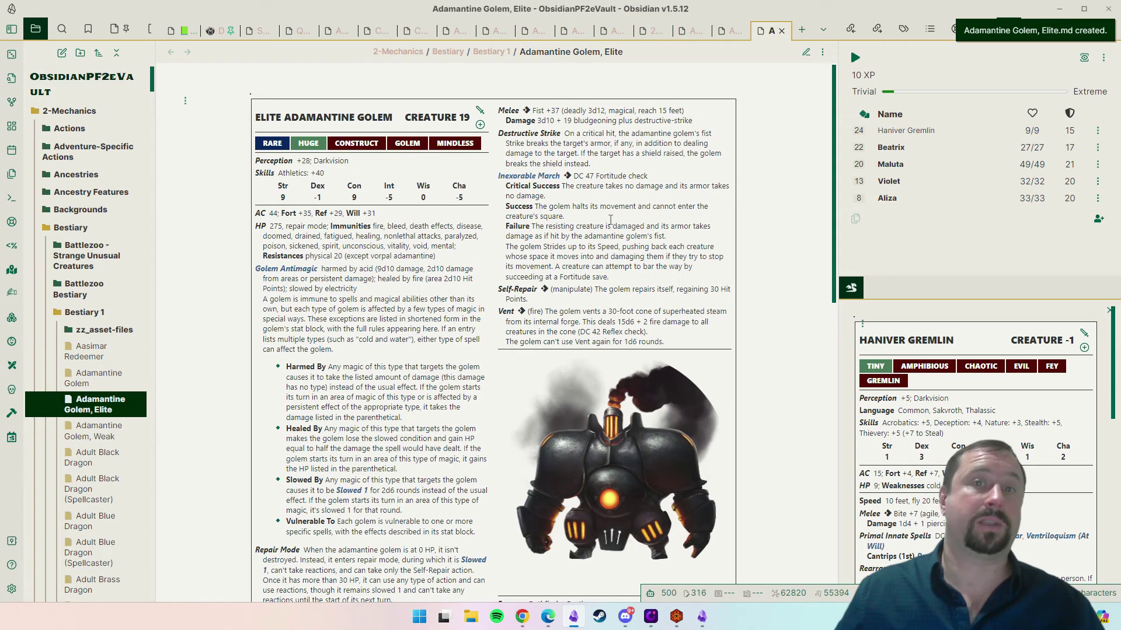
scroll(610, 219, down, 2)
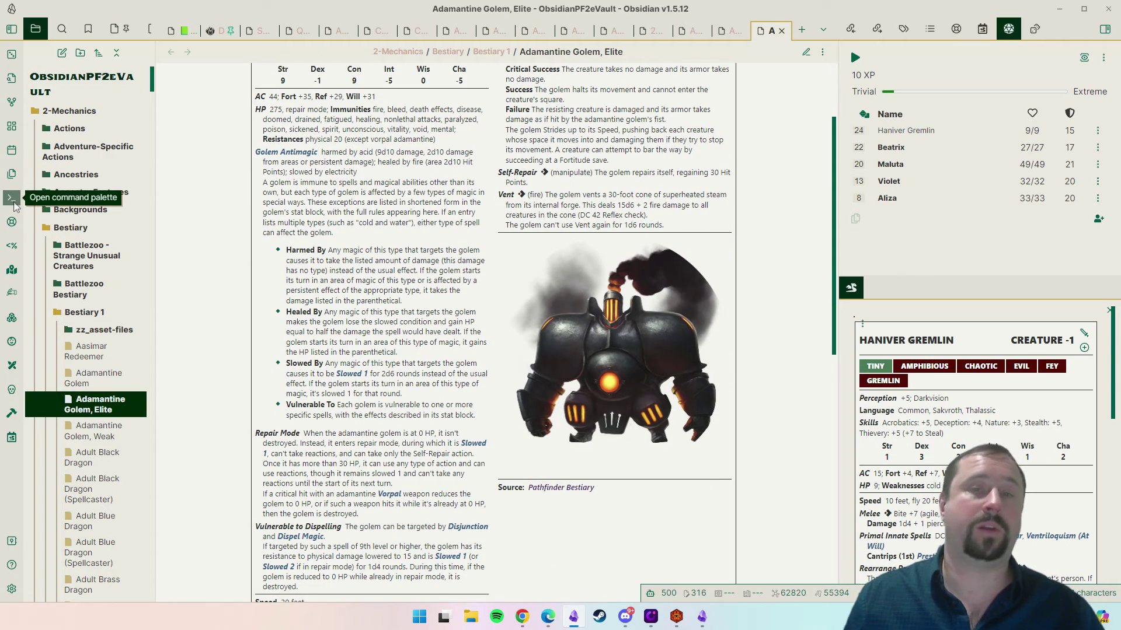
scroll(577, 229, up, 2)
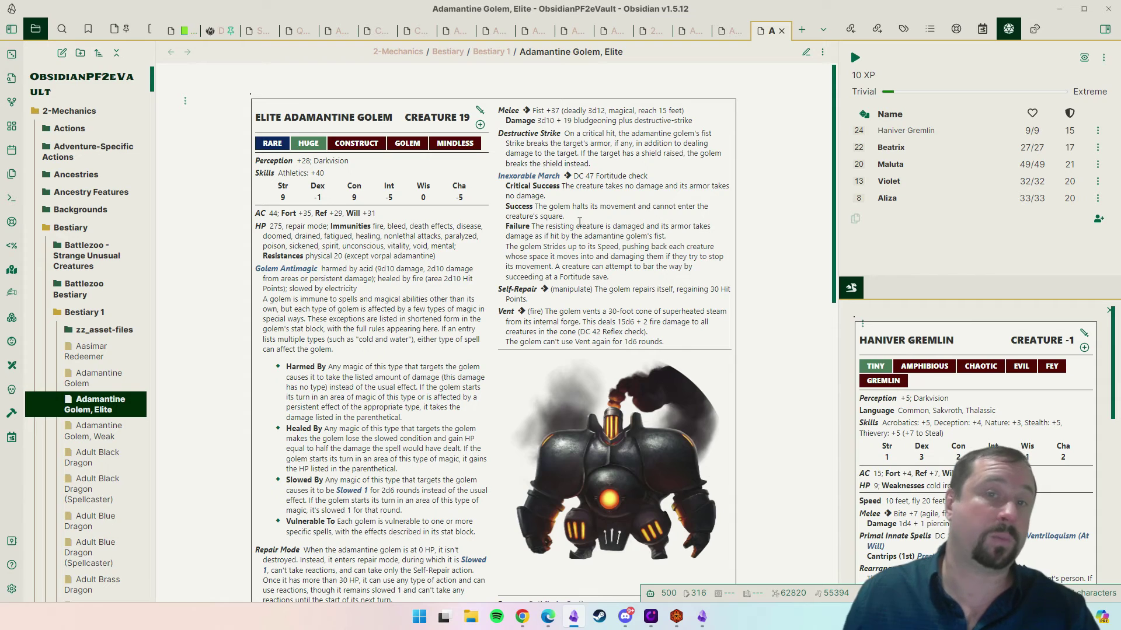
Navigate back to the Haniver Gremlin, Elite note.
key(ctrl+shift+e)
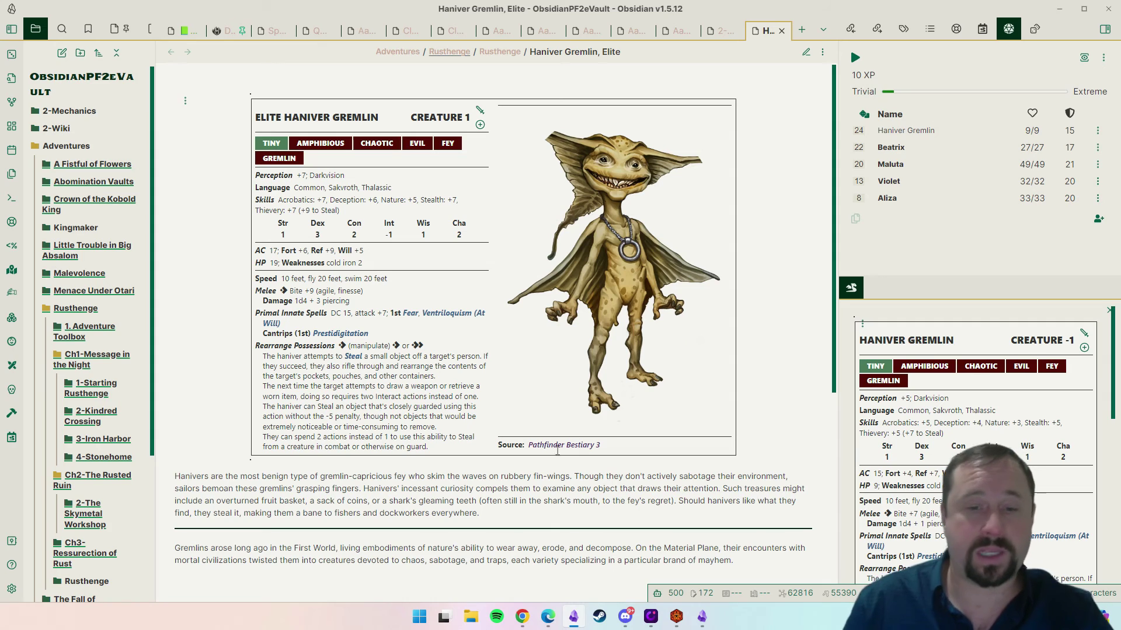
Bring the Obsidian TTRPG Tutorials browser window to the front.
mouse_move(522, 617)
click(590, 555)
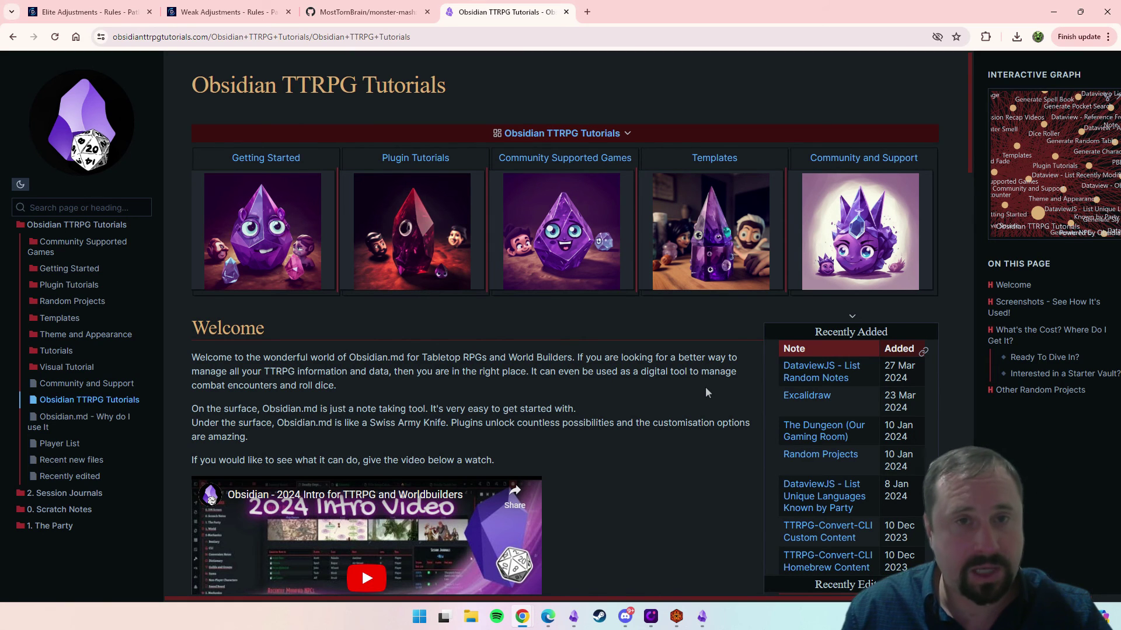
Open the Community and Support page and scroll down to its Discord server sections.
click(853, 153)
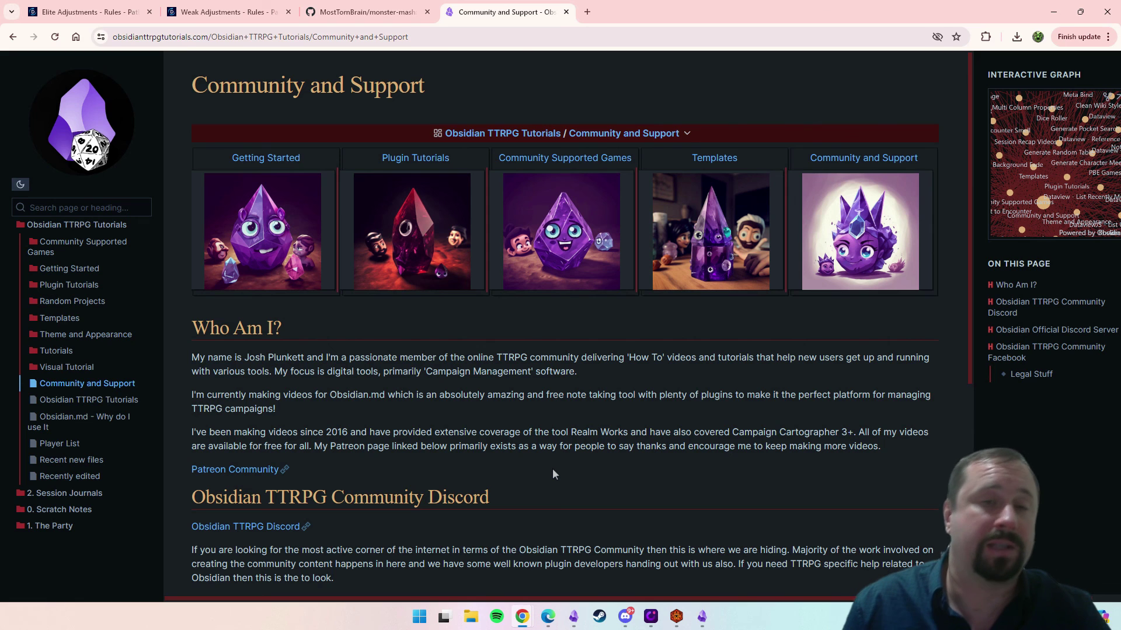
scroll(552, 469, down, 3)
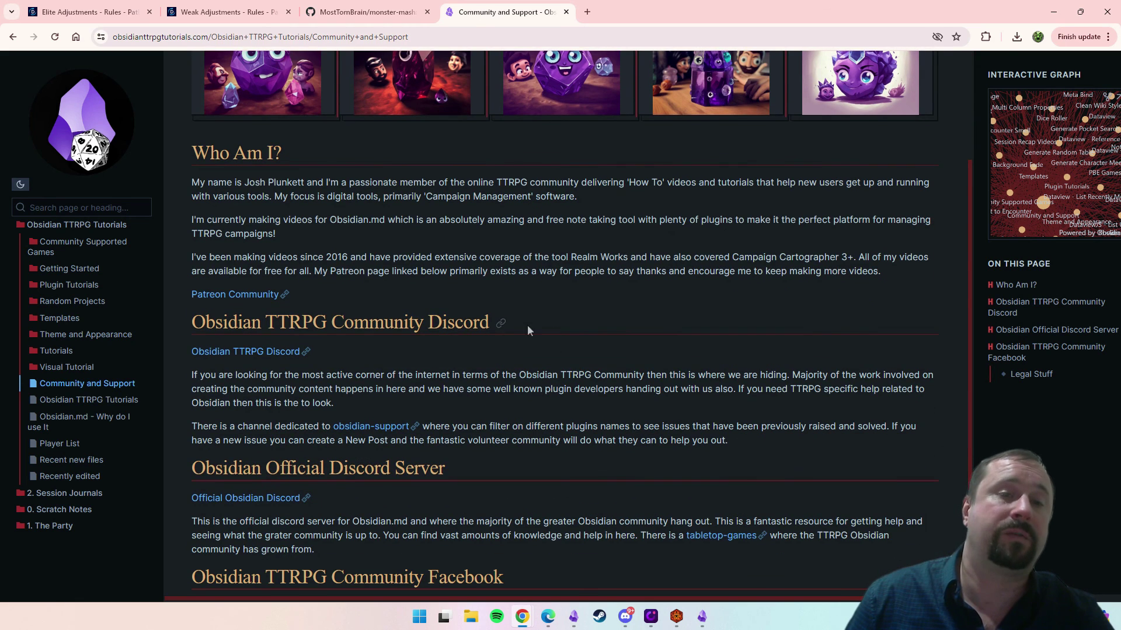